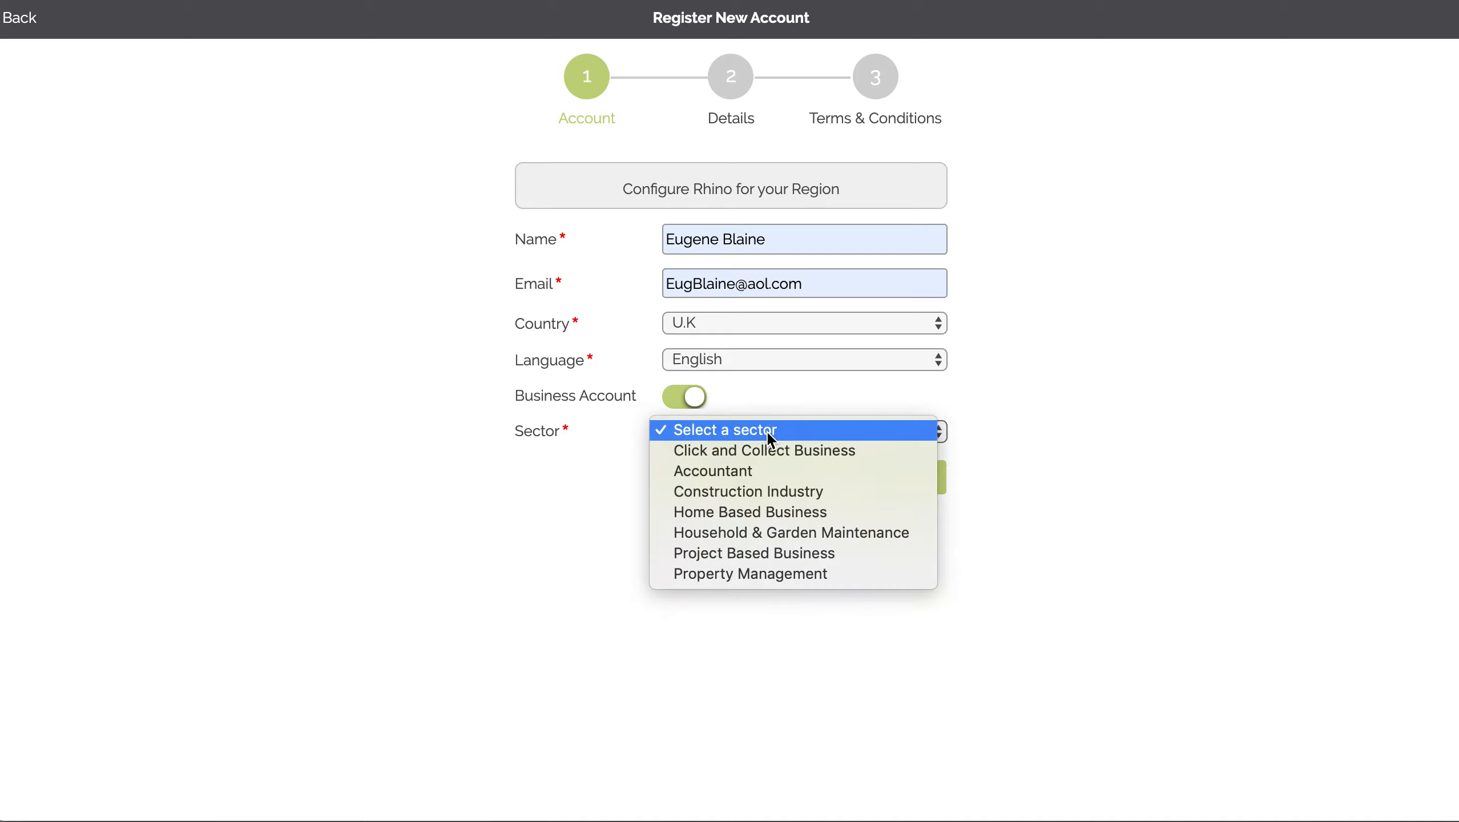
# Choose Click and Collect Business as the account's sector, then enter Janes Takeaway as the trading name in the details stage.
pyautogui.click(770, 451)
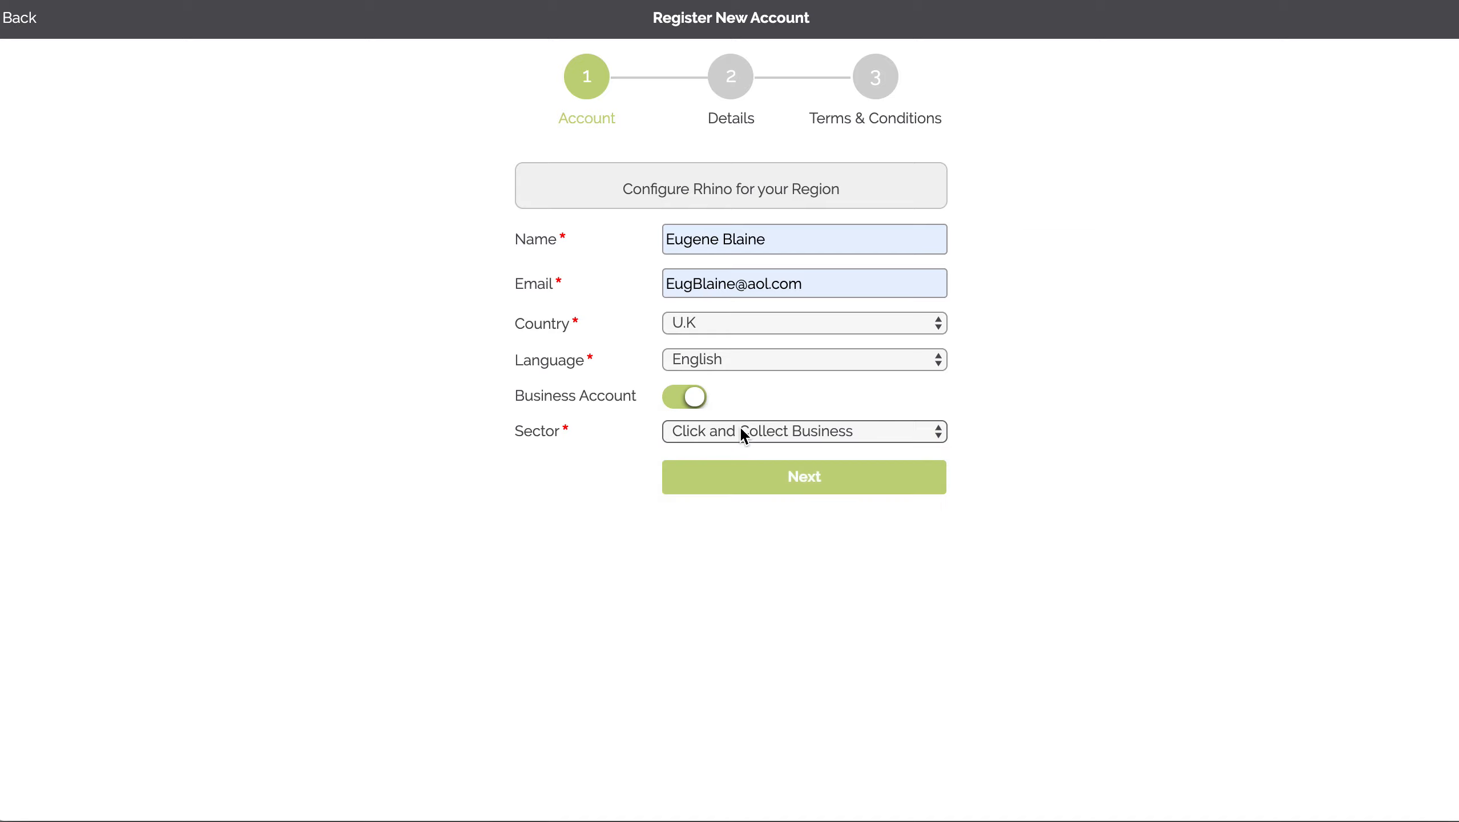
pyautogui.click(776, 488)
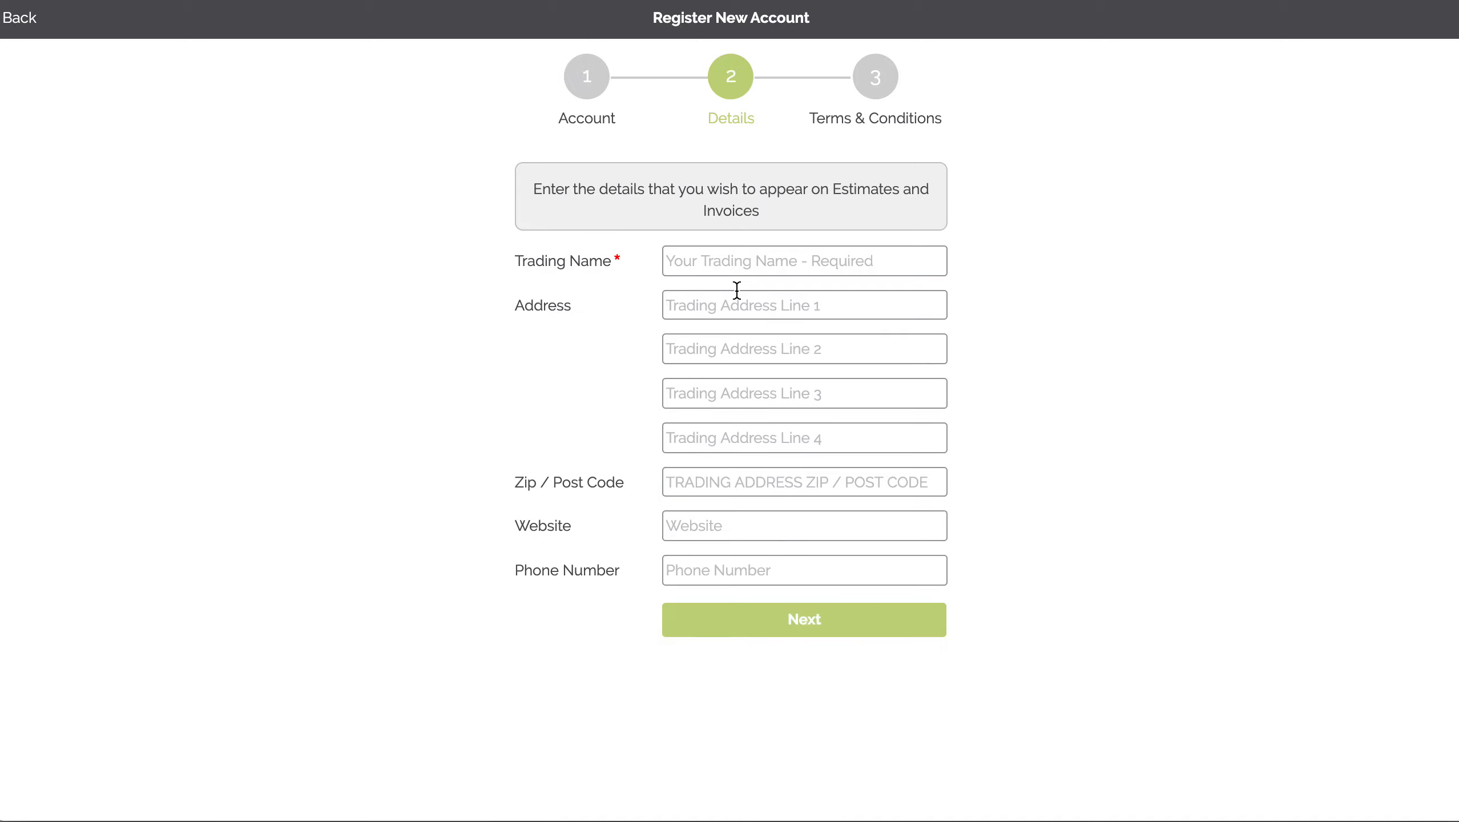
pyautogui.click(740, 262)
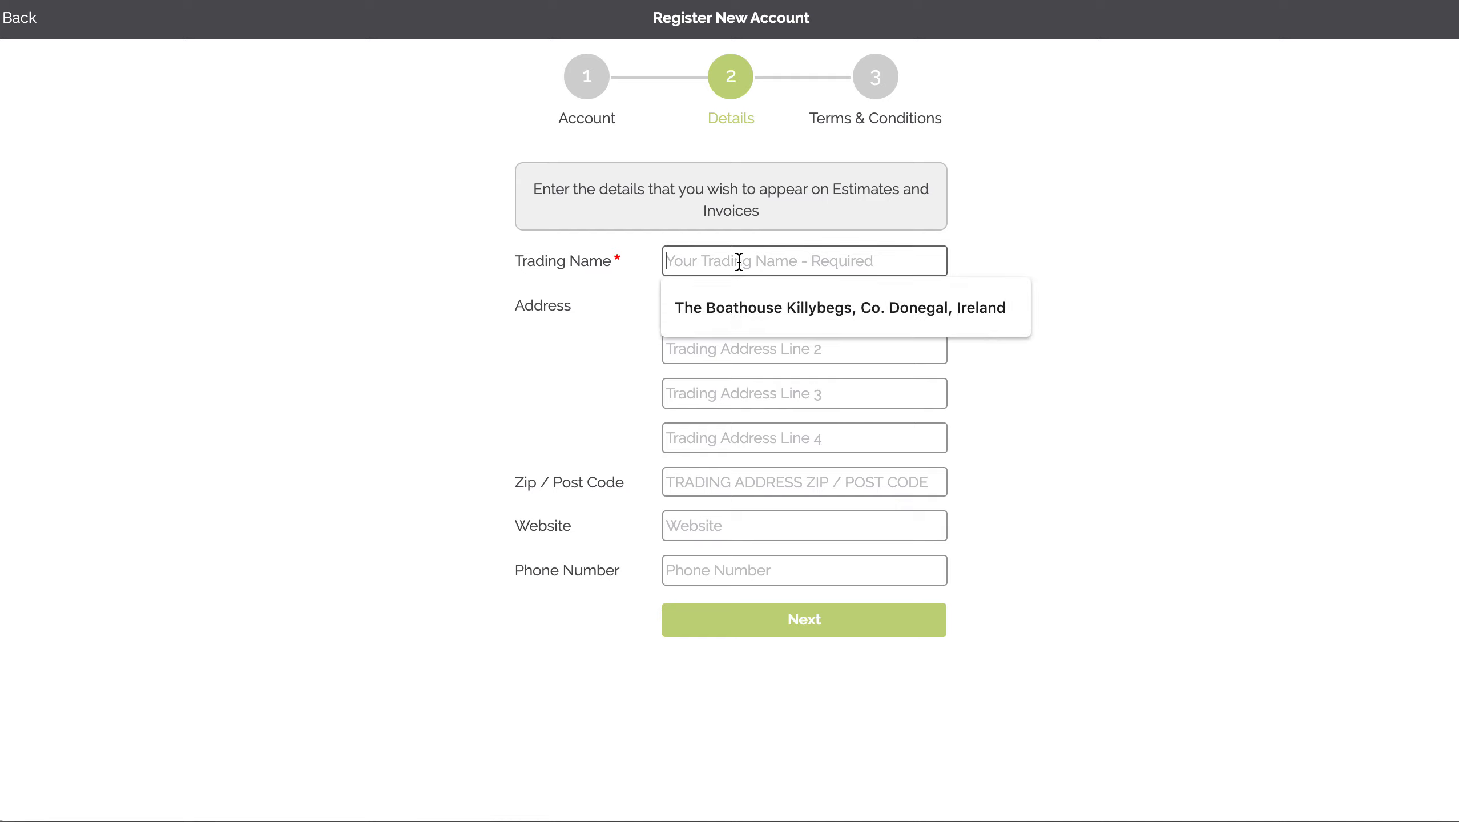
pyautogui.write('Janes Takeaway')
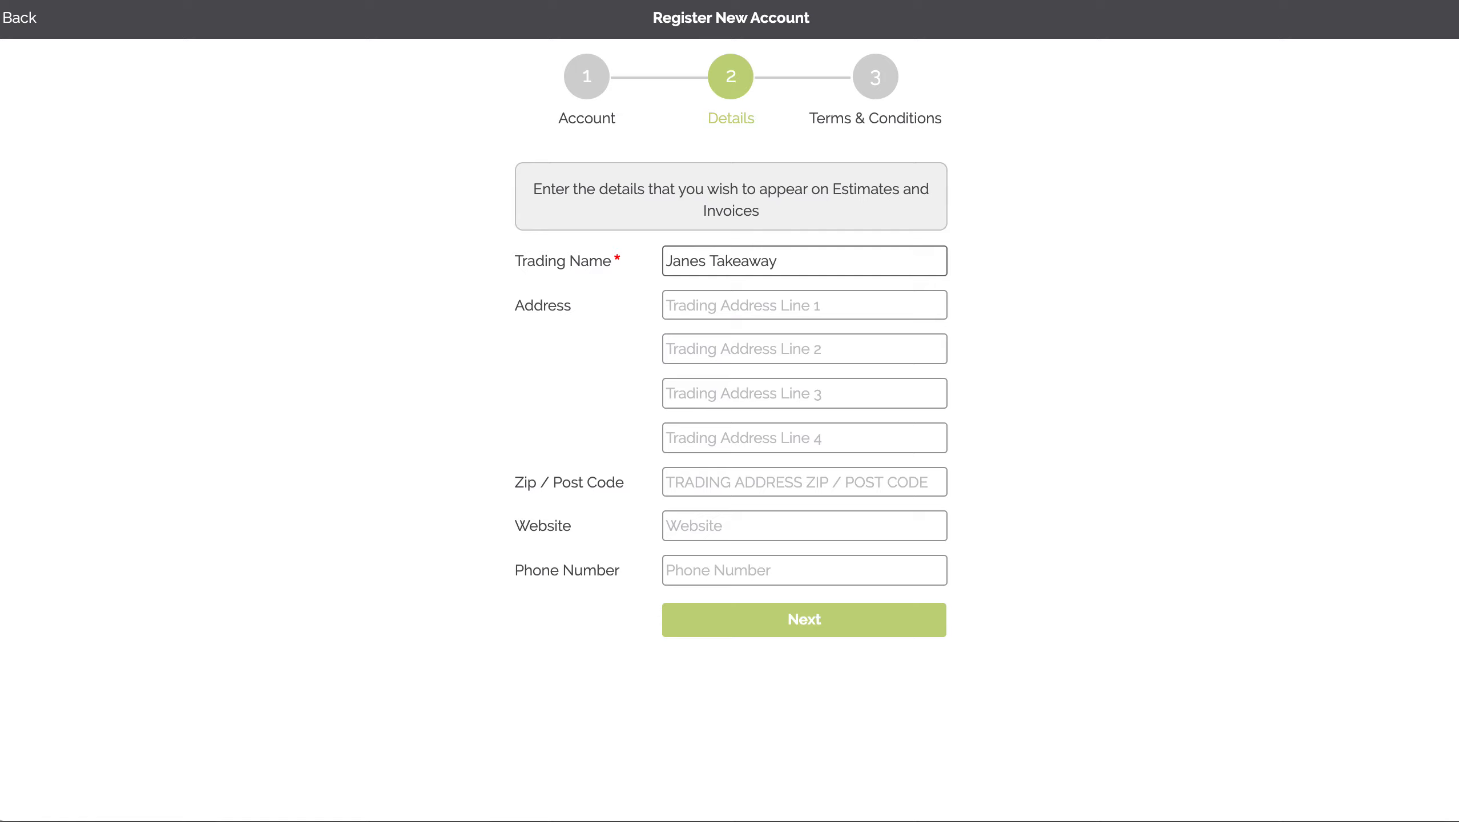
# Fill in the first three trading address lines and the post code, leaving the fourth address line empty.
pyautogui.click(752, 303)
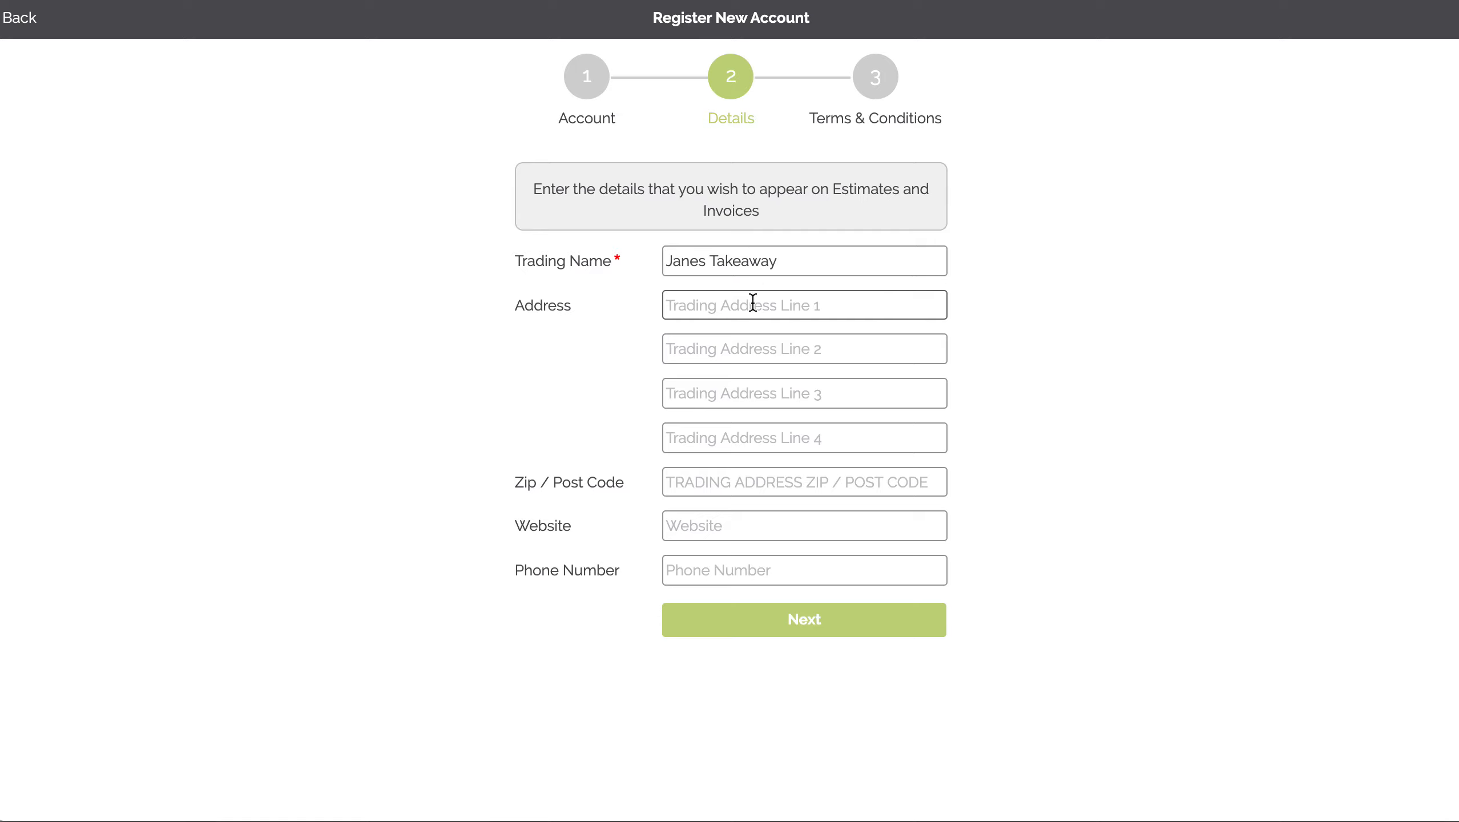
pyautogui.write('Hig')
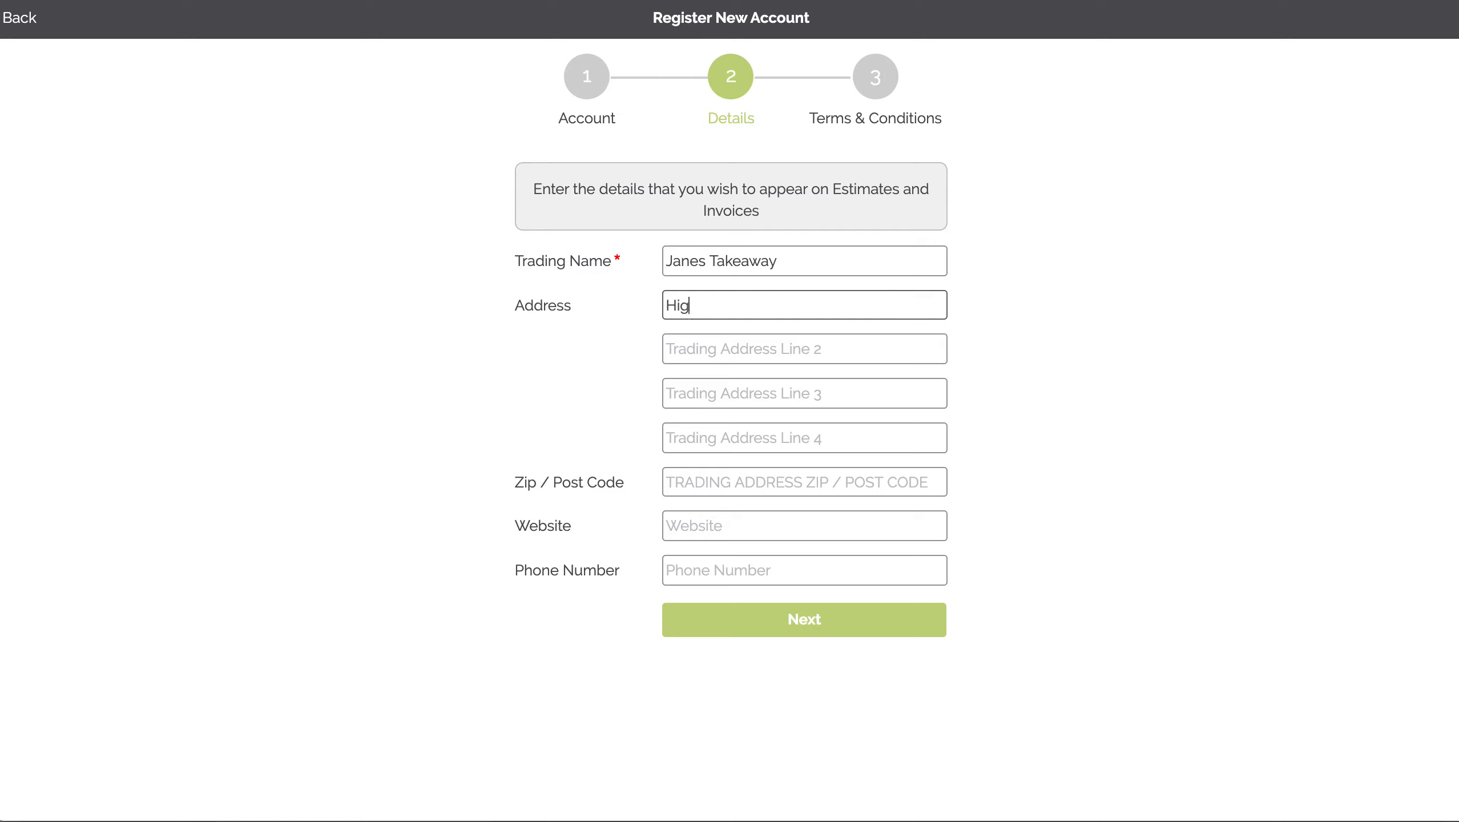
pyautogui.write('h Street')
pyautogui.press('Tab')
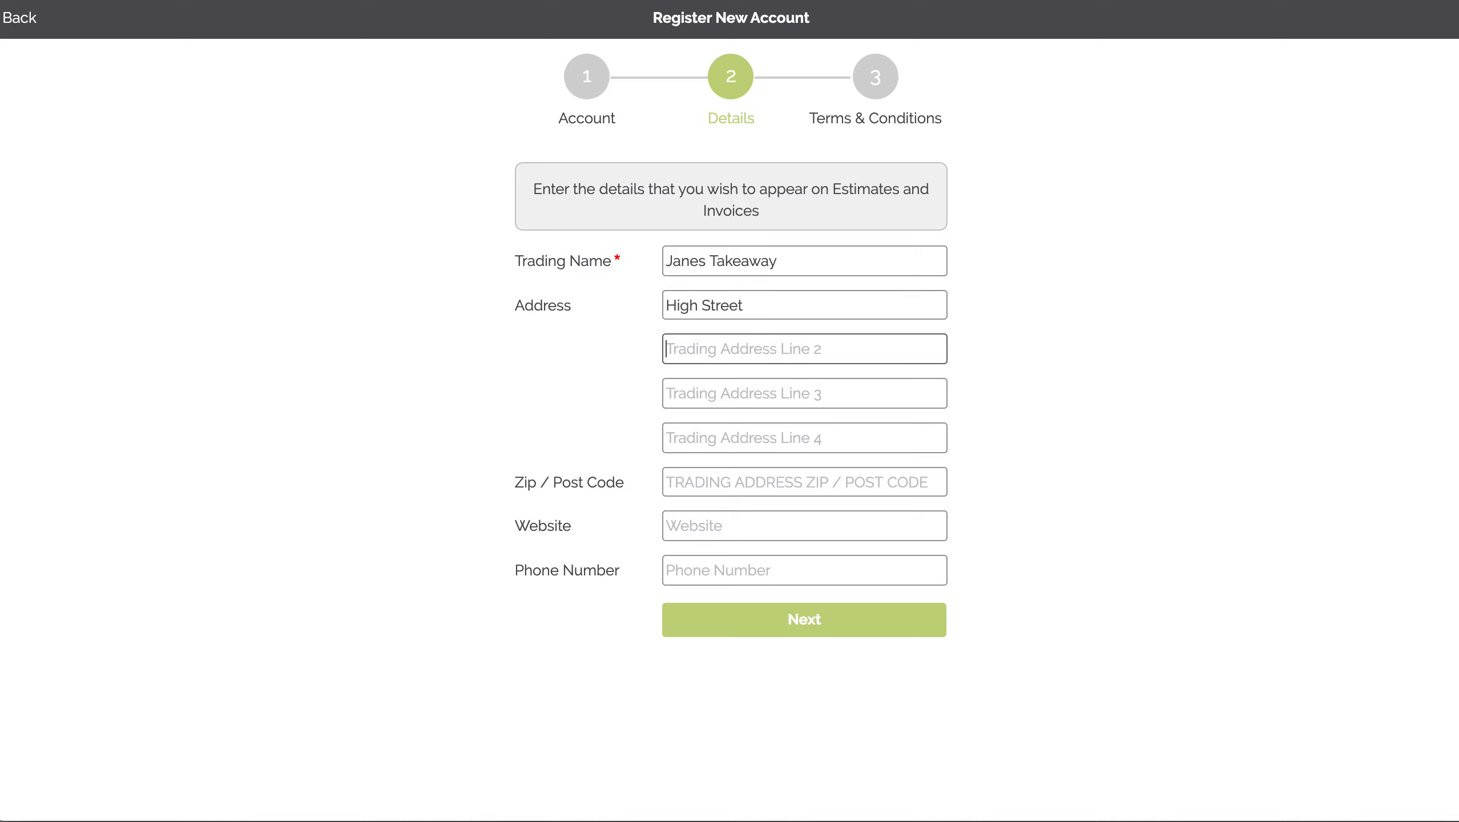
pyautogui.write('Shearsby')
pyautogui.press('Tab')
pyautogui.write('Leicestershire')
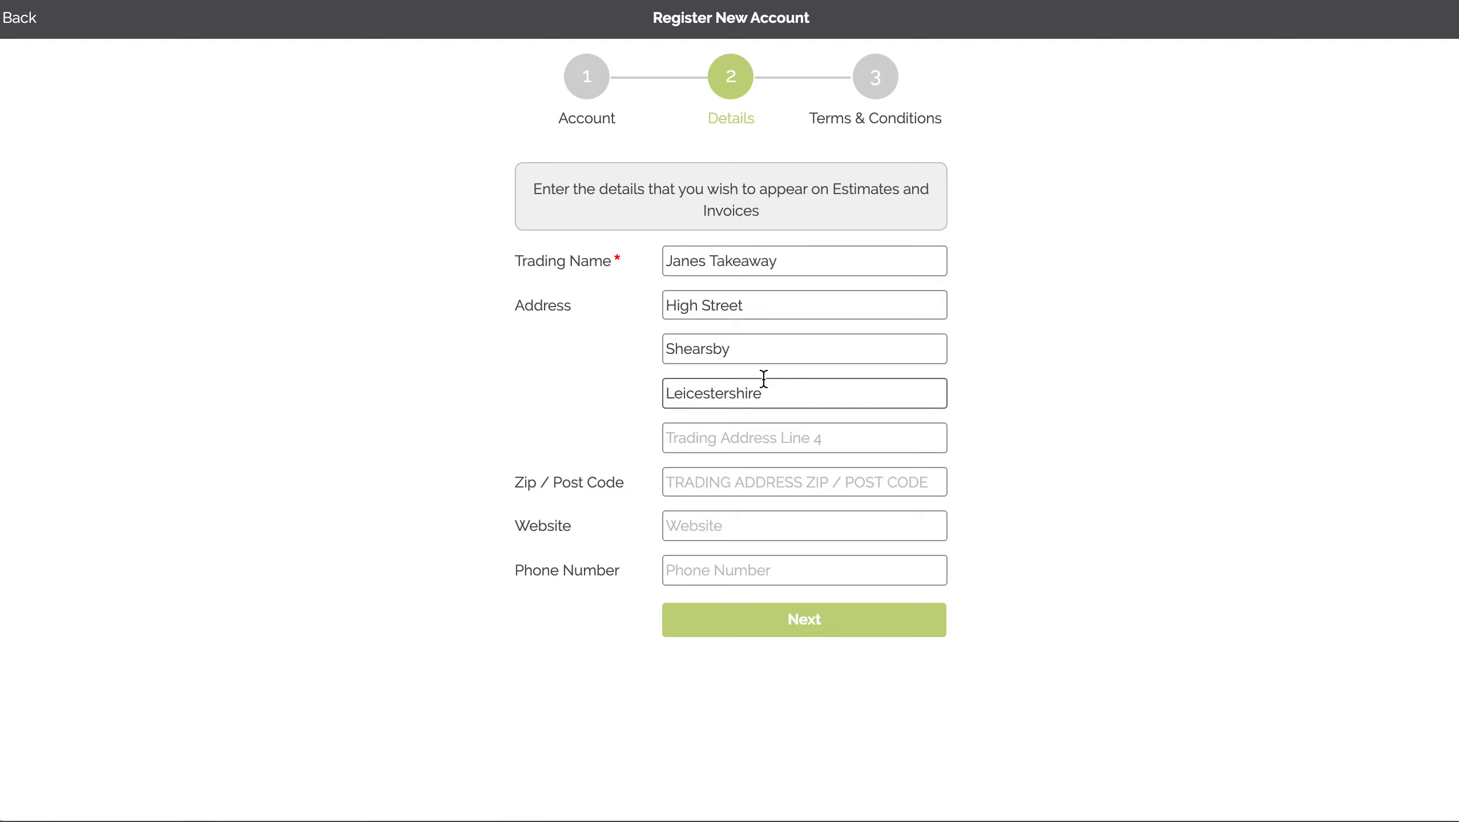
pyautogui.click(759, 481)
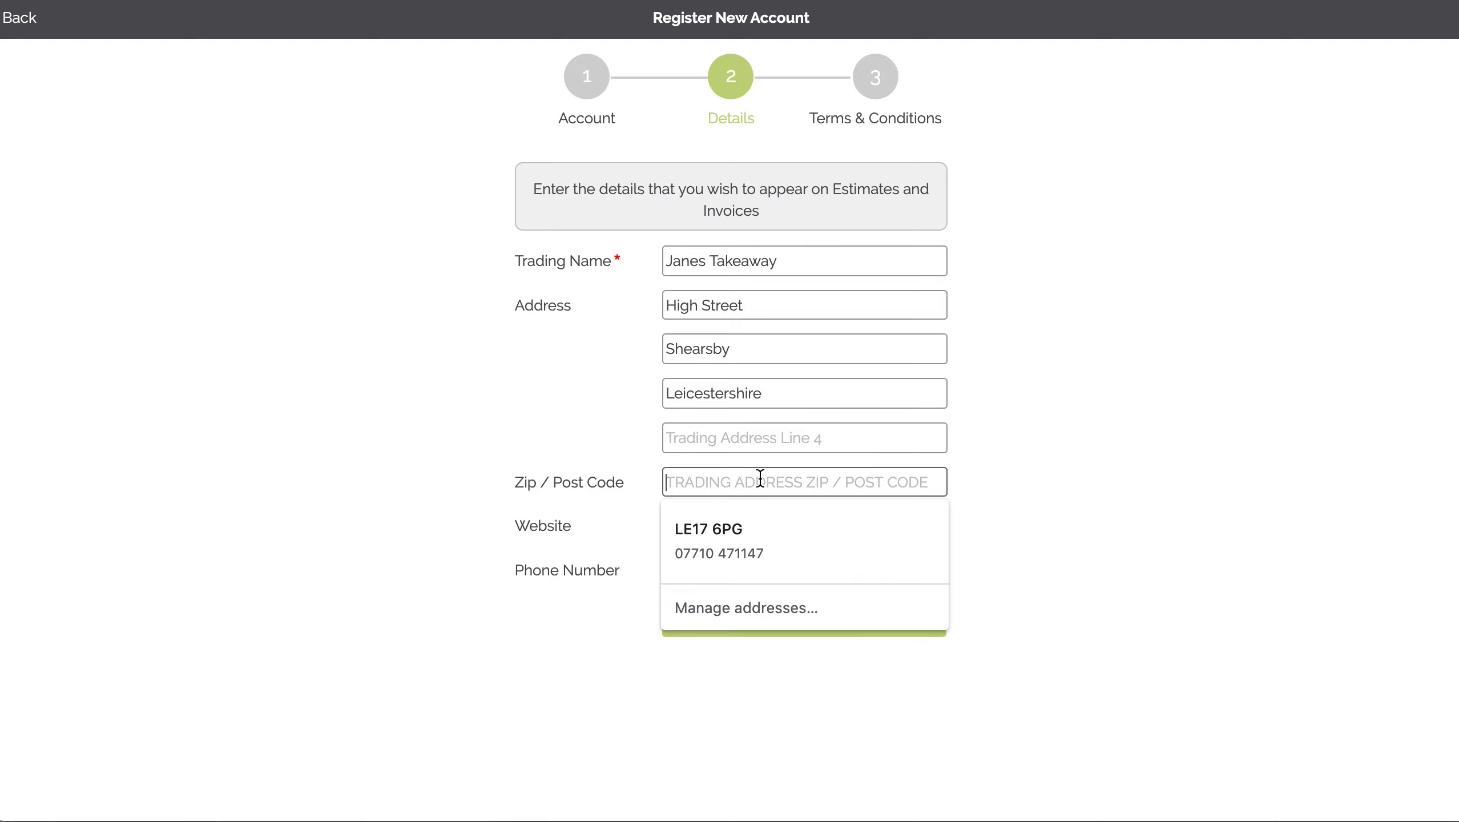
pyautogui.write('LE17 ')
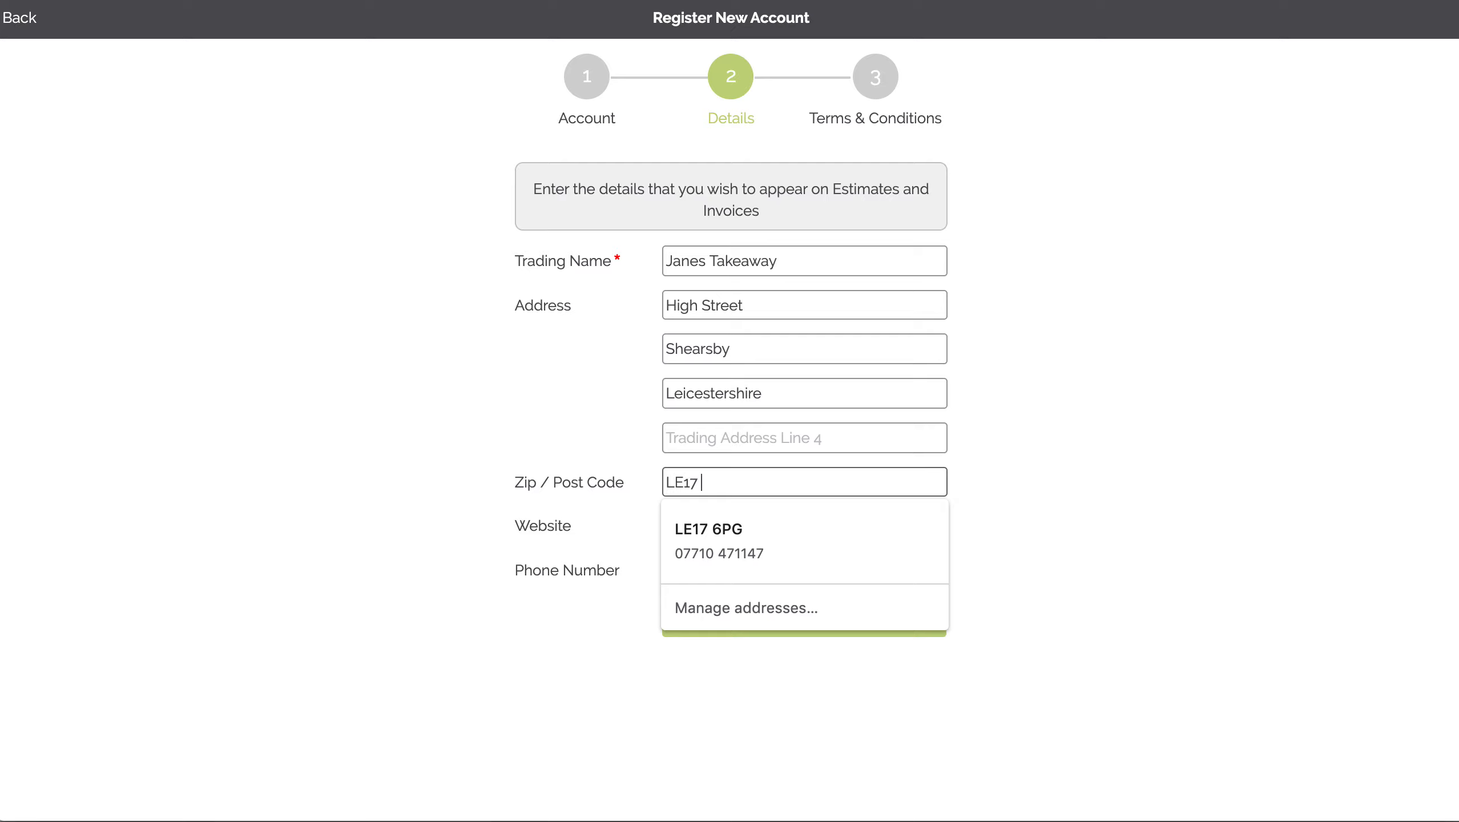
pyautogui.write('9XX')
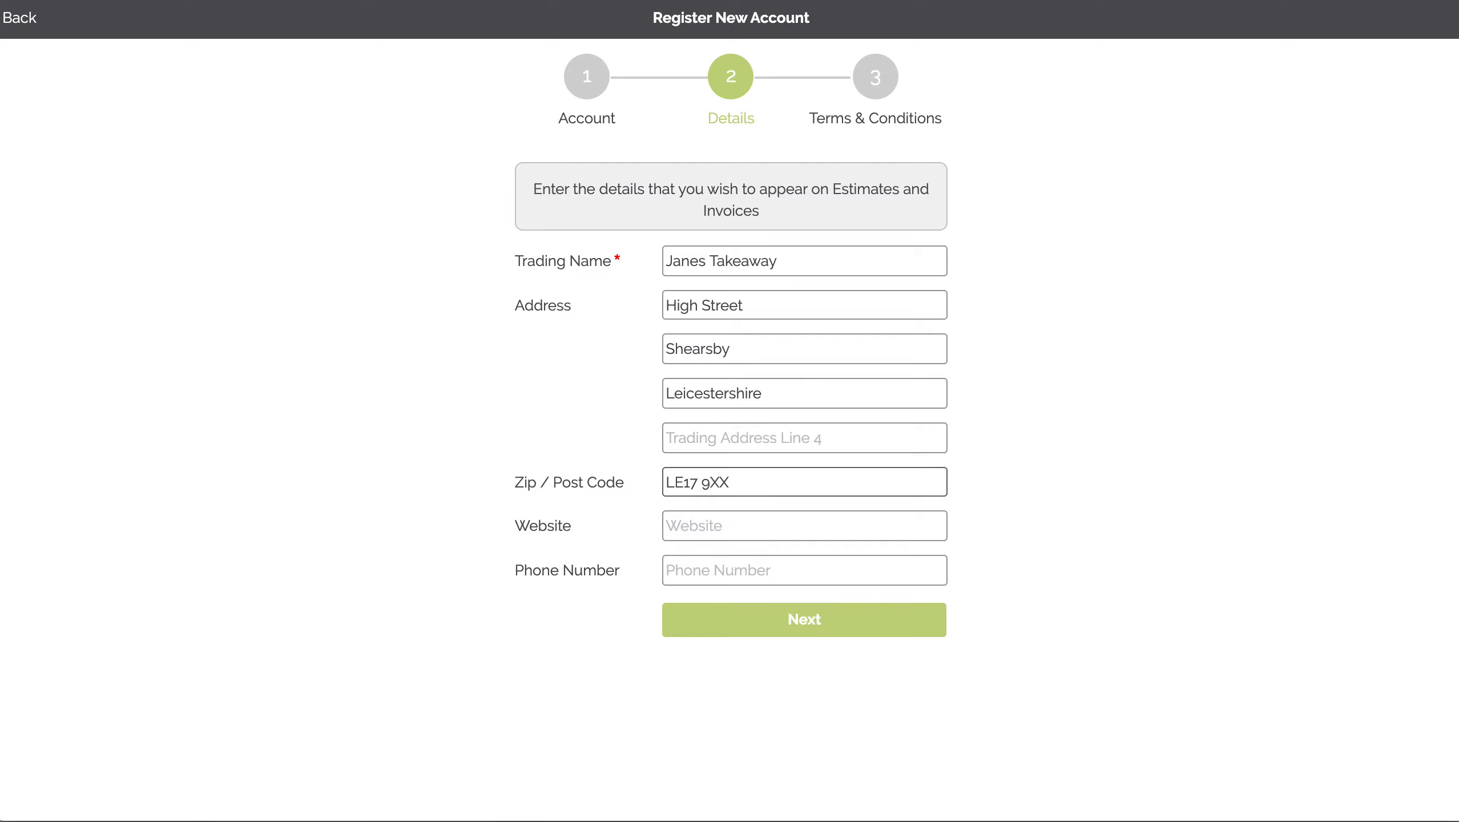
pyautogui.click(715, 526)
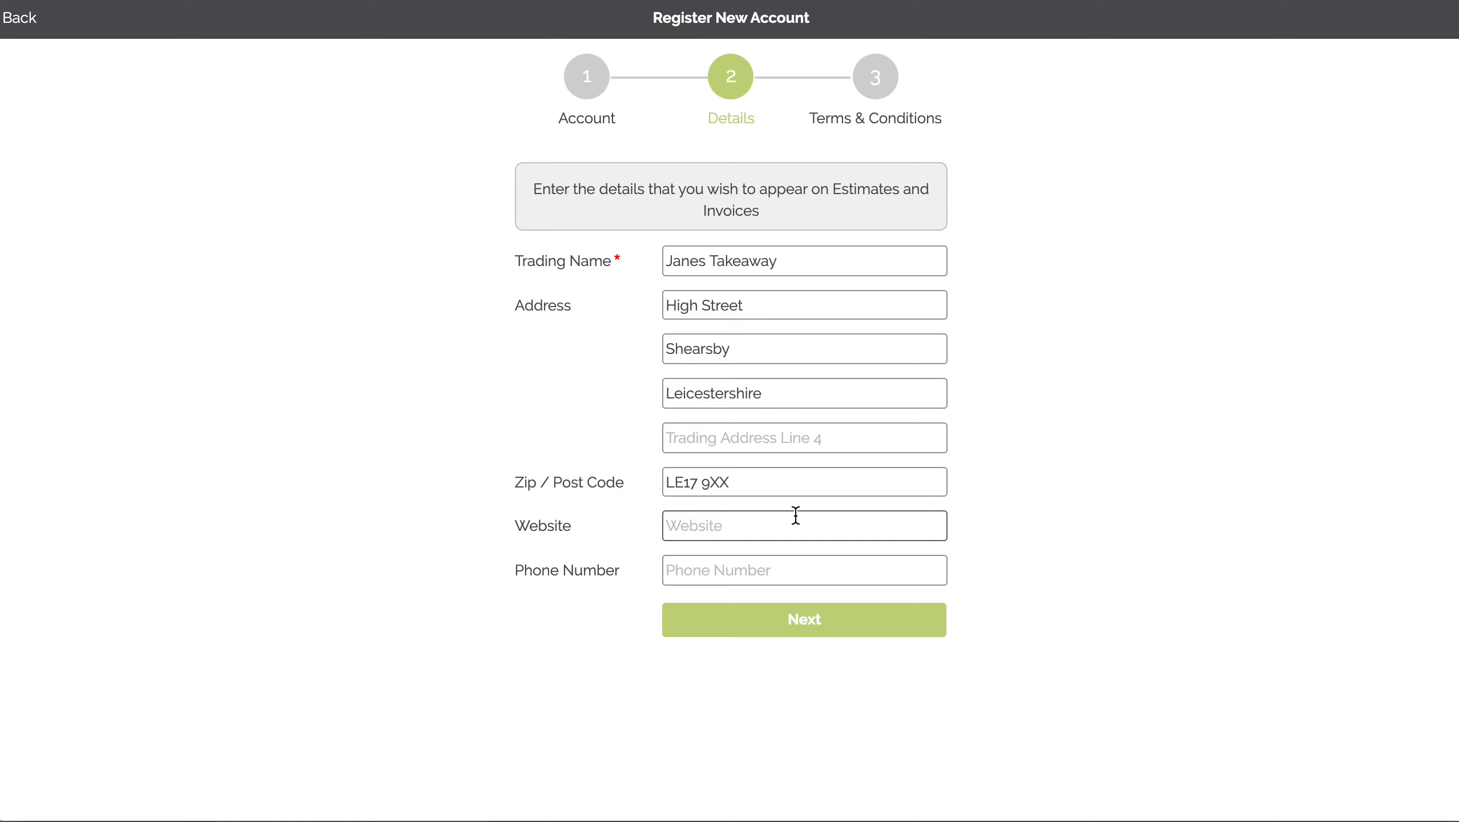
pyautogui.write('www.rhinoapps.com')
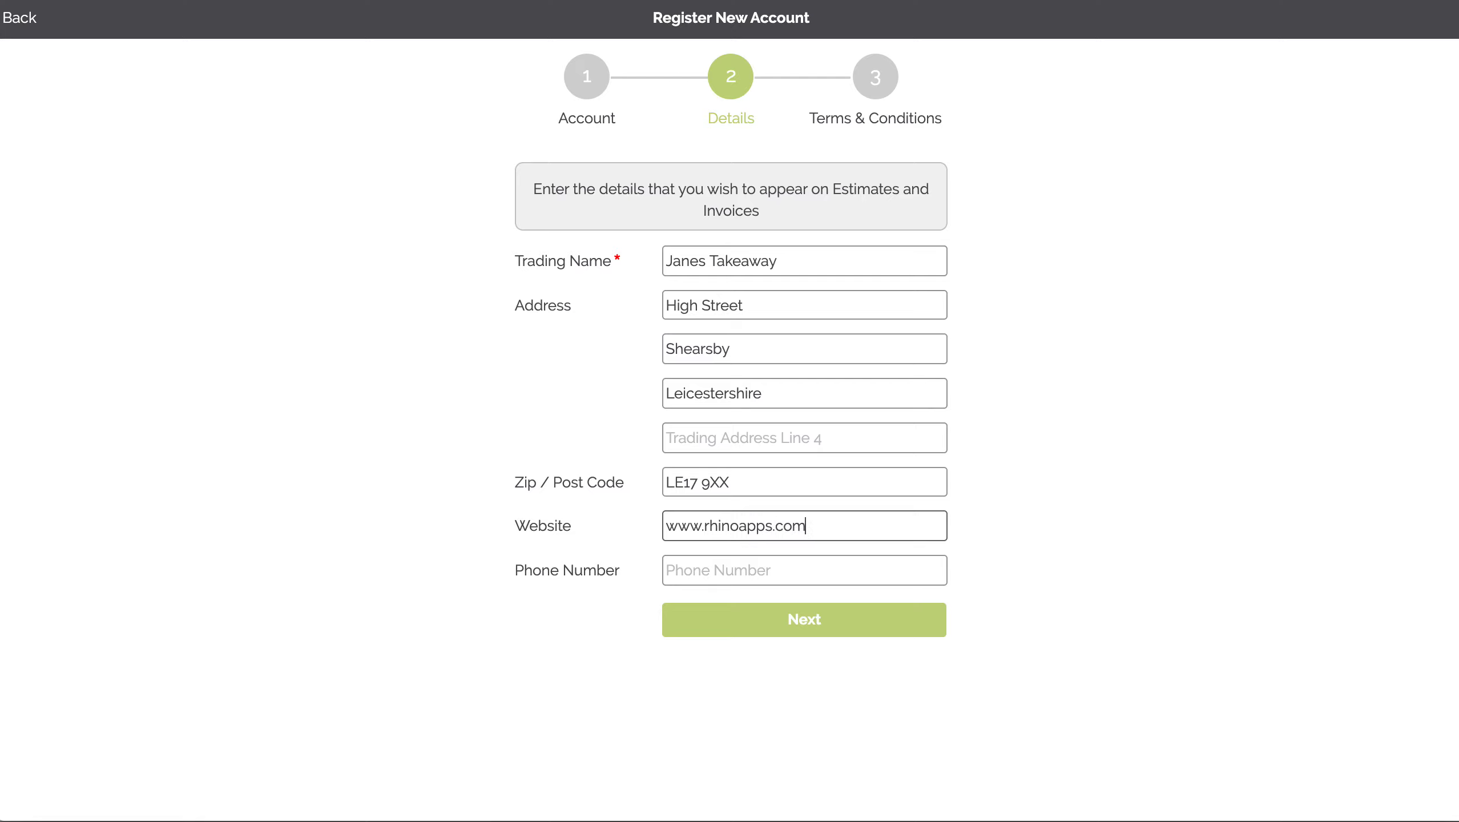
pyautogui.click(812, 619)
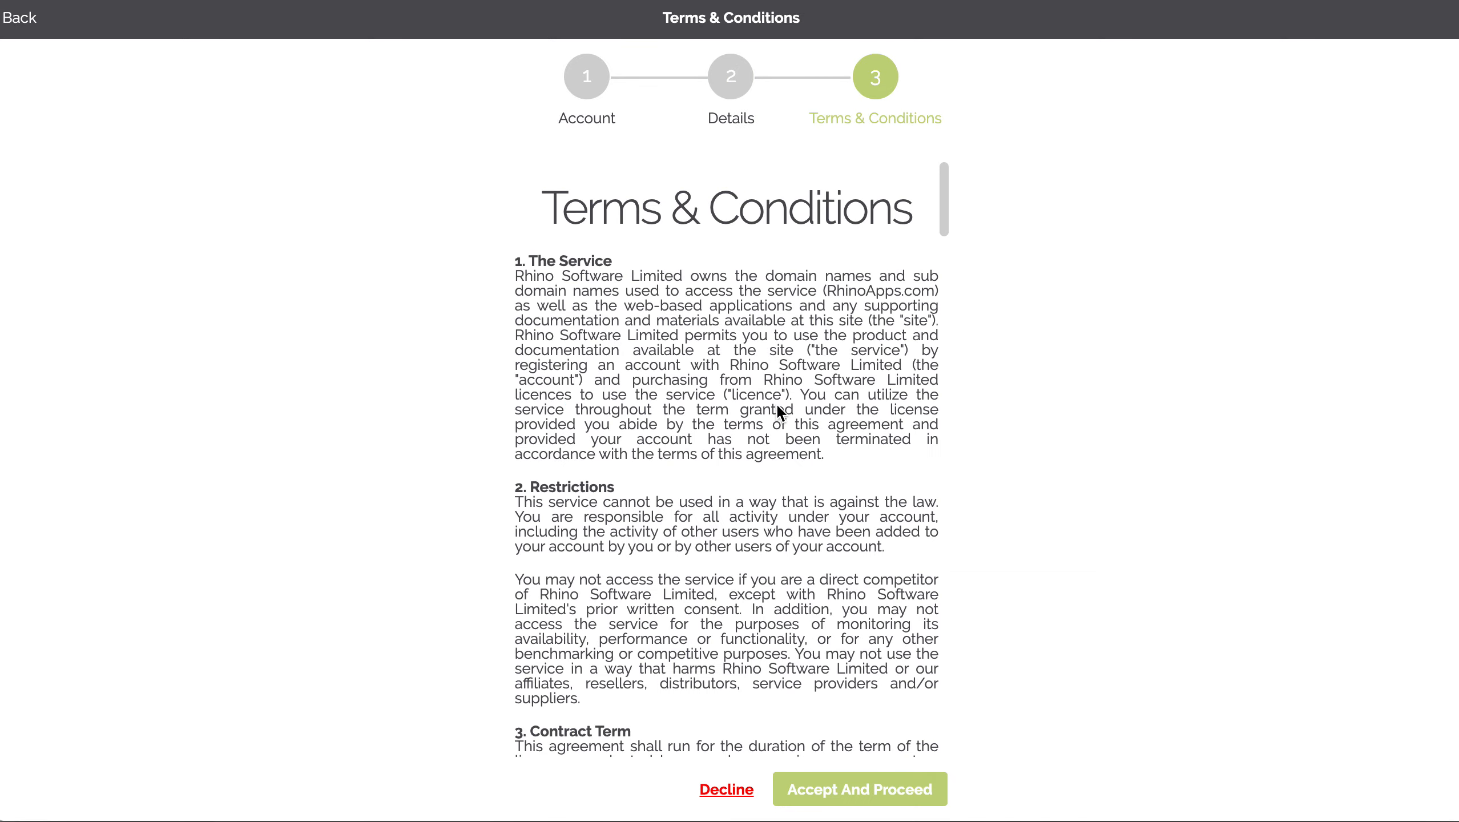
# Read through the Terms & Conditions and accept them to proceed with the registration.
pyautogui.scroll(-15, 774, 441)
pyautogui.scroll(15, 794, 450)
pyautogui.click(859, 791)
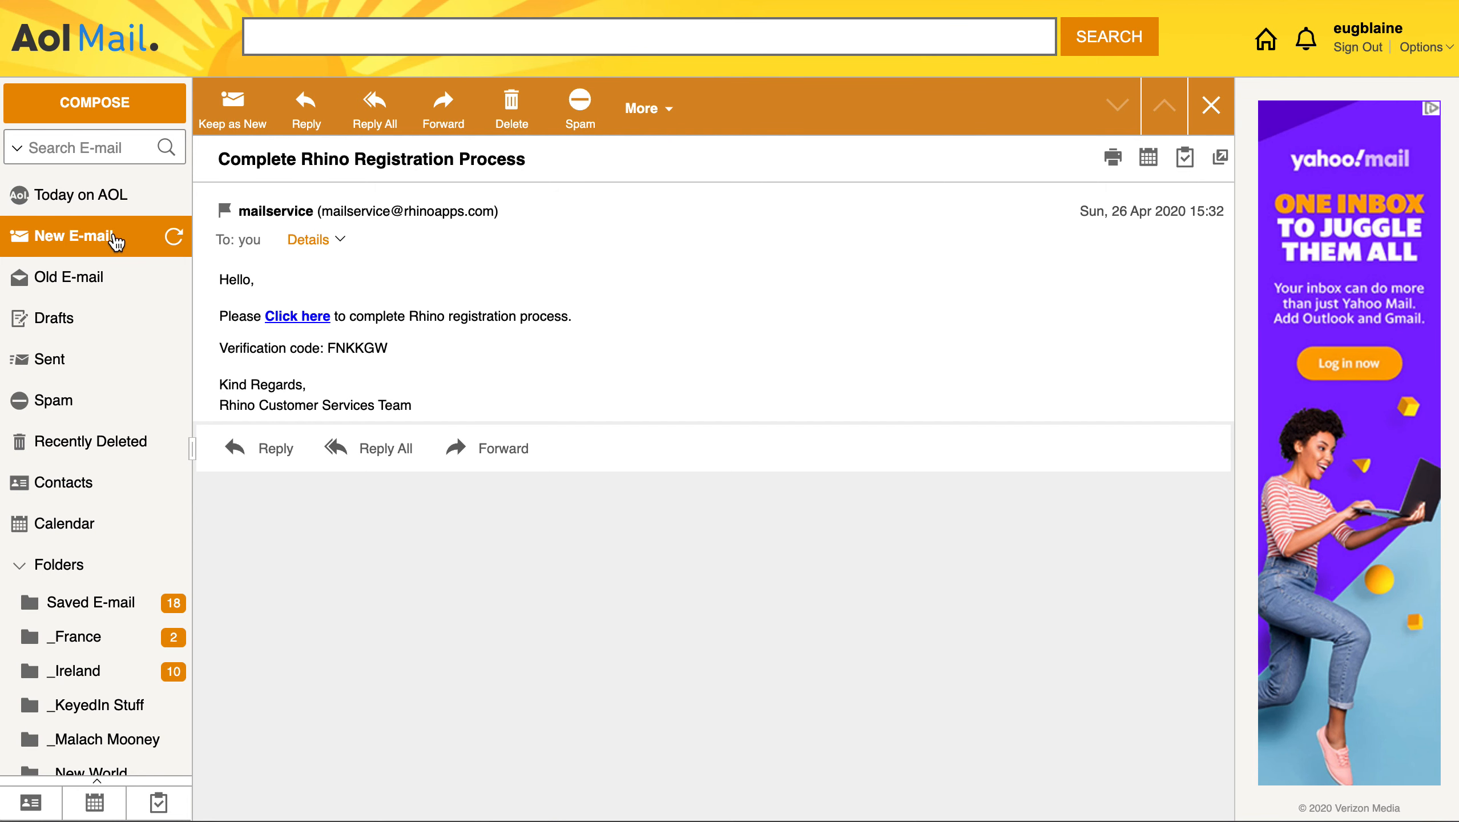
# In AOL Mail, refresh the new e-mails and follow the link in the latest Complete Rhino Registration Process message.
pyautogui.click(181, 238)
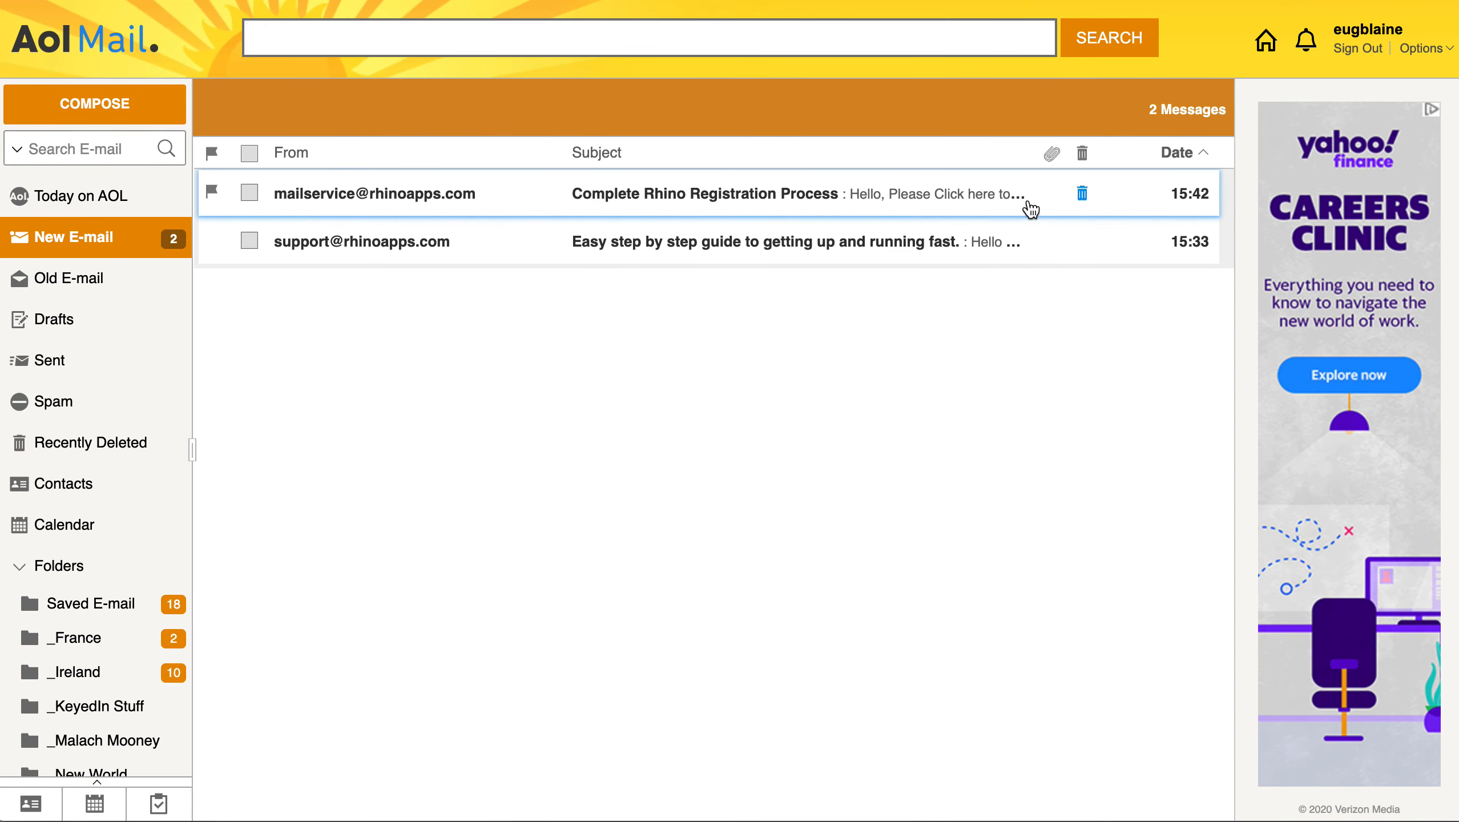
pyautogui.click(389, 199)
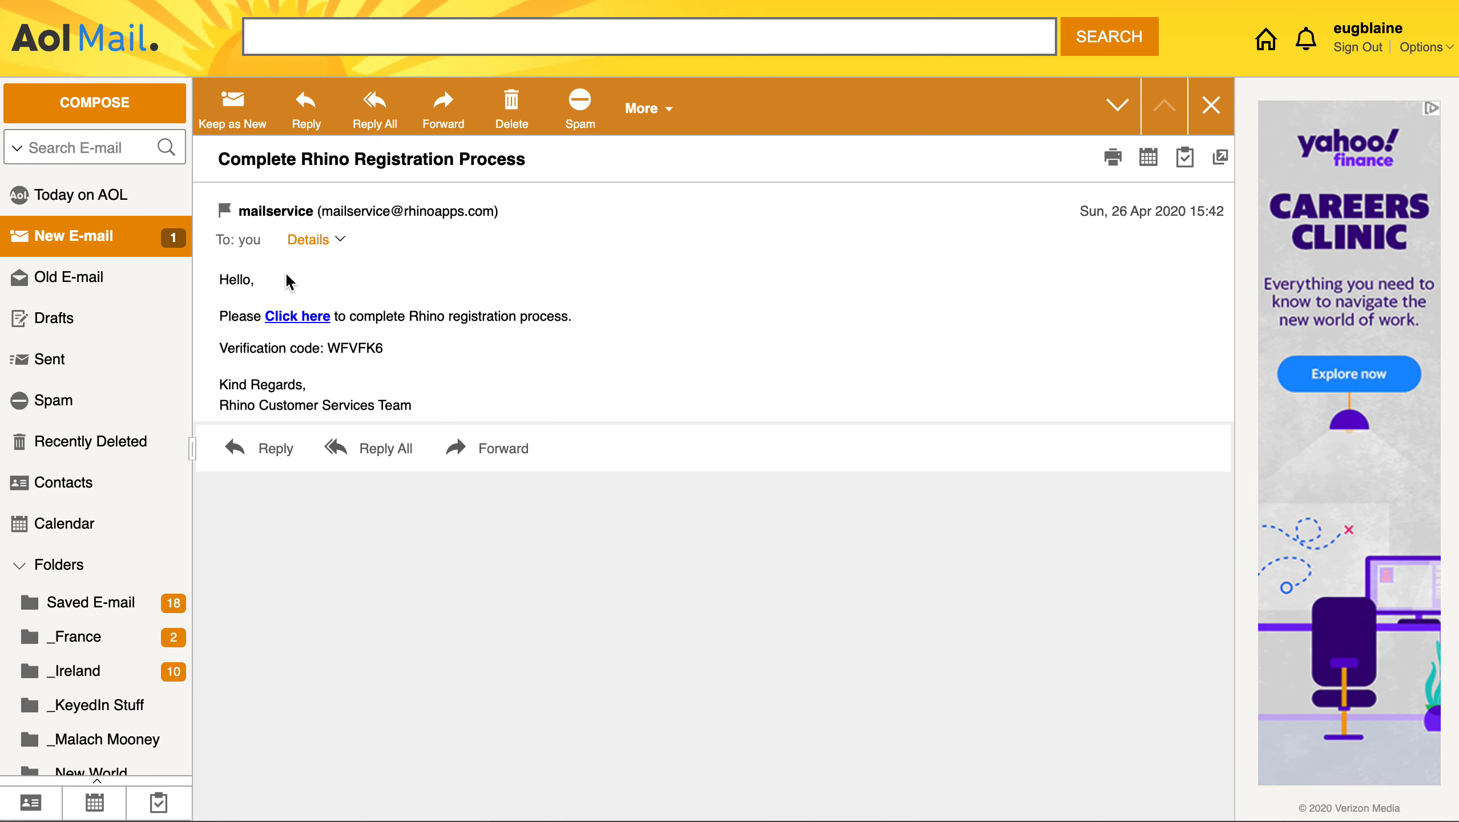
pyautogui.click(303, 318)
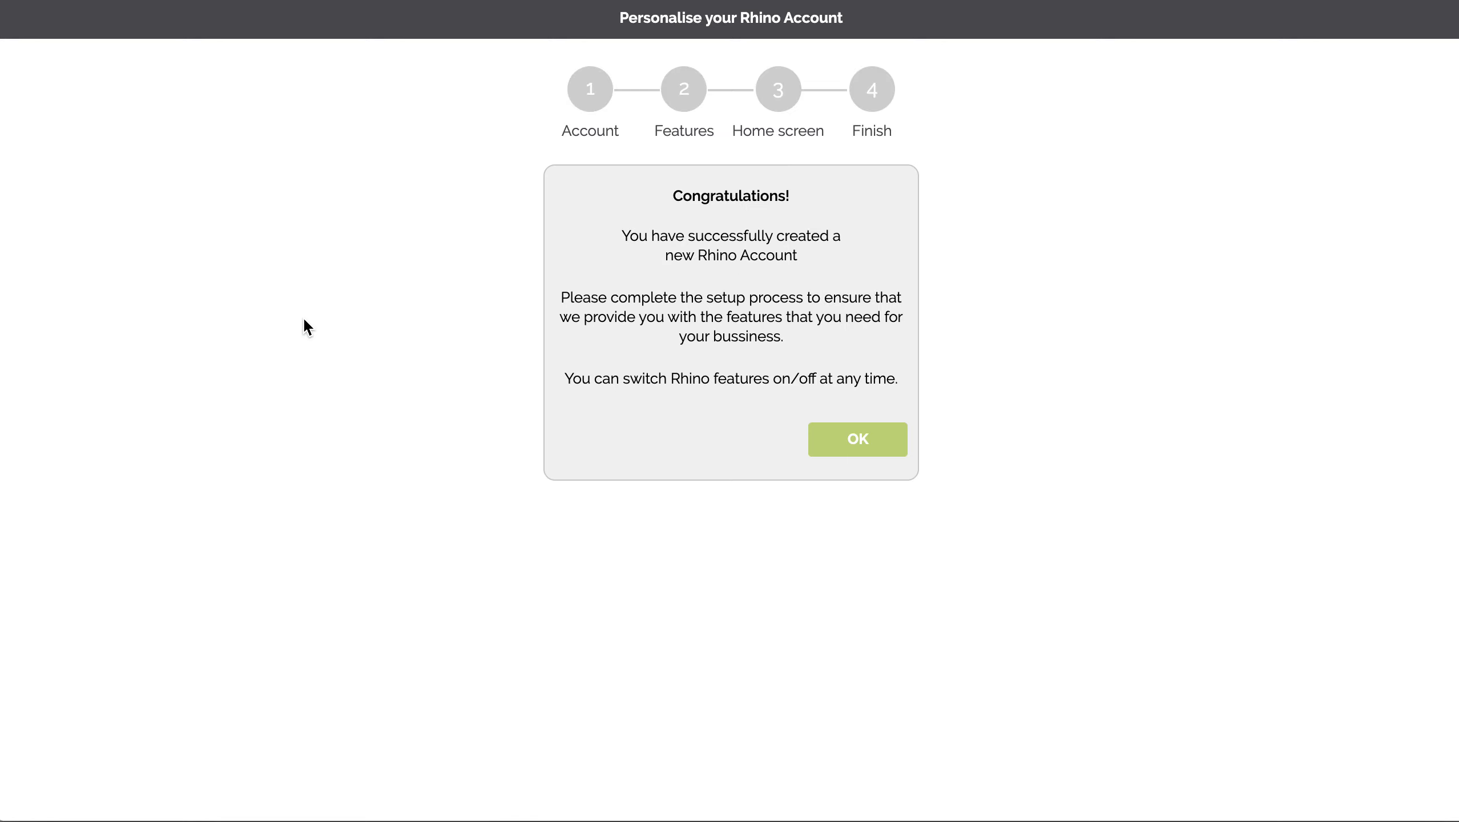
# Acknowledge the account creation, then enter and verify the new user password and submit it.
pyautogui.click(848, 438)
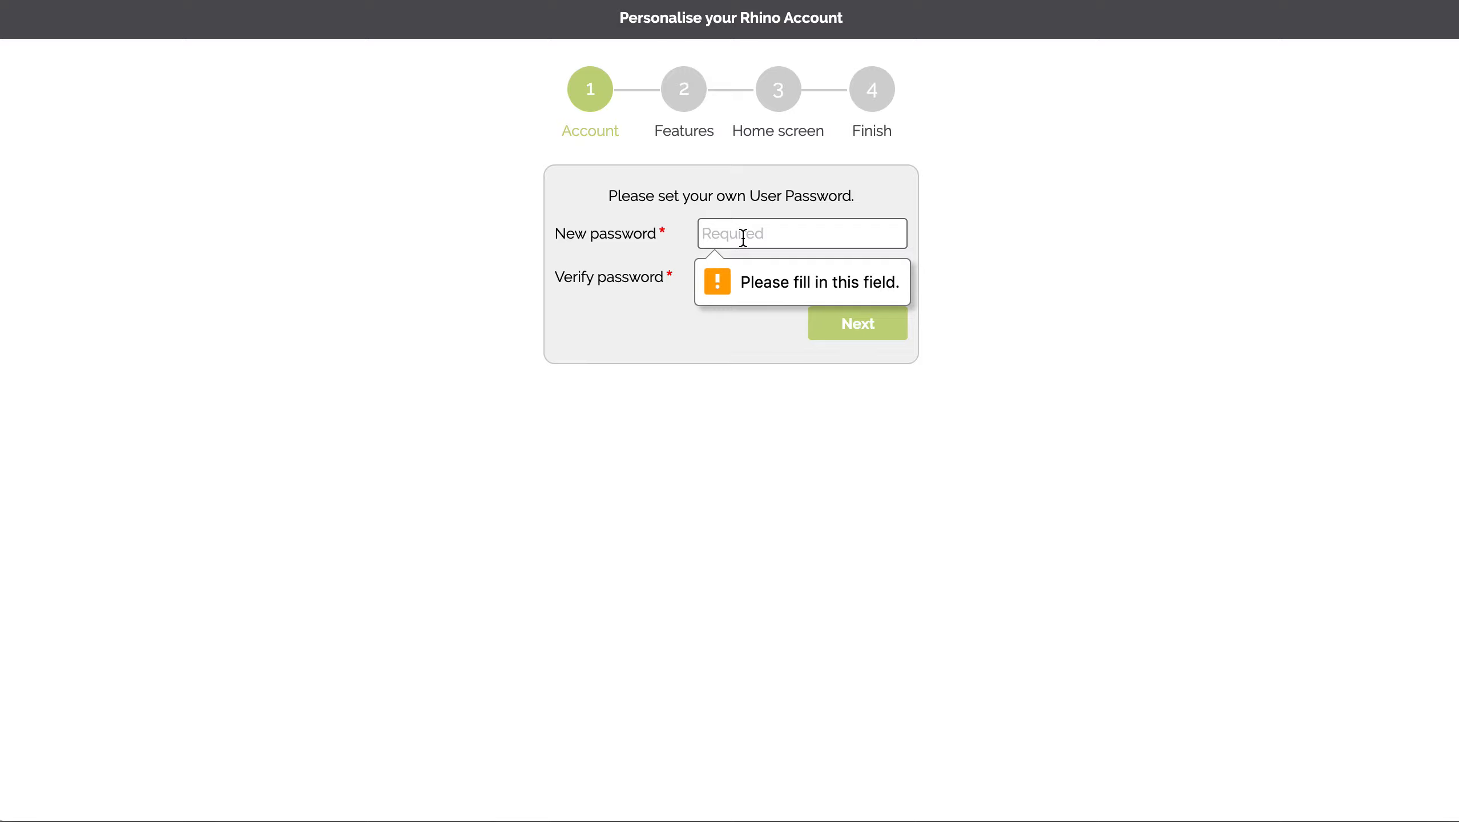
pyautogui.write('••')
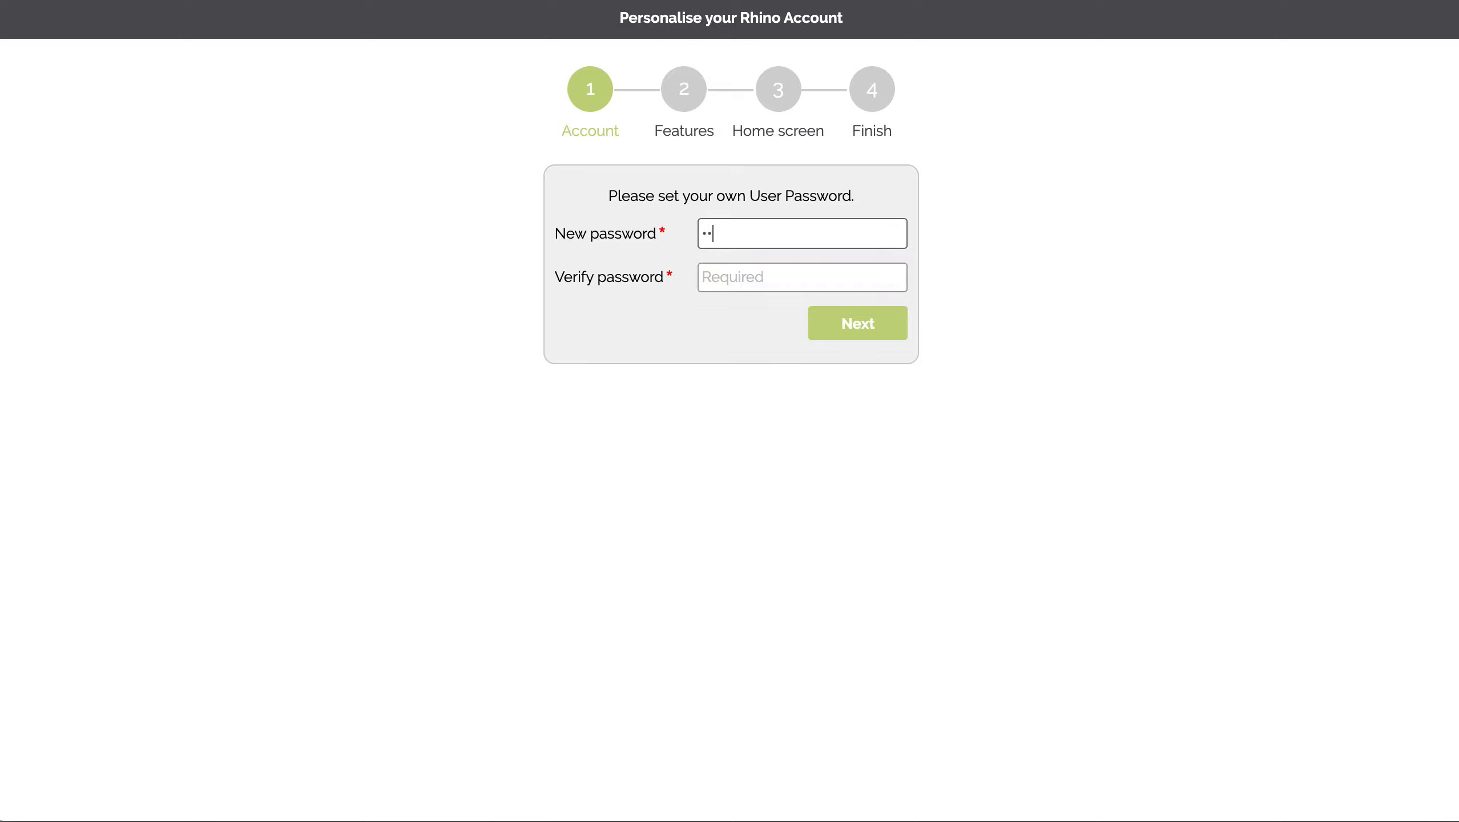
pyautogui.click(703, 277)
pyautogui.write('••')
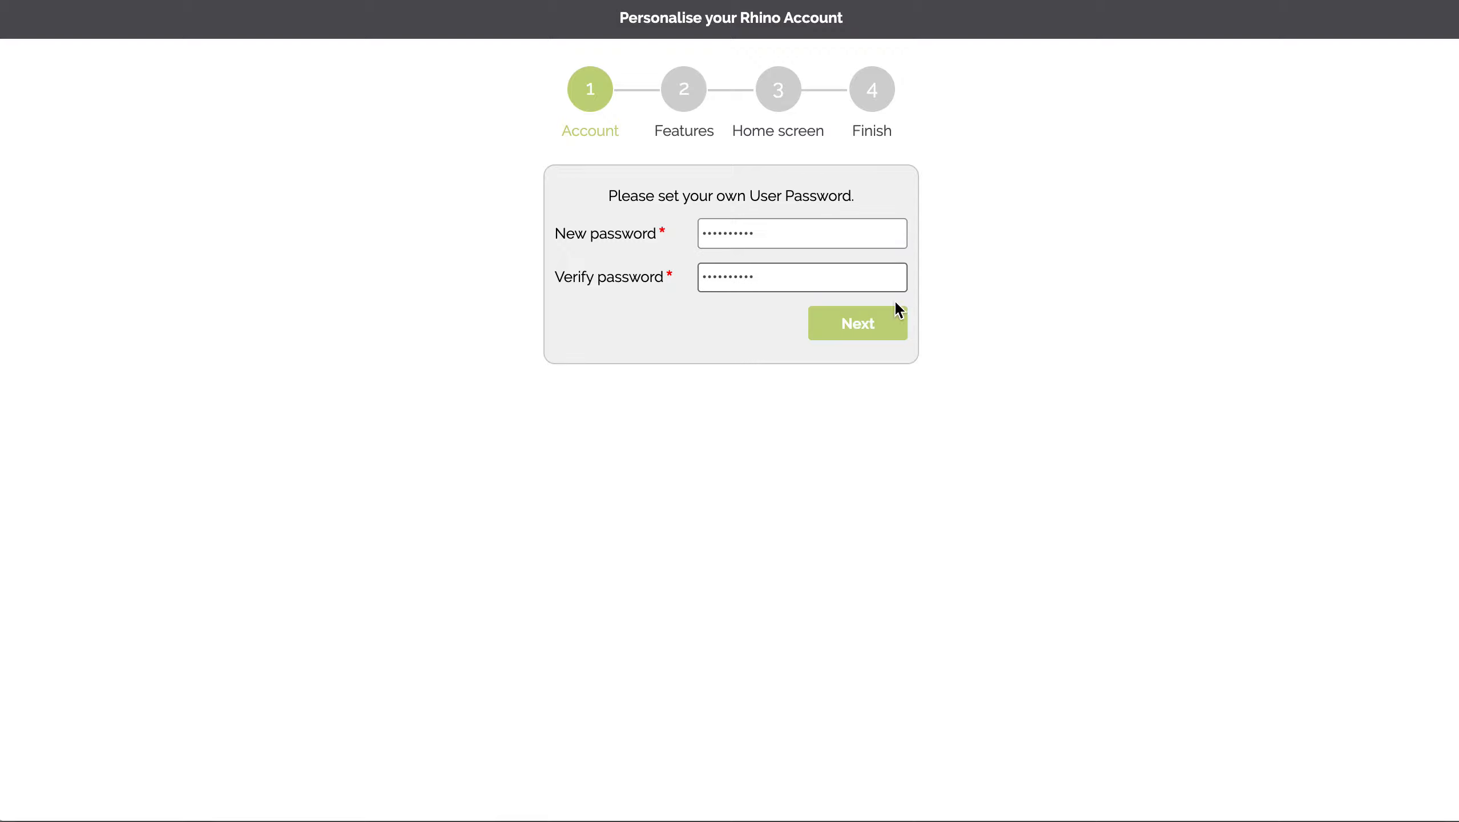
pyautogui.click(896, 336)
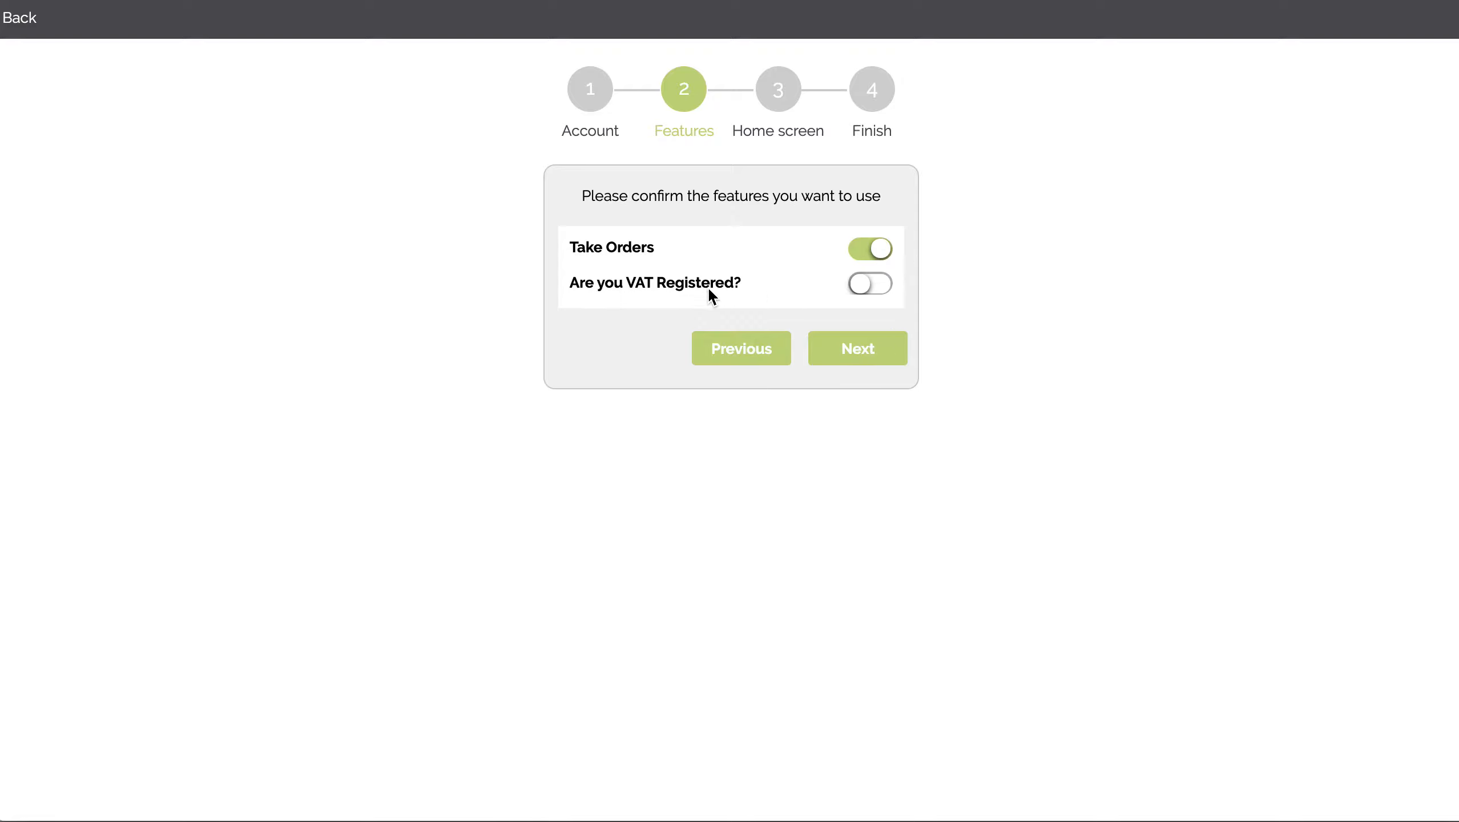
# Finish the setup with Take Orders enabled, VAT registration off and Take Orders as home screen, and decline saving the password.
pyautogui.click(876, 346)
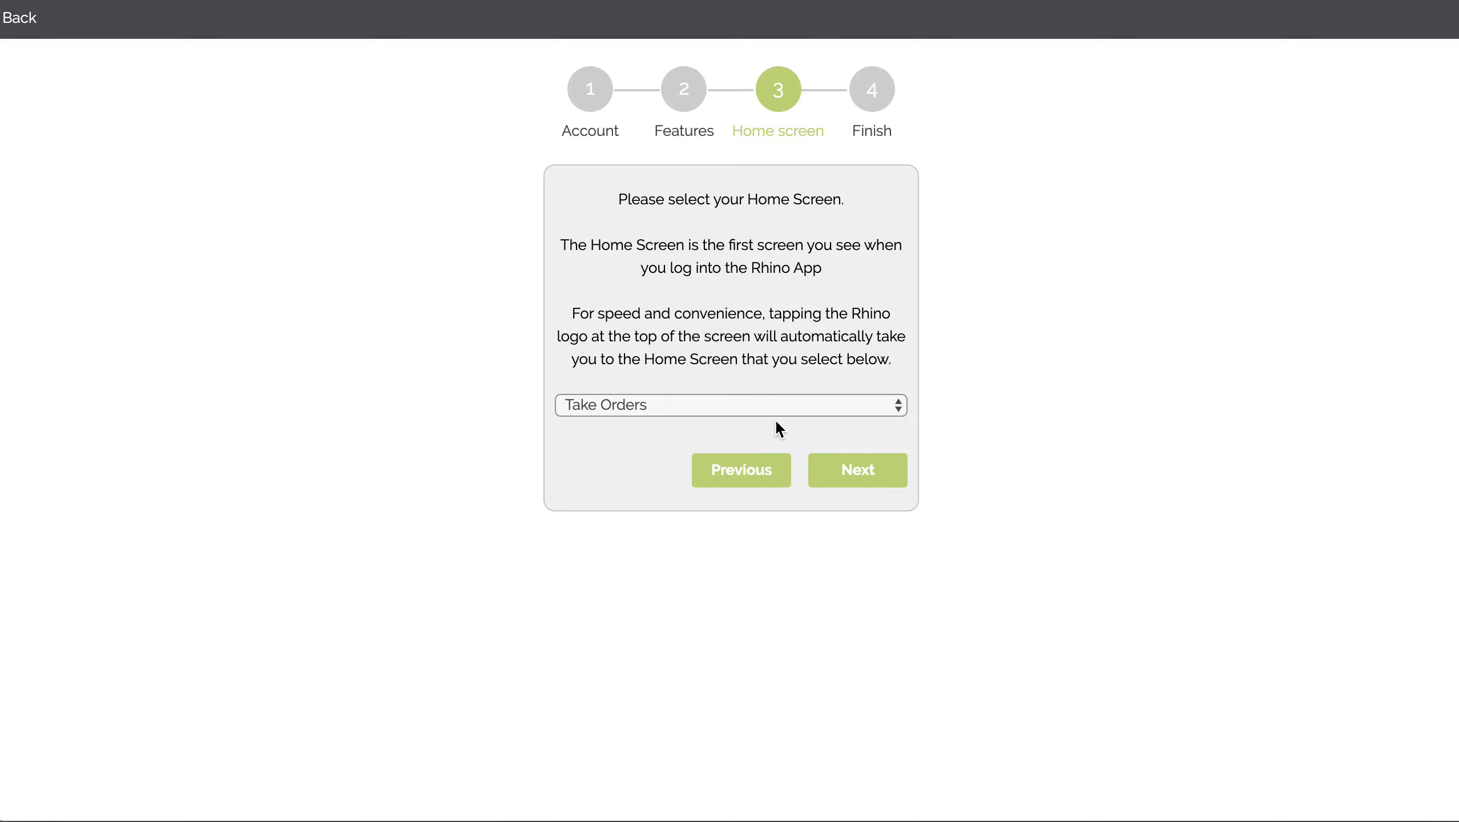
pyautogui.click(883, 485)
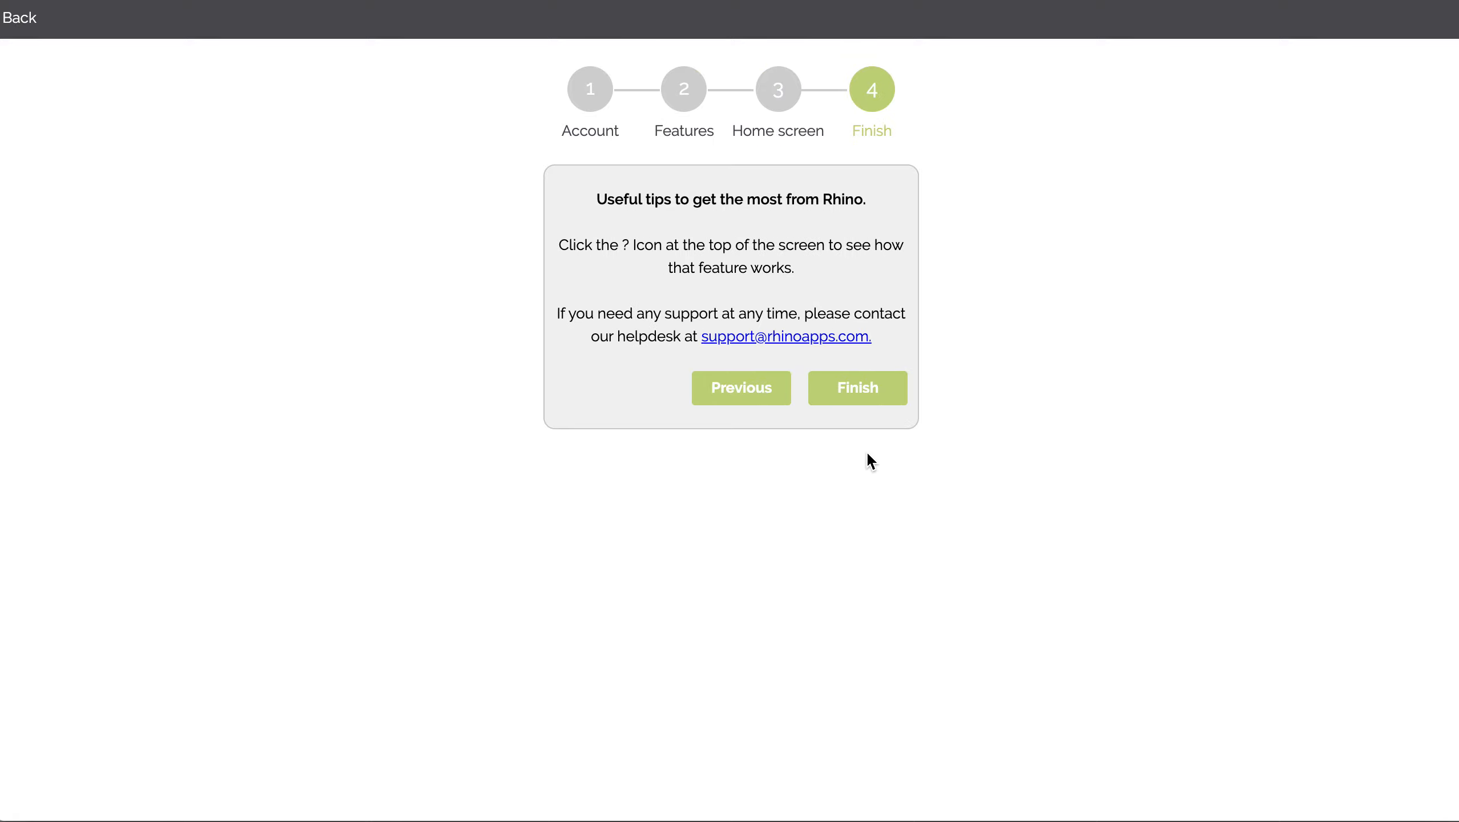
pyautogui.click(875, 397)
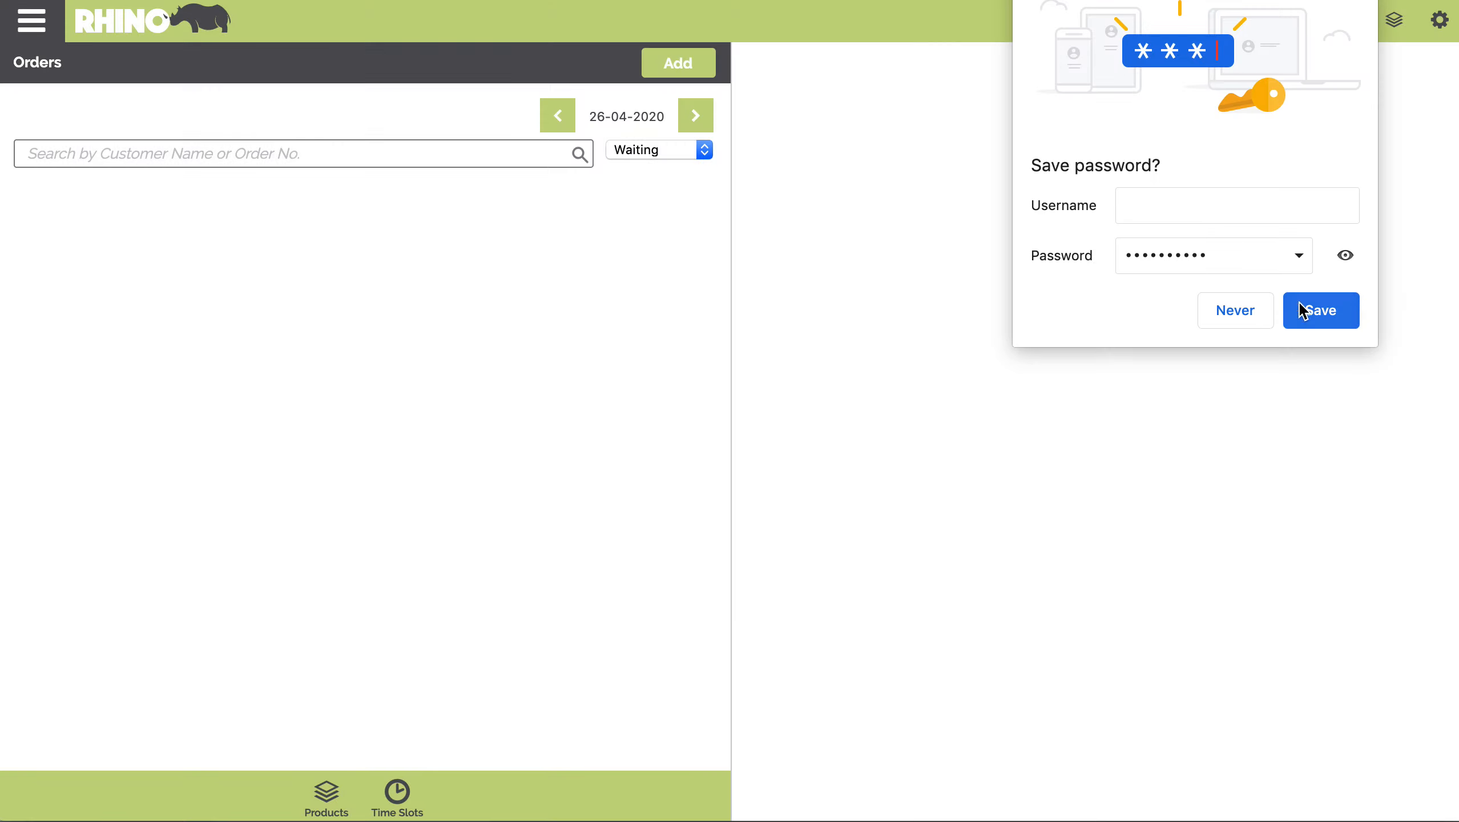
pyautogui.click(1245, 314)
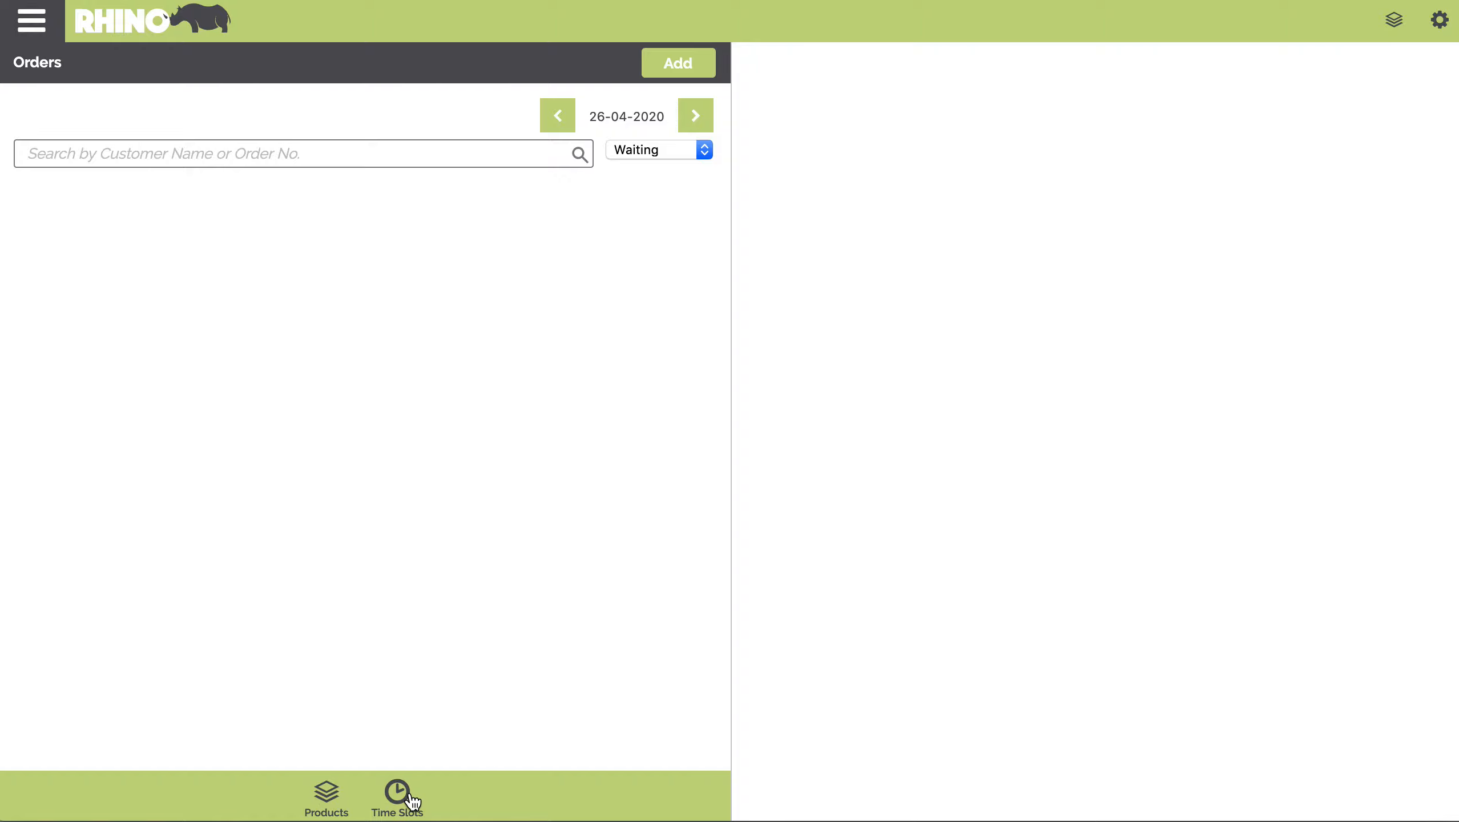
# View the product categories and inspect the editable settings of the Starters category, leaving them without saving.
pyautogui.click(332, 804)
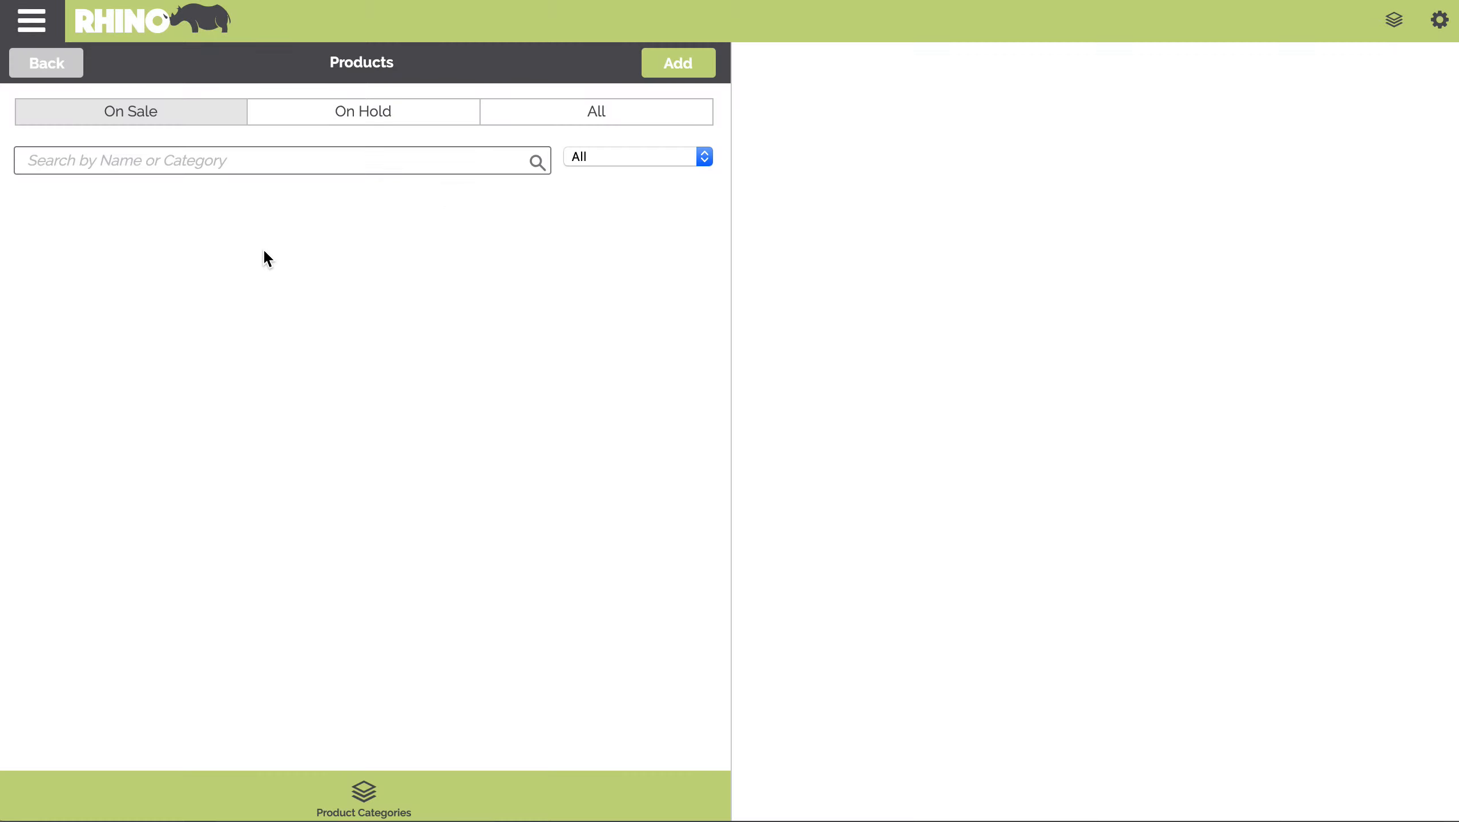
pyautogui.click(367, 803)
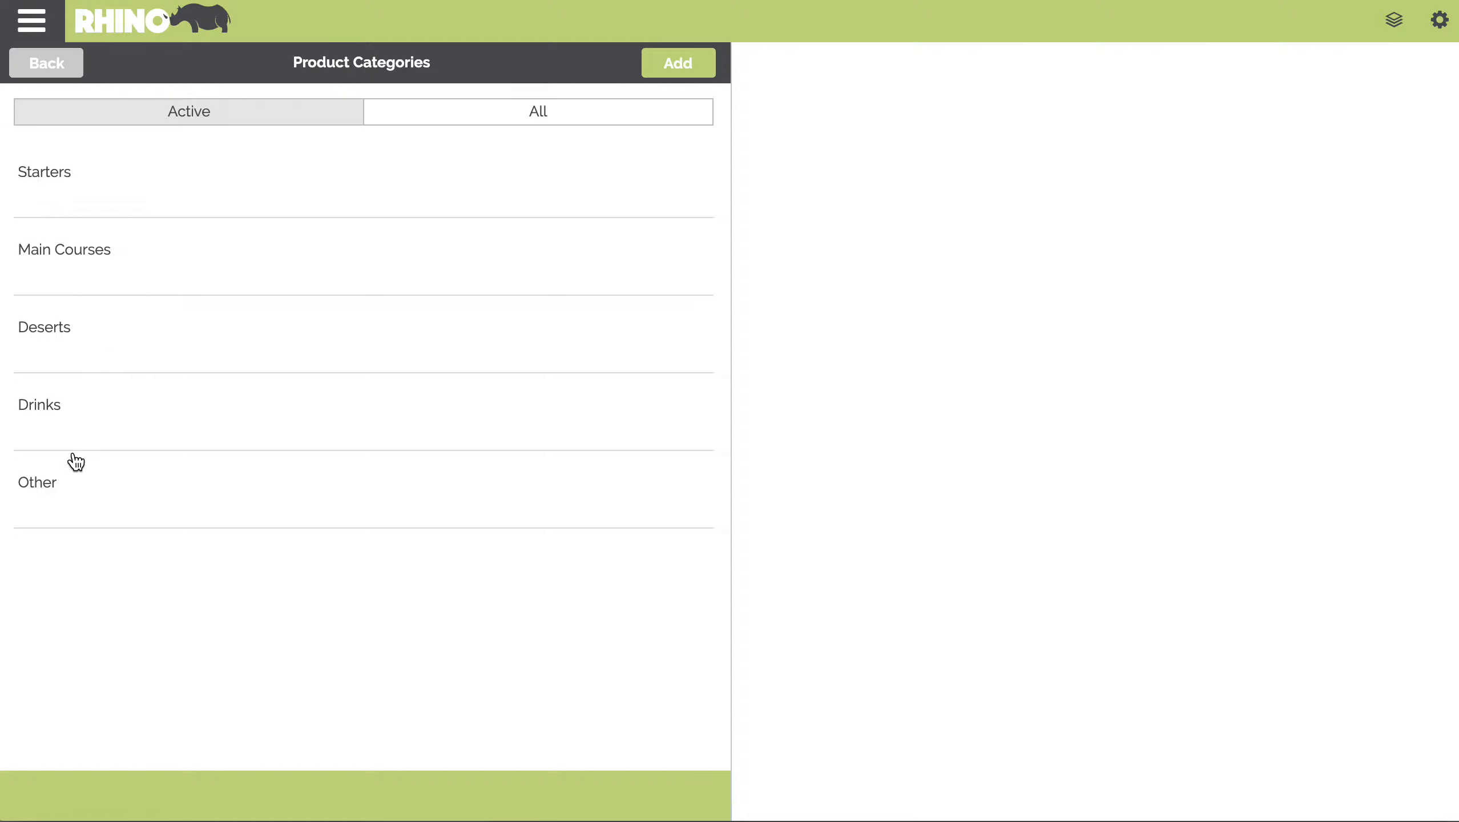
pyautogui.click(272, 196)
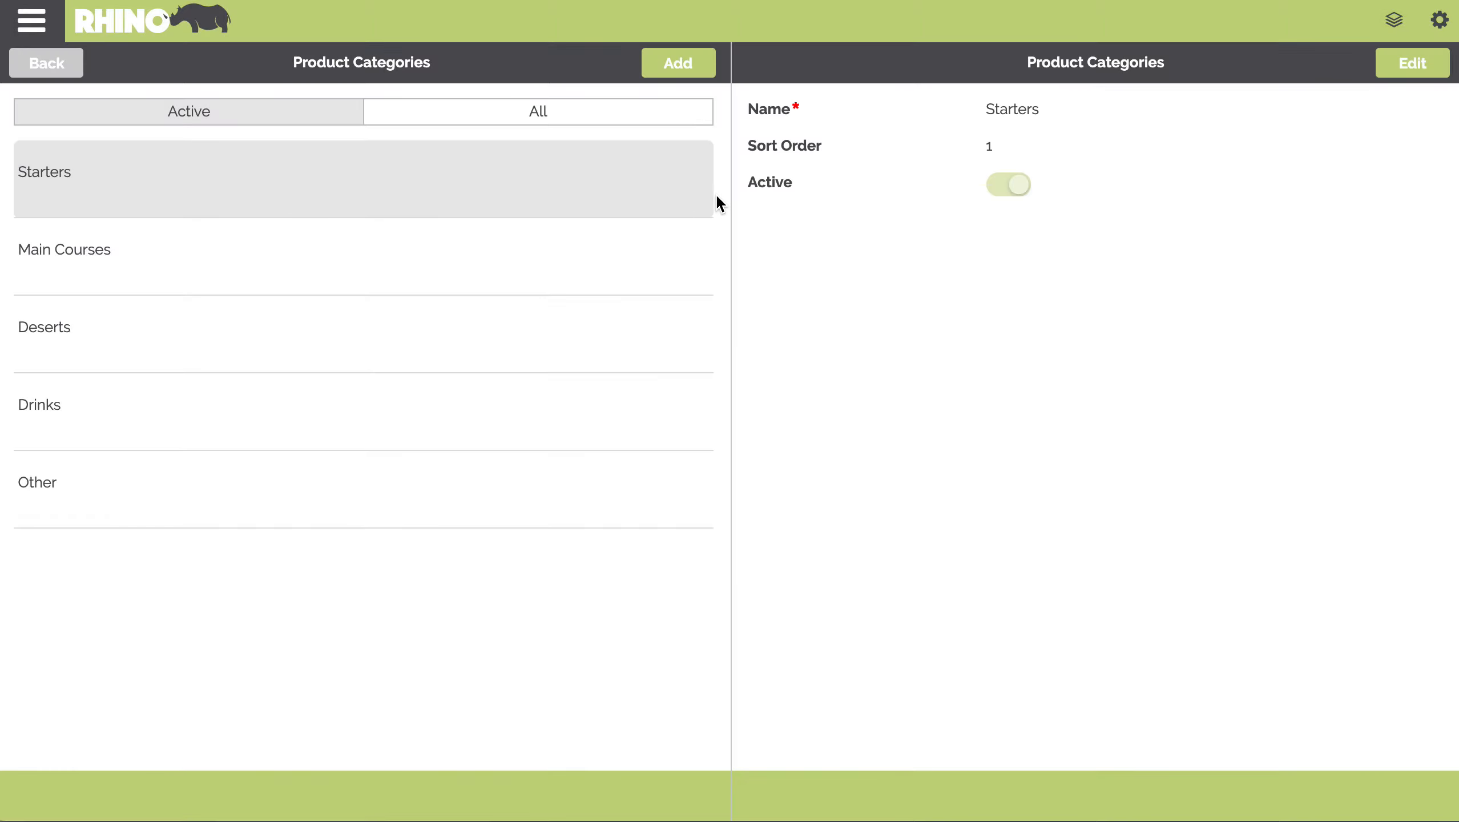
pyautogui.click(1411, 64)
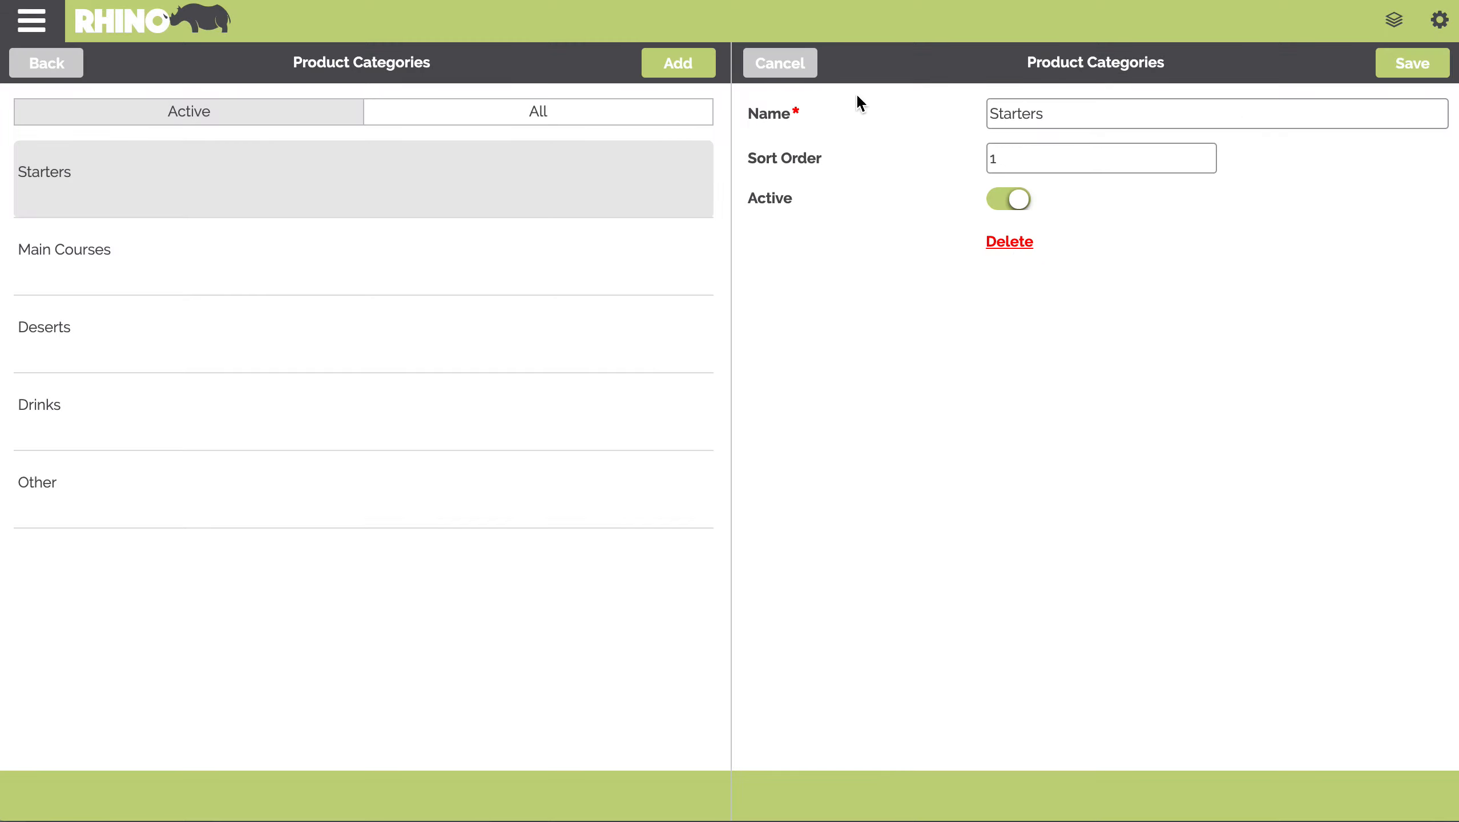
pyautogui.click(781, 64)
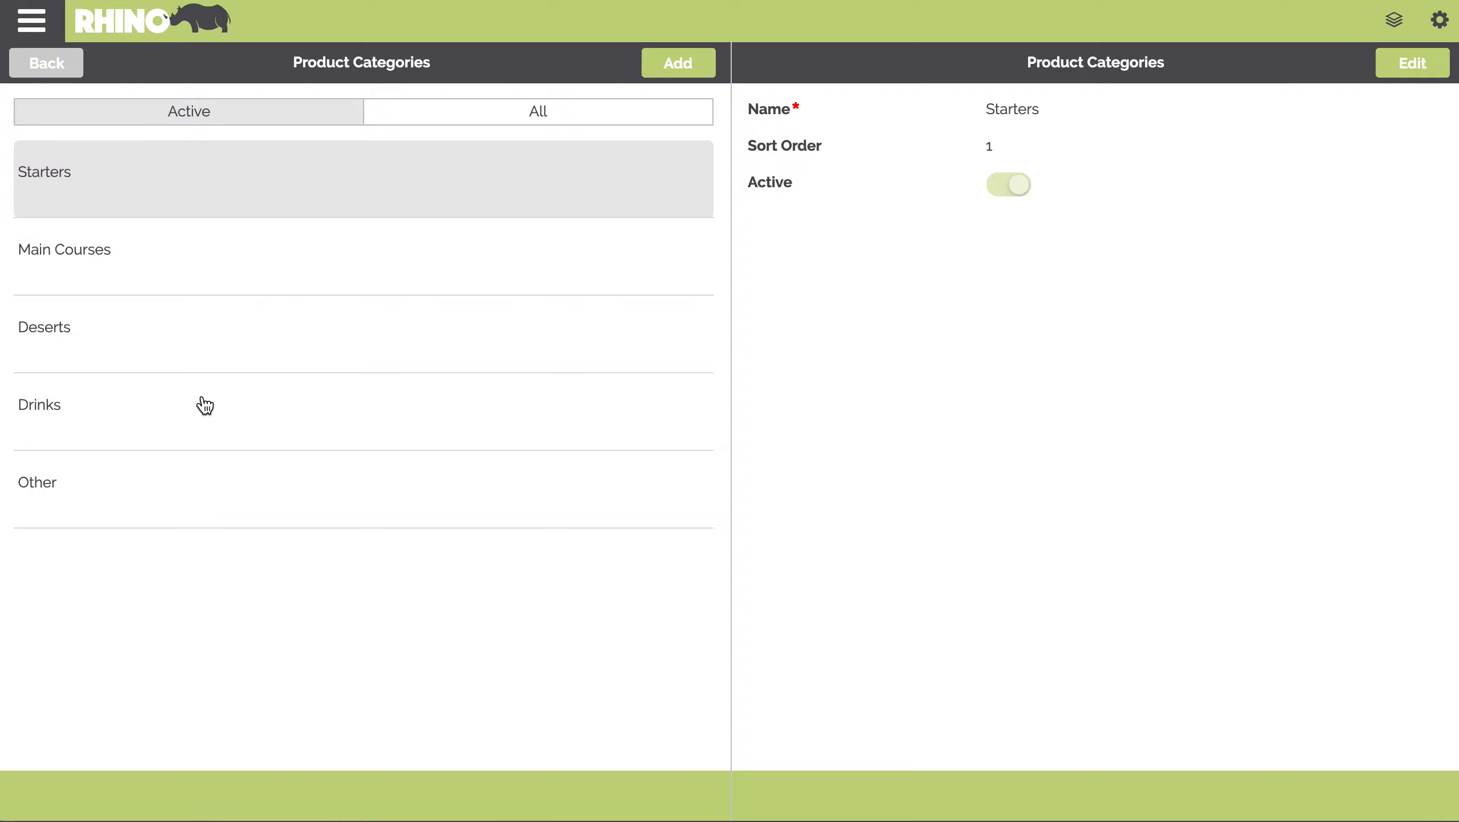
# Return to the products list and start a product named Garlic Bread, described as "Beautiful Garlic Bread", in the Starters category.
pyautogui.click(52, 69)
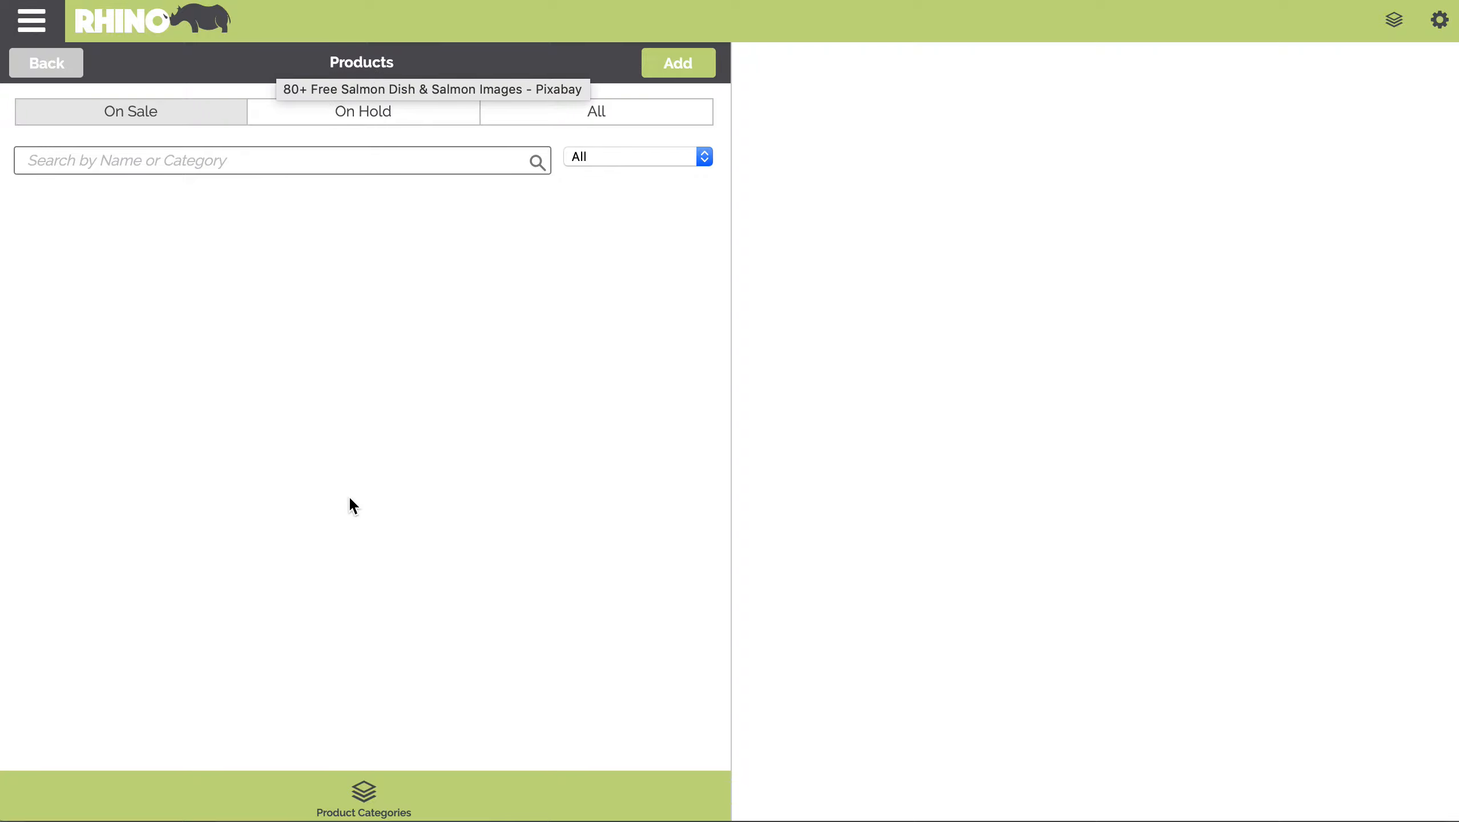
pyautogui.click(682, 62)
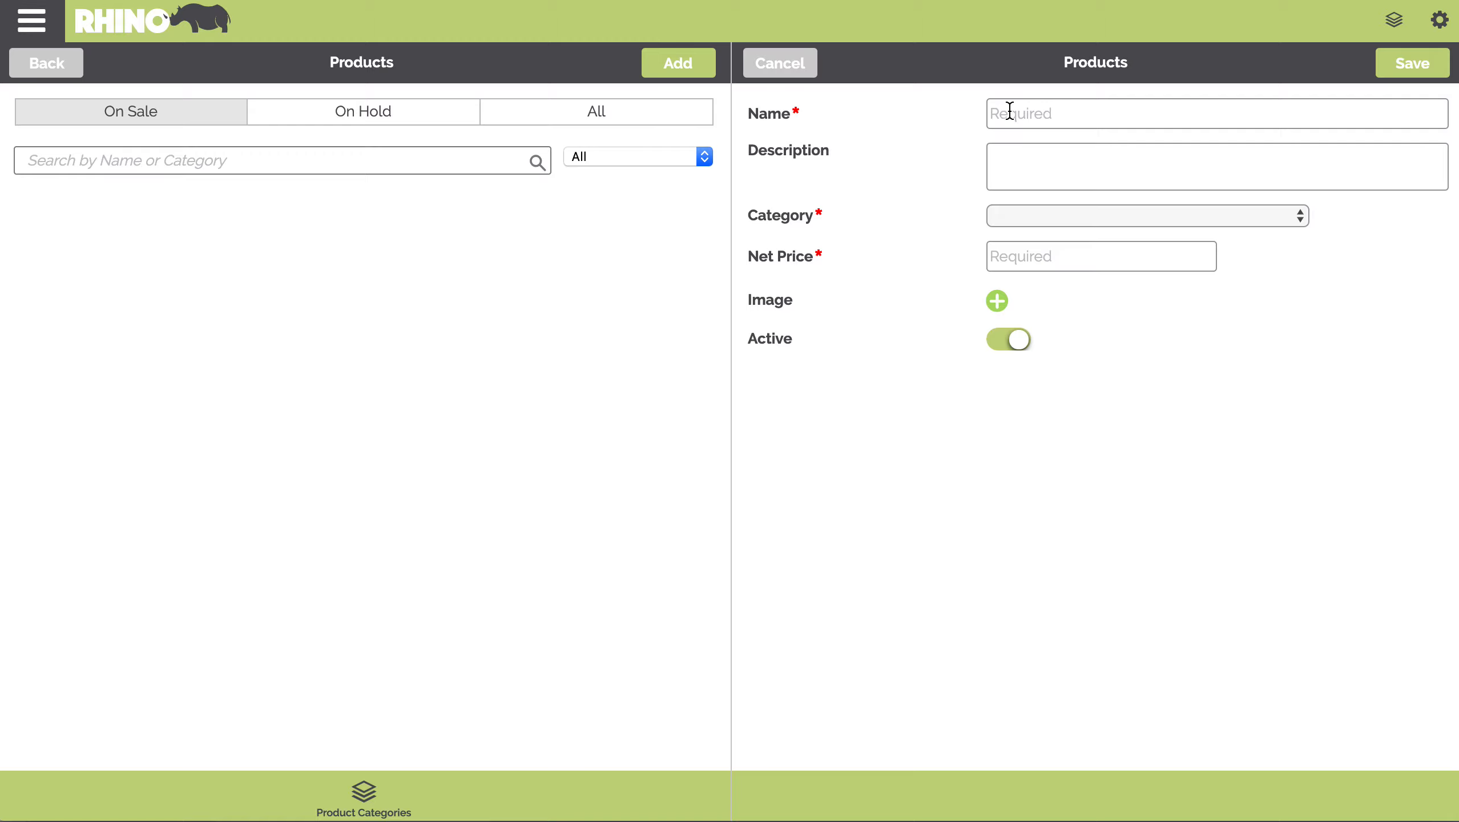
pyautogui.click(1010, 110)
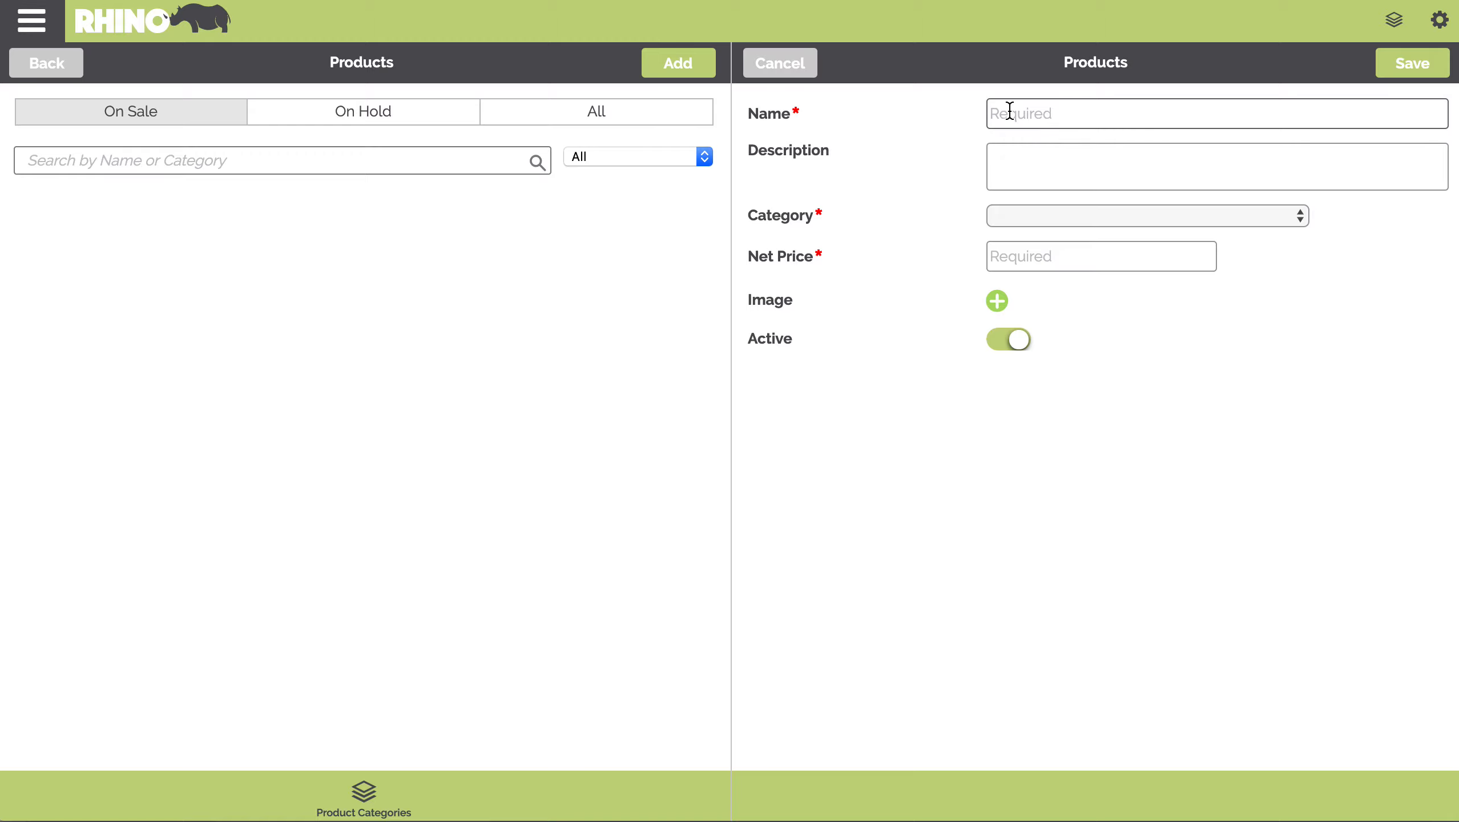
pyautogui.write('Garlic Bread')
pyautogui.click(1036, 154)
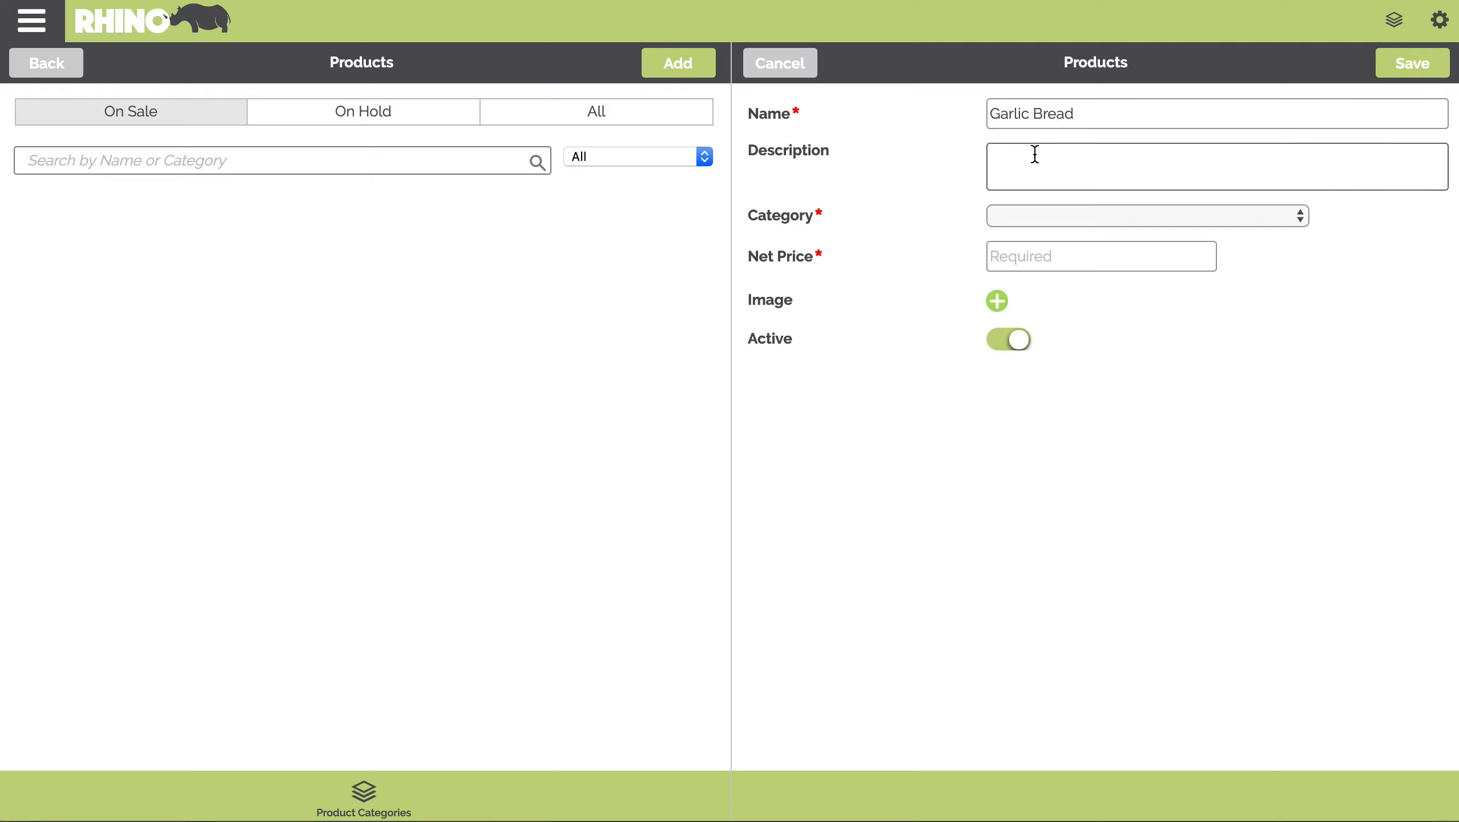
pyautogui.write('Beautiful Garlic Bread')
pyautogui.click(1234, 217)
pyautogui.click(1115, 216)
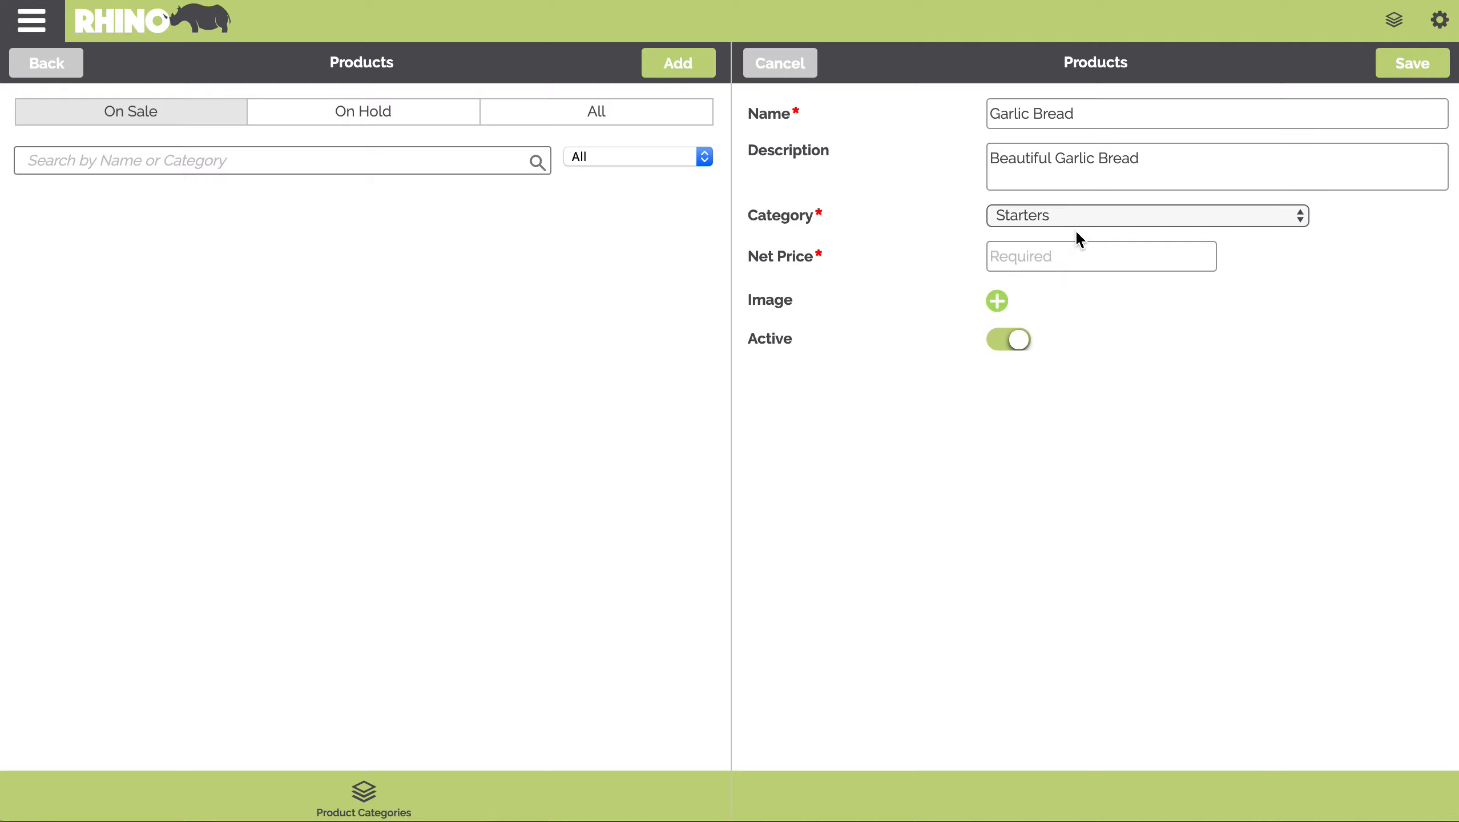
# Set the Garlic Bread net price to 7.5, attach Garlic Bread.jpg as its image and save the product.
pyautogui.click(1047, 260)
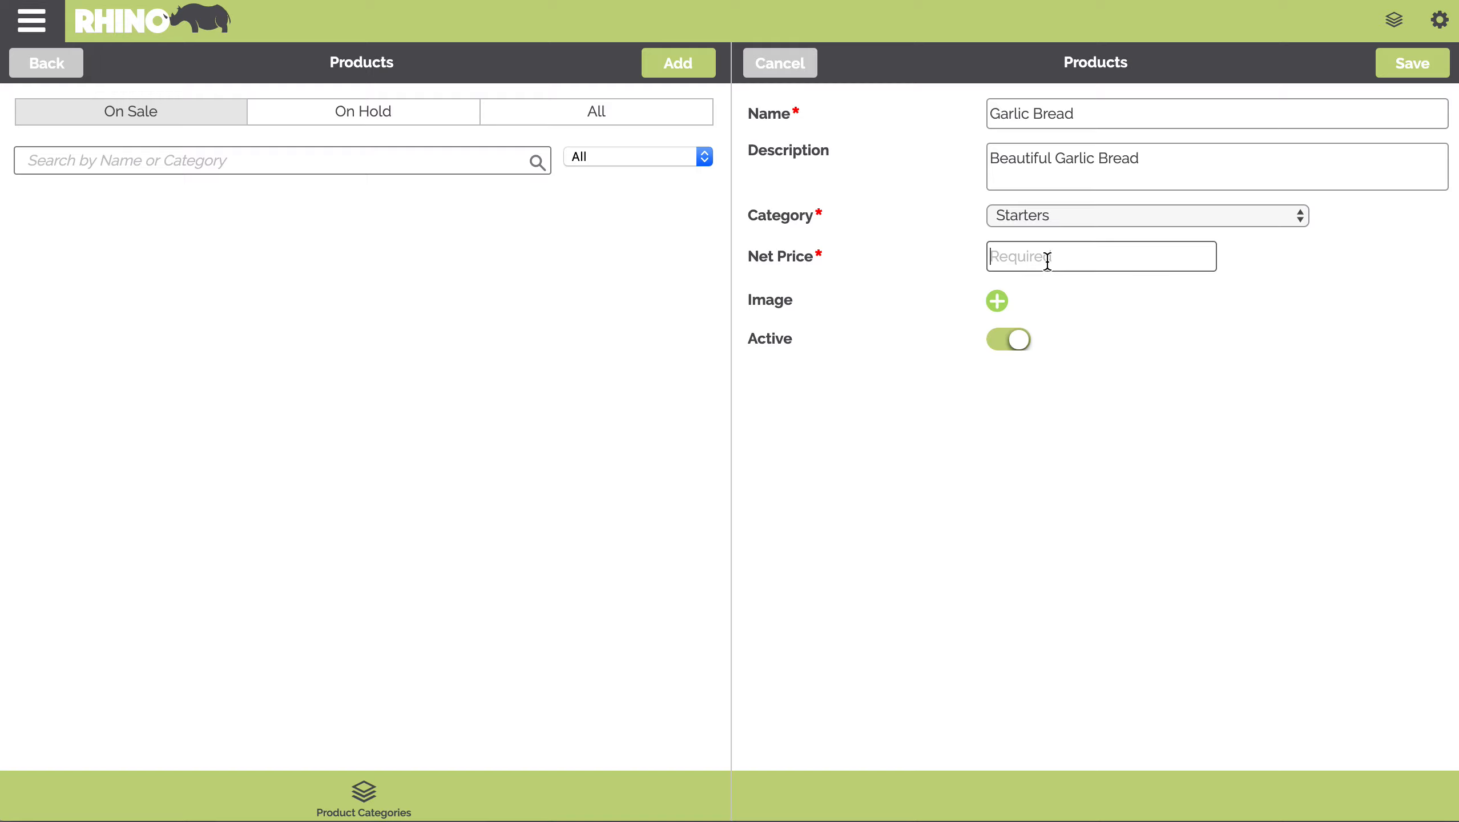
pyautogui.write('7')
pyautogui.write('50')
pyautogui.press('BackSpace')
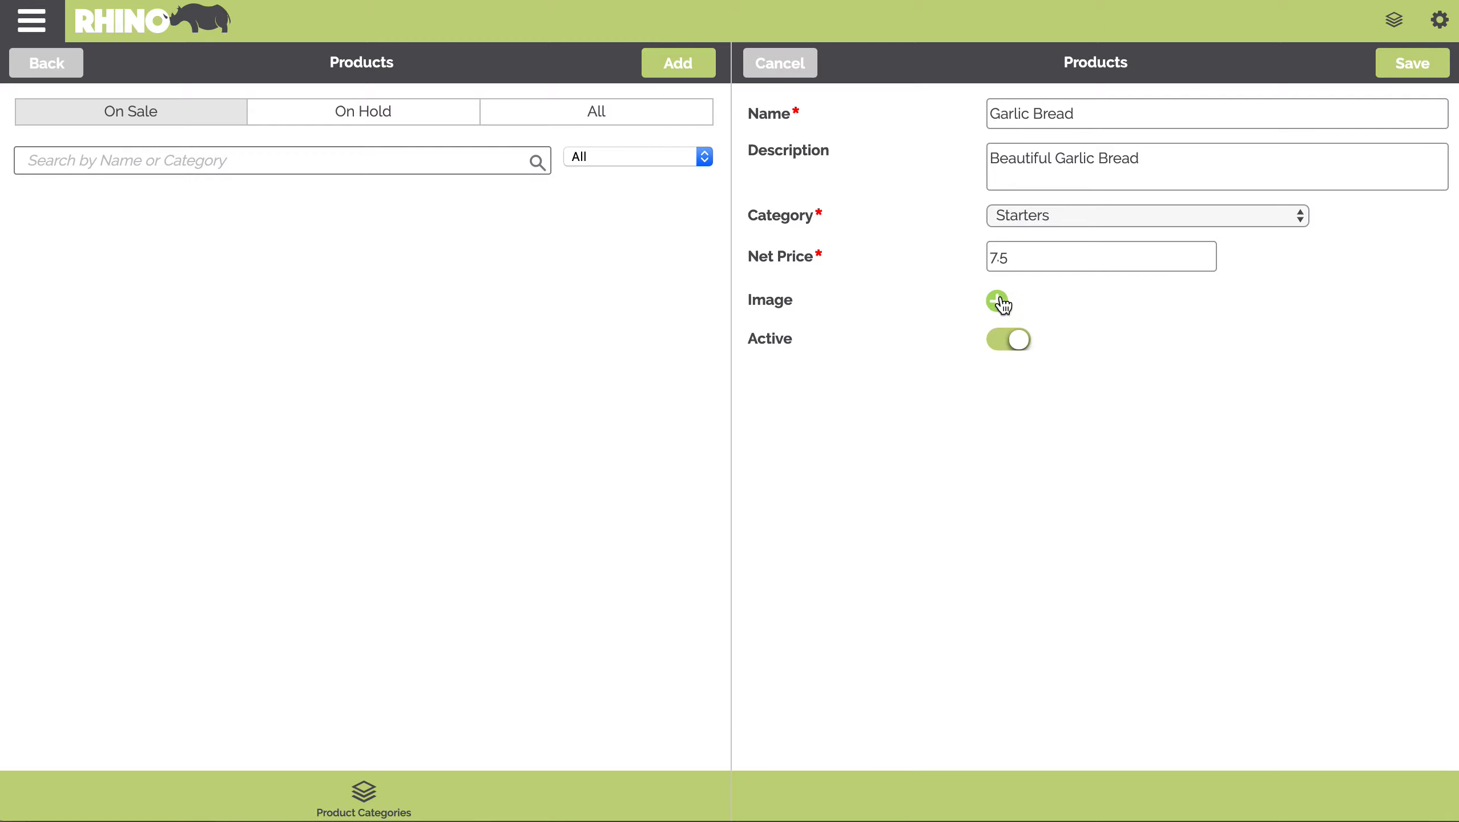
pyautogui.click(999, 301)
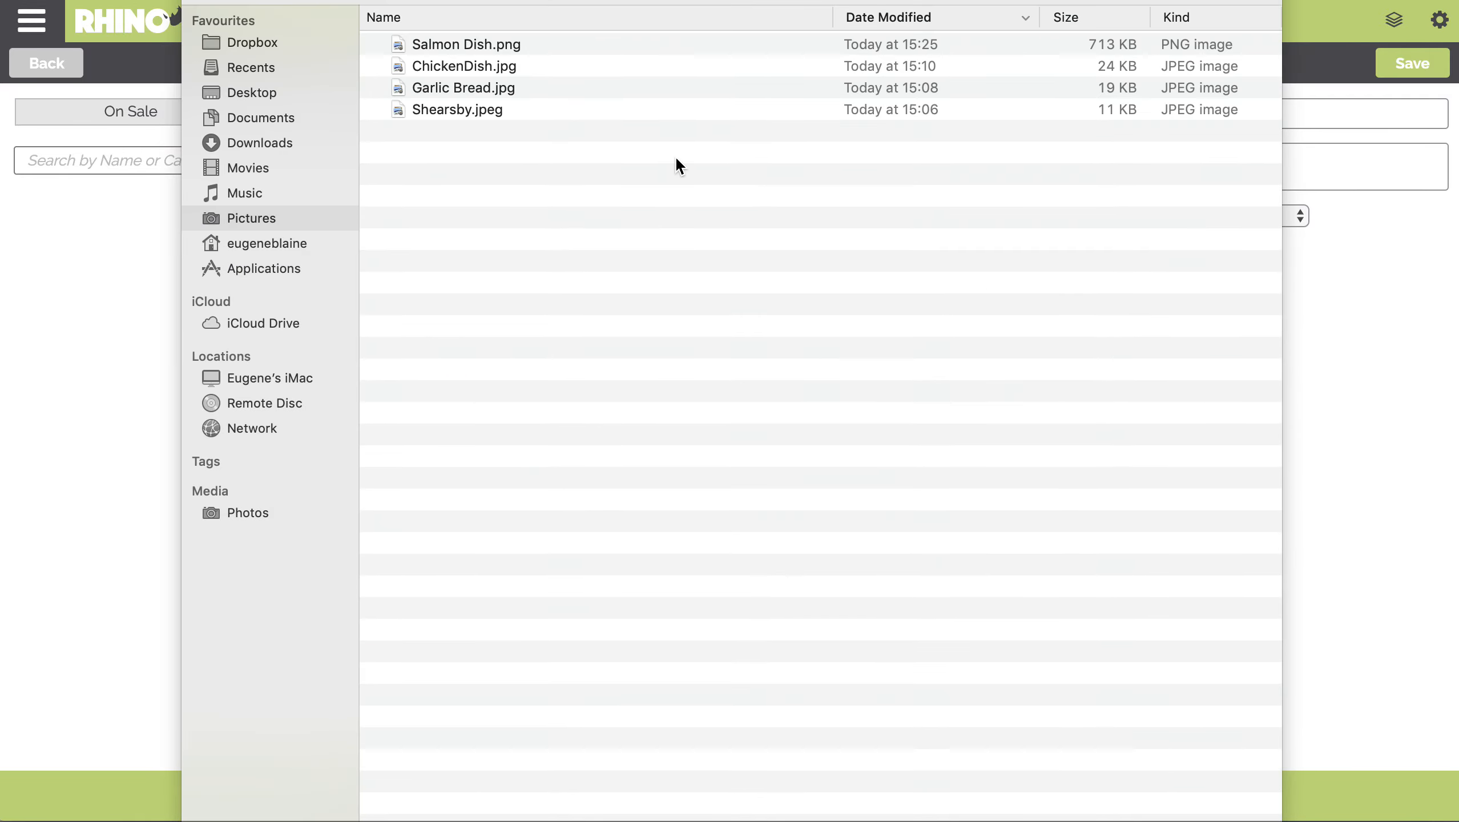
pyautogui.doubleClick(476, 92)
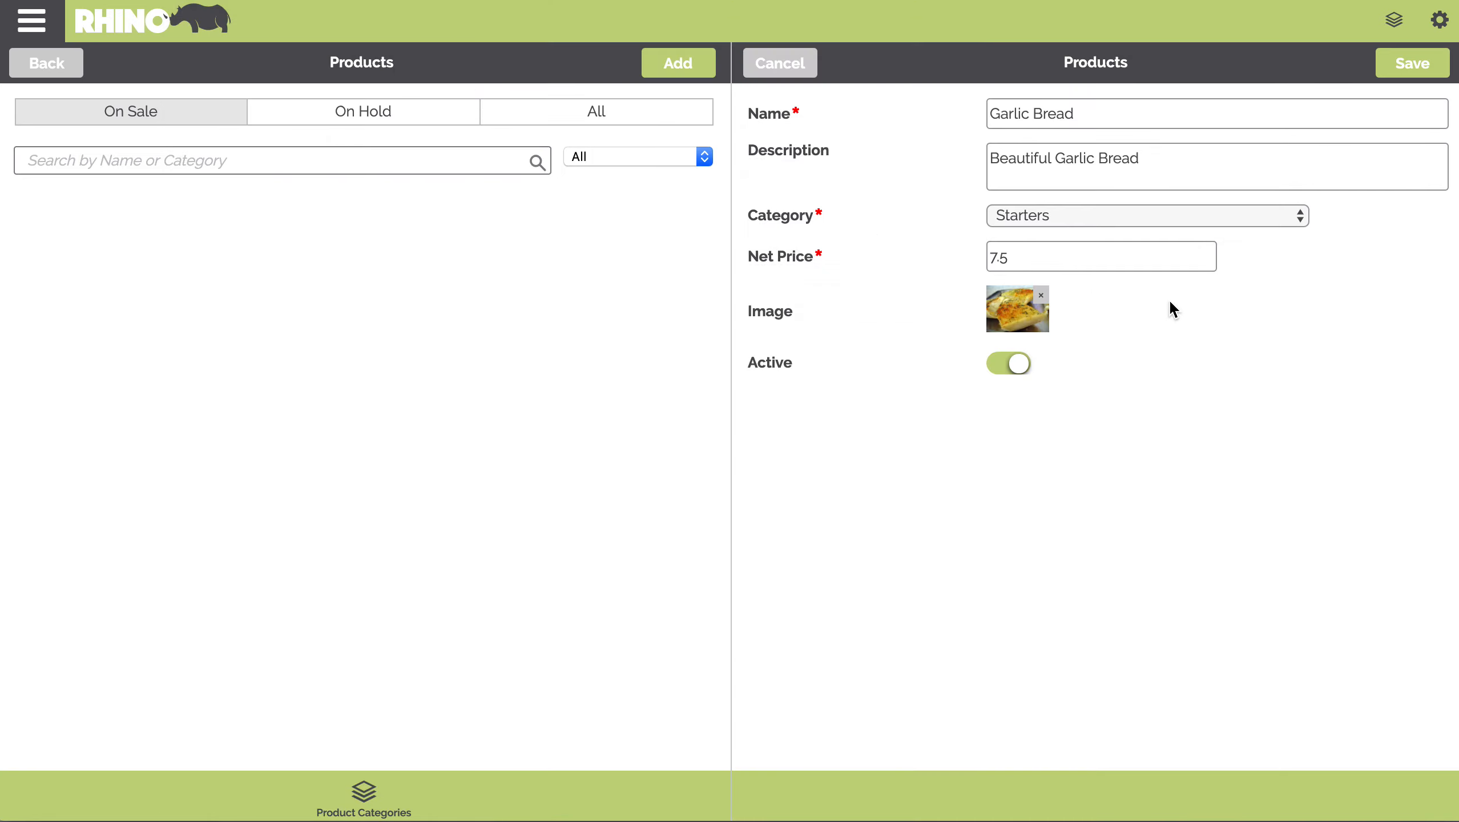
pyautogui.click(1412, 72)
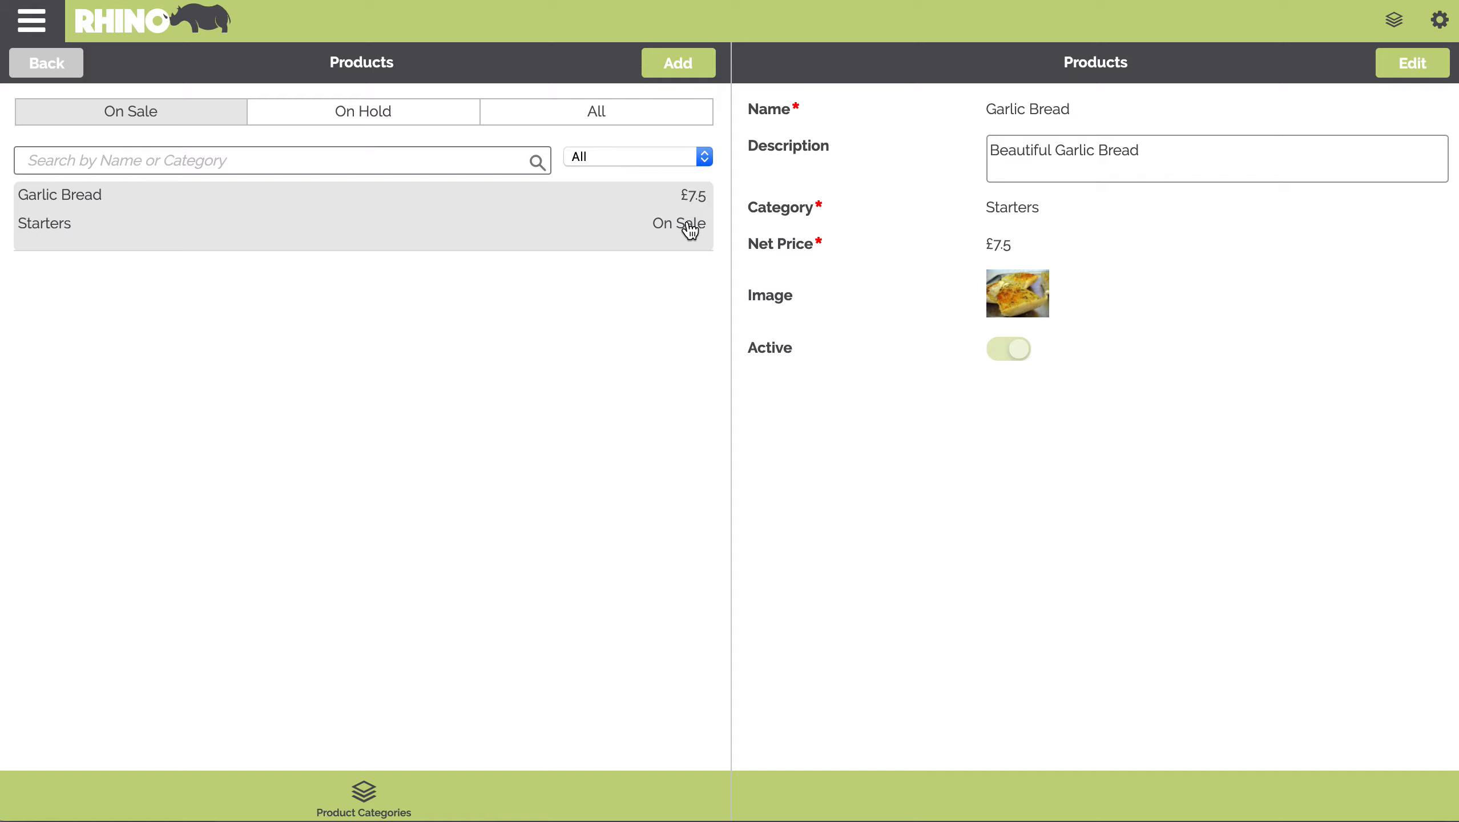
# Start a new product named Salmon, described as "Wild Atlantic Salmon", in the Main Courses category.
pyautogui.click(672, 69)
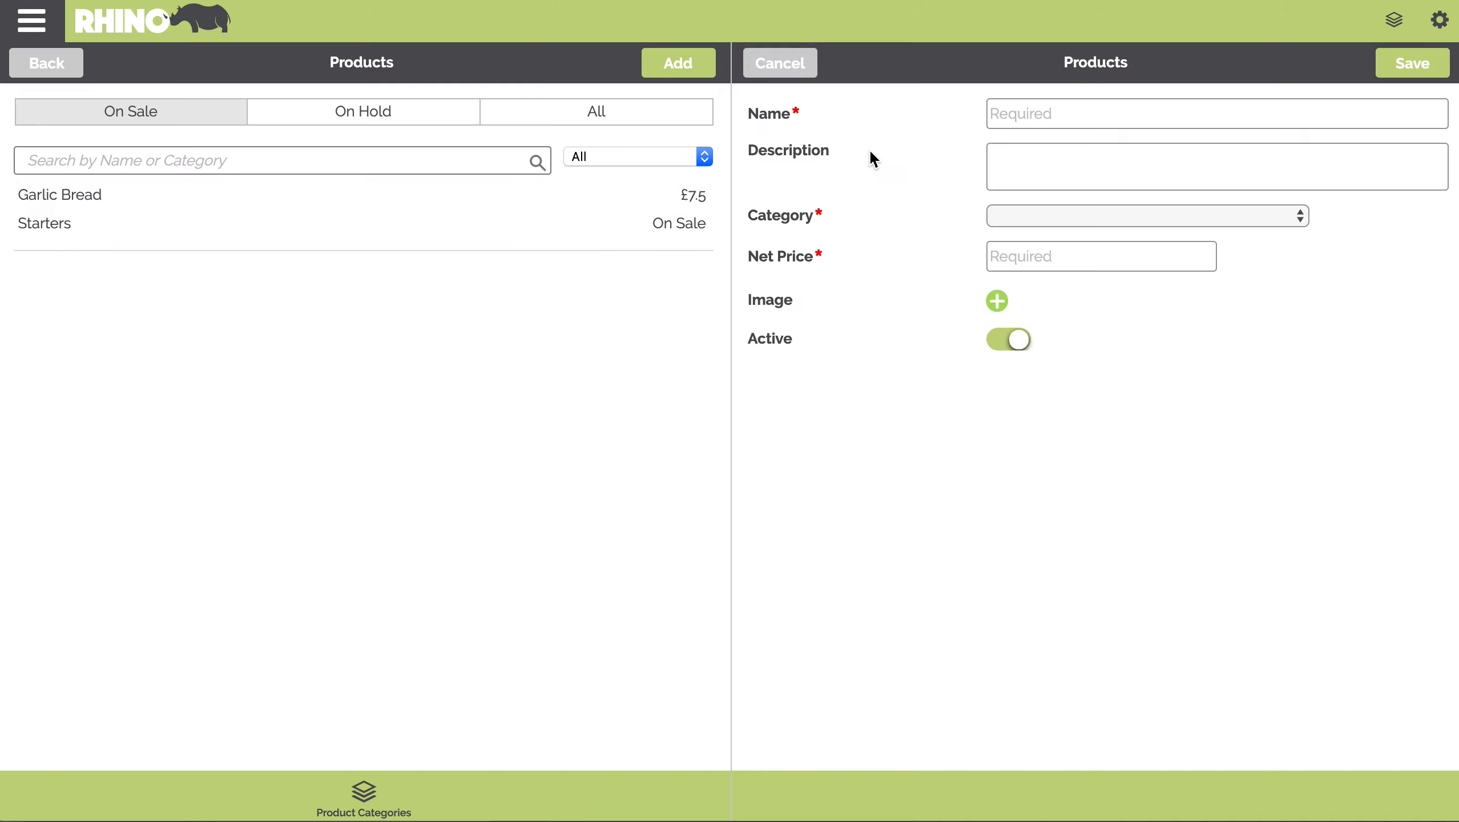
pyautogui.click(1071, 115)
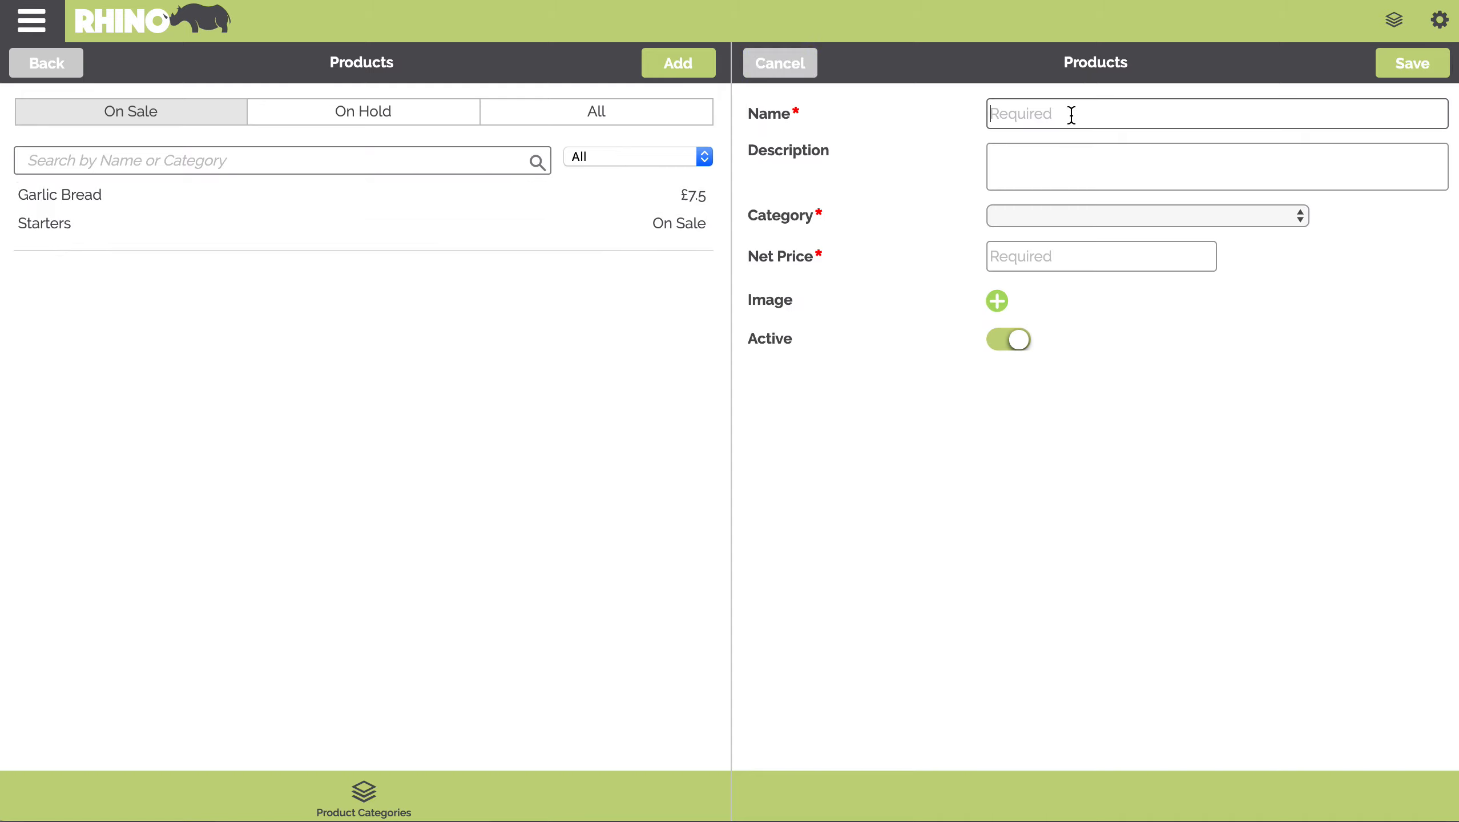
pyautogui.write('Salmon')
pyautogui.press('Tab')
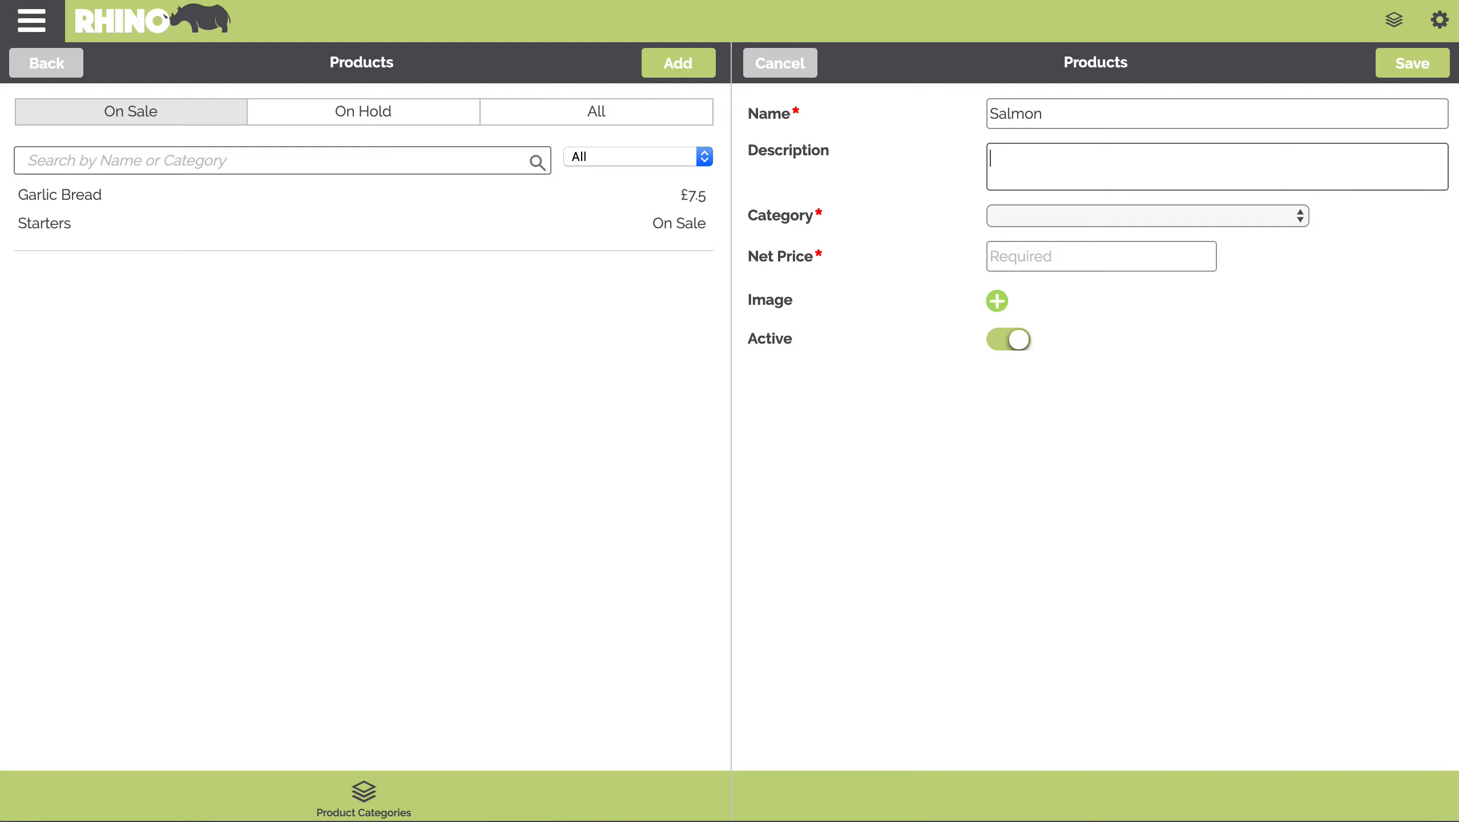
pyautogui.write('Wild Atlantic Salmon')
pyautogui.click(1103, 217)
pyautogui.click(1087, 233)
# Set the Salmon net price to 13.5, attach Salmon Dish.png as its image and save the product.
pyautogui.click(1075, 252)
pyautogui.write('13.50')
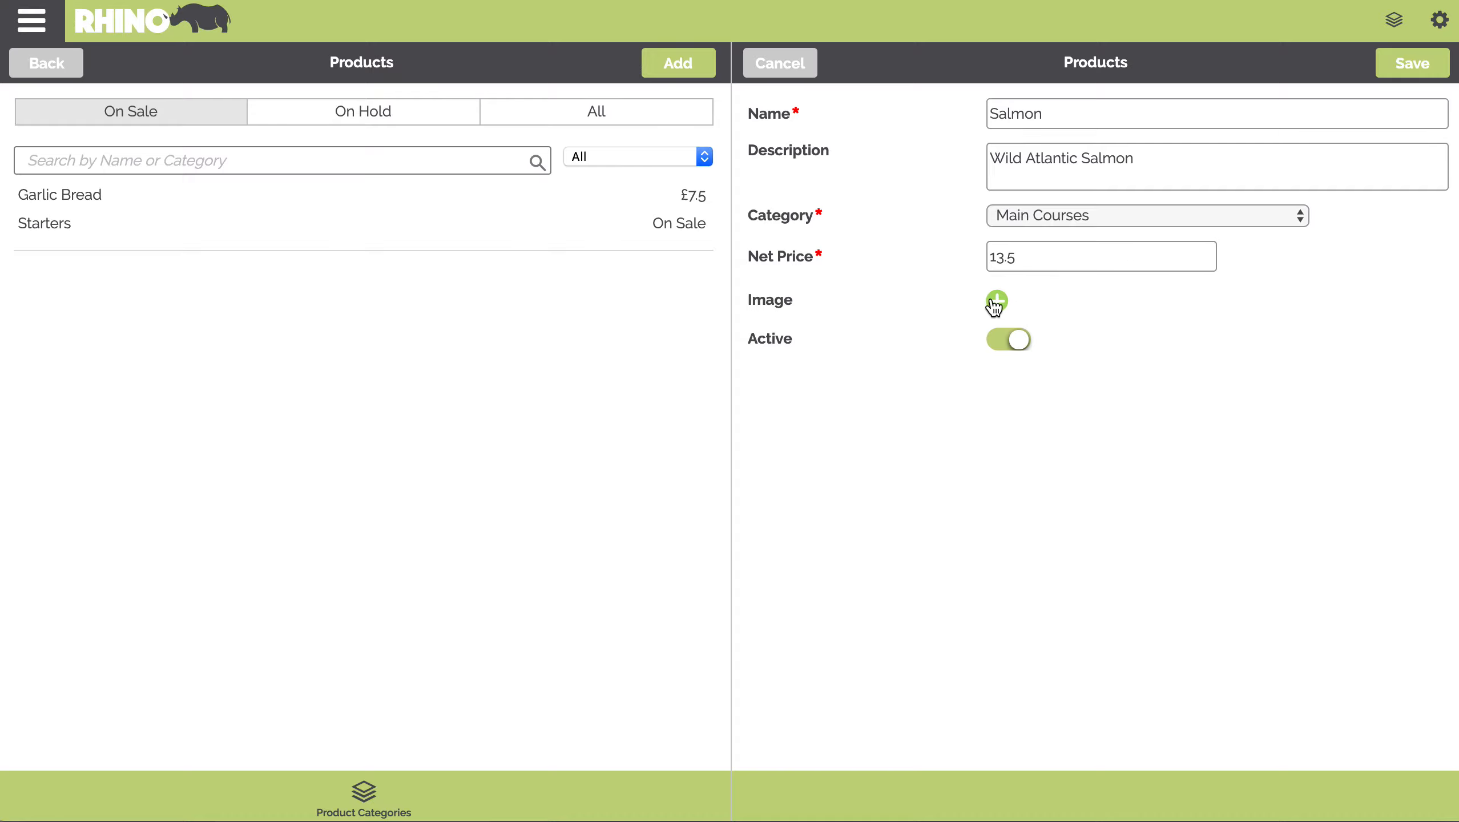
pyautogui.click(996, 302)
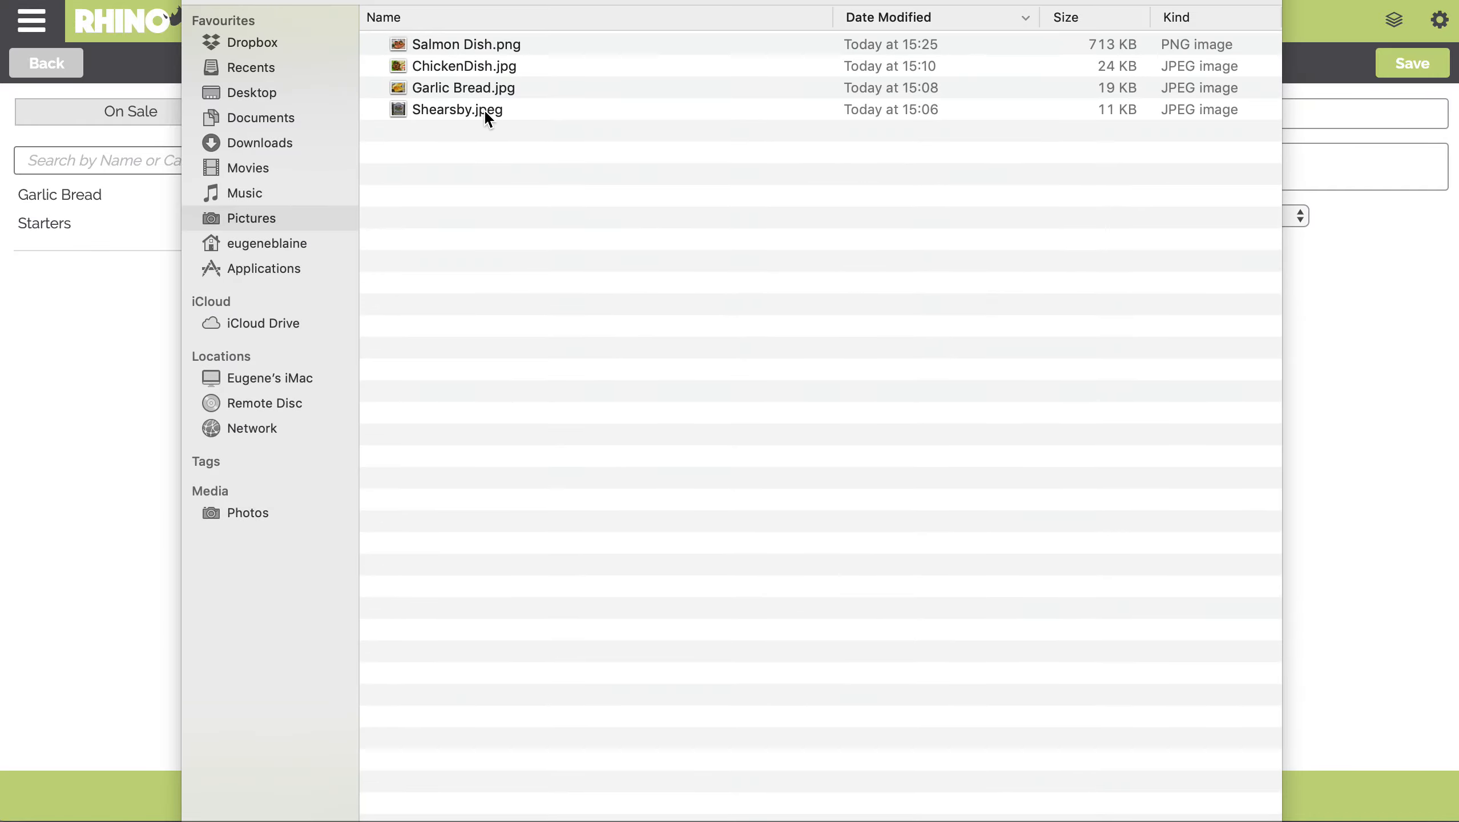
pyautogui.doubleClick(447, 45)
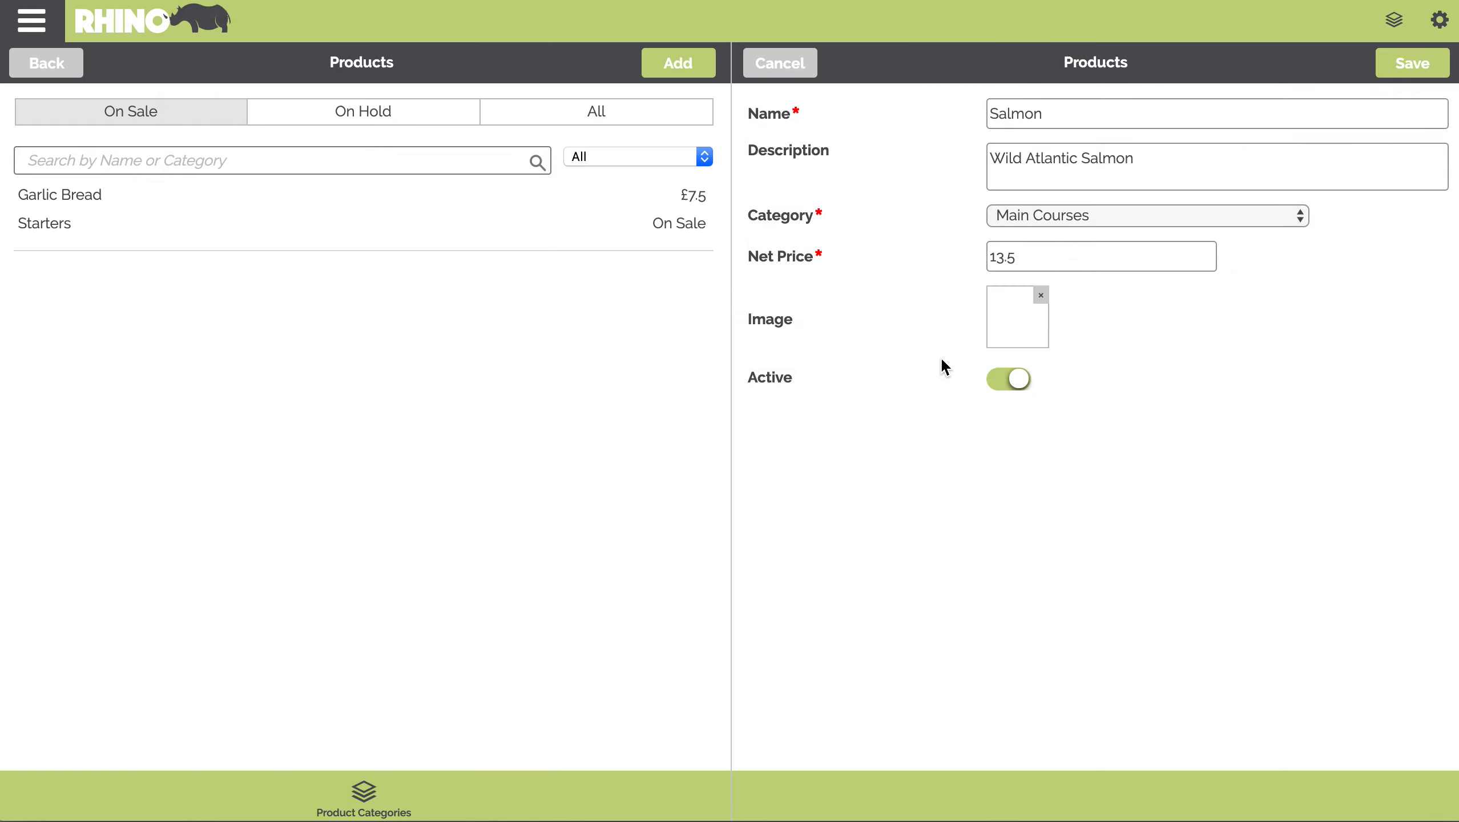
pyautogui.click(1407, 64)
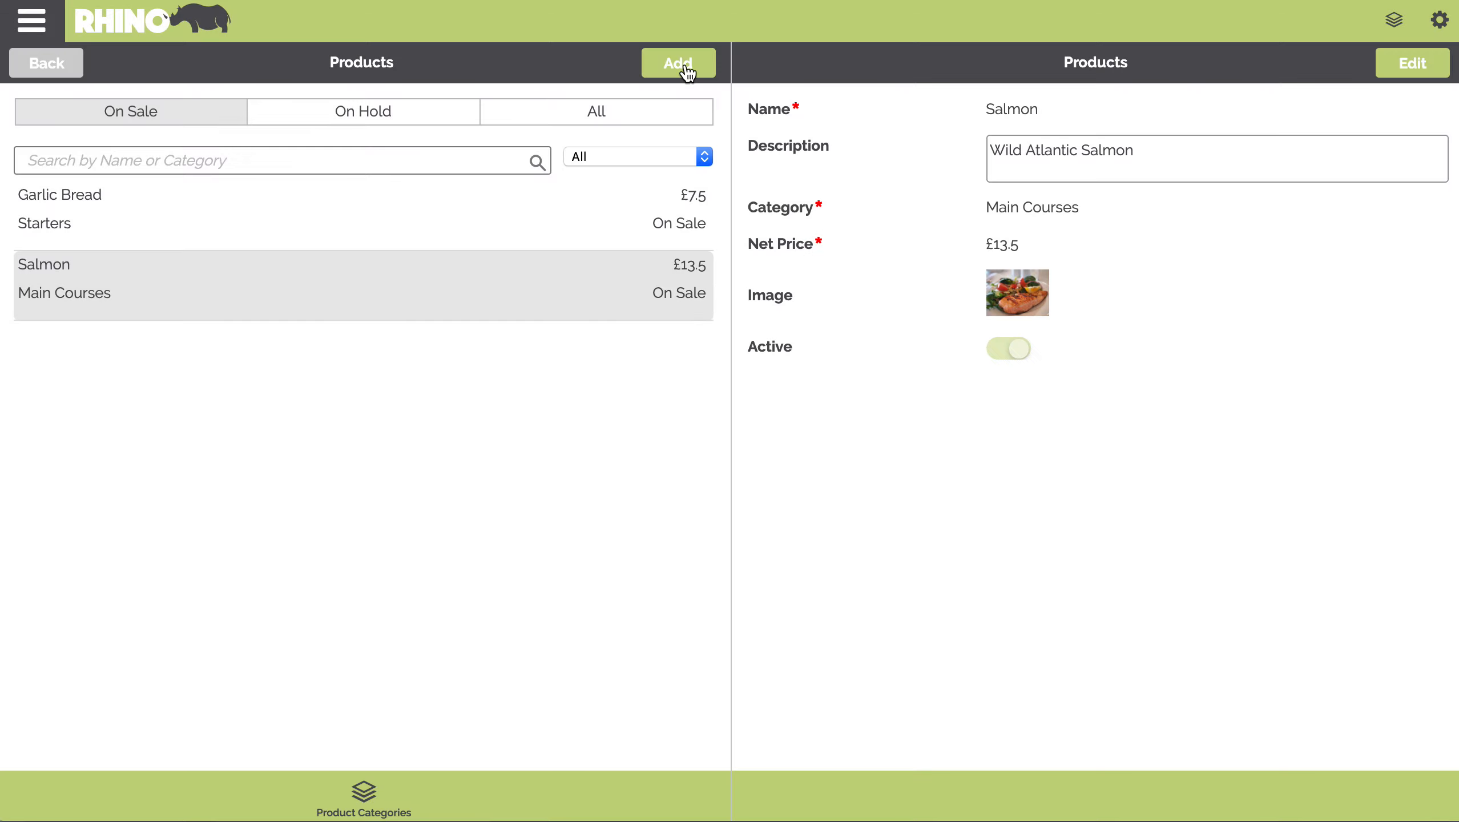
# Start a new product named Chicken, described as "Chicken Dish with...", in the Main Courses category.
pyautogui.click(687, 72)
pyautogui.click(1040, 114)
pyautogui.write('Chi')
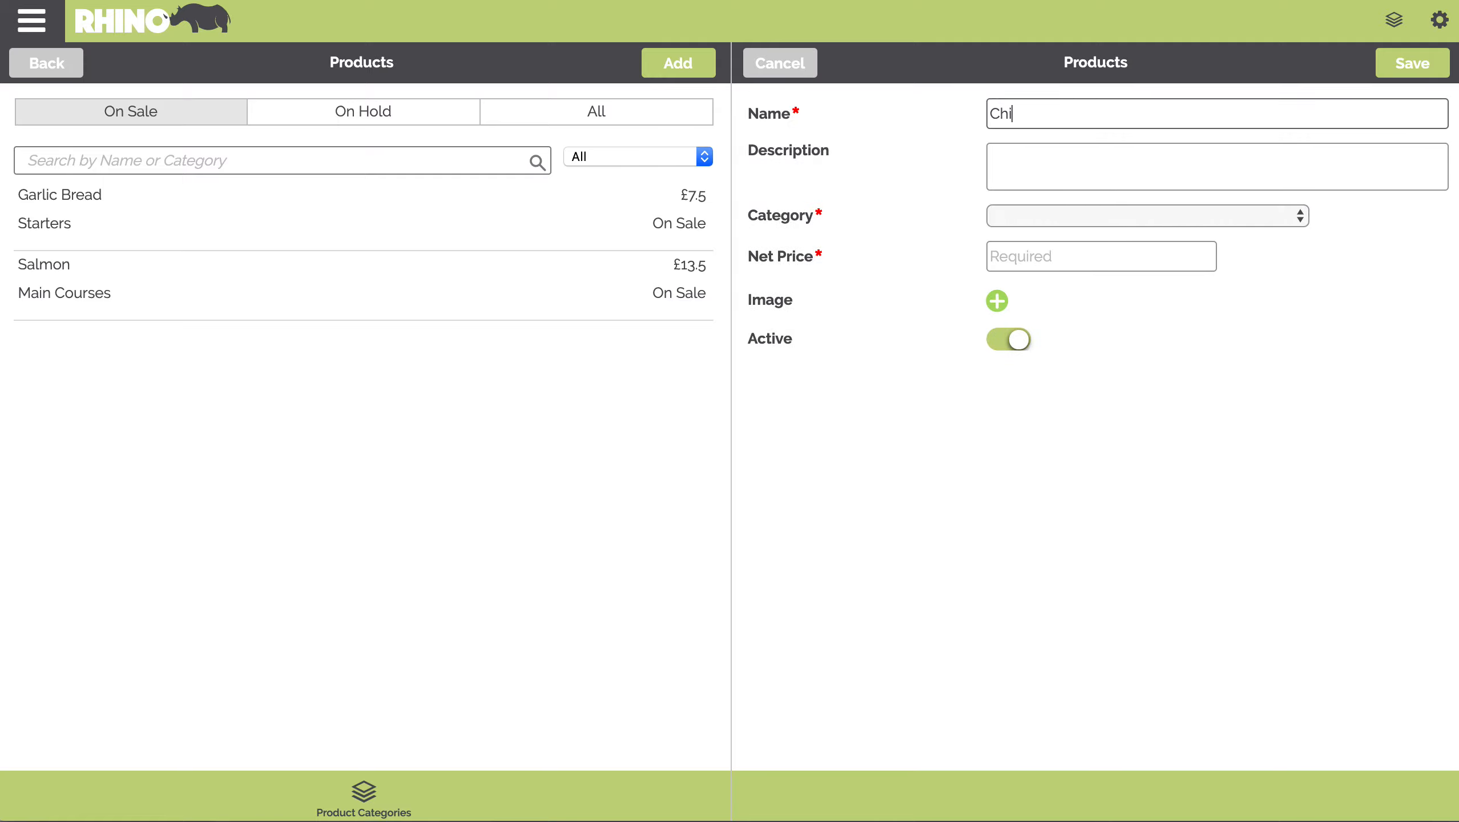
pyautogui.write('cken')
pyautogui.press('Tab')
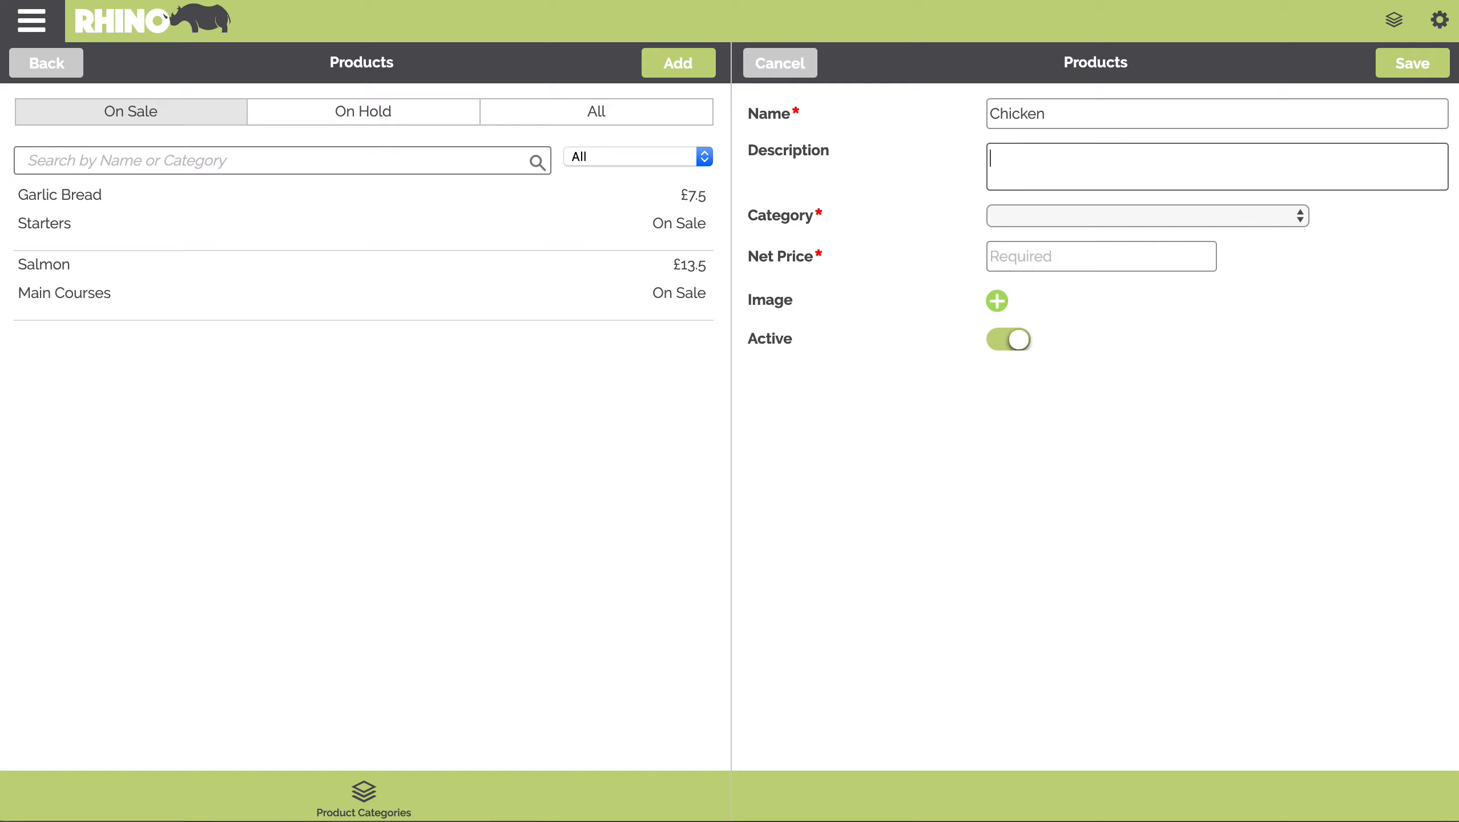
pyautogui.write('Chicken Dish with...')
pyautogui.click(1046, 217)
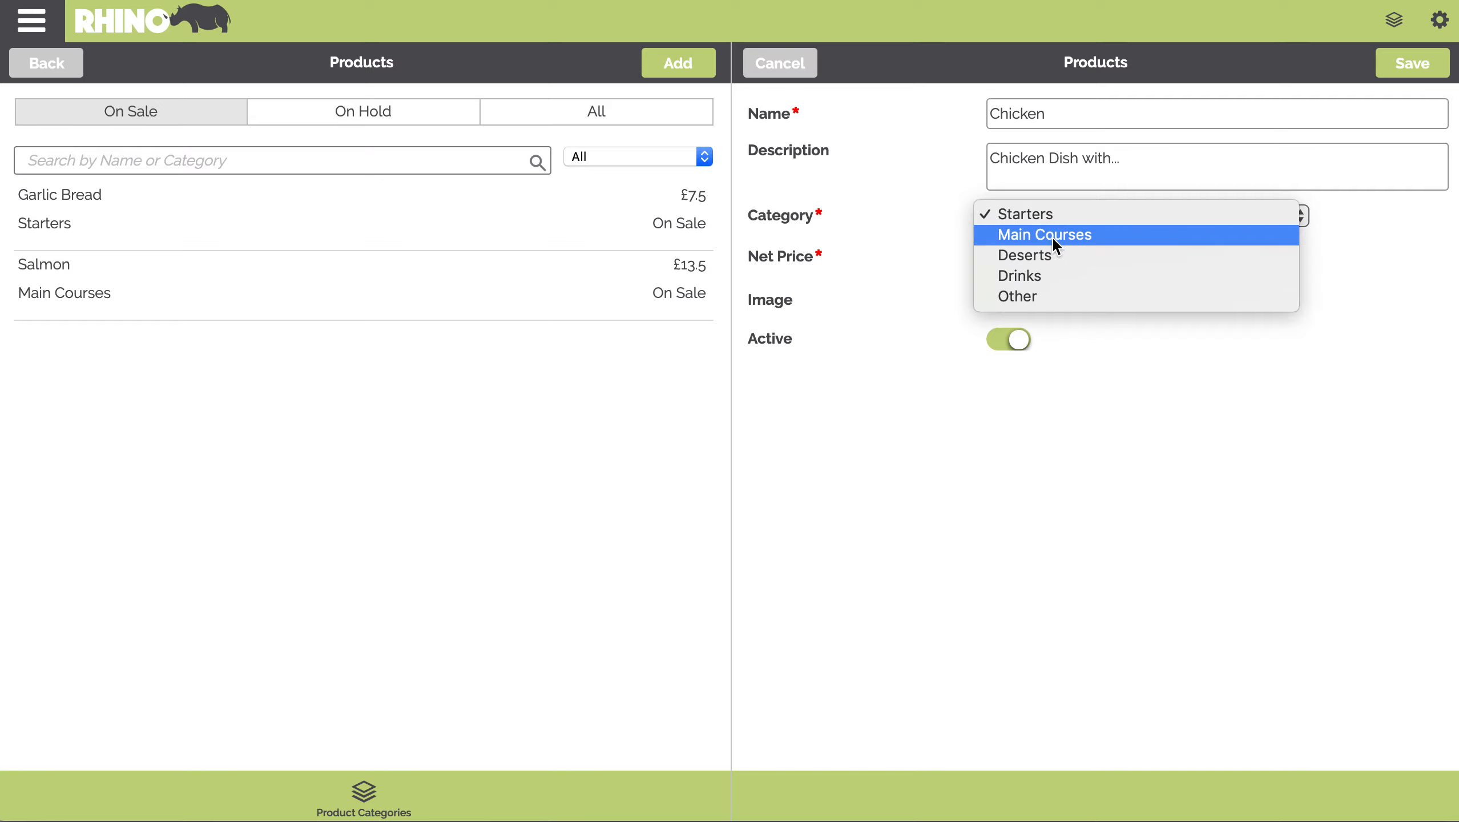
pyautogui.click(1051, 236)
# Set the Chicken net price to 12.5, attach ChickenDish.jpg as its image and save the product.
pyautogui.click(1051, 255)
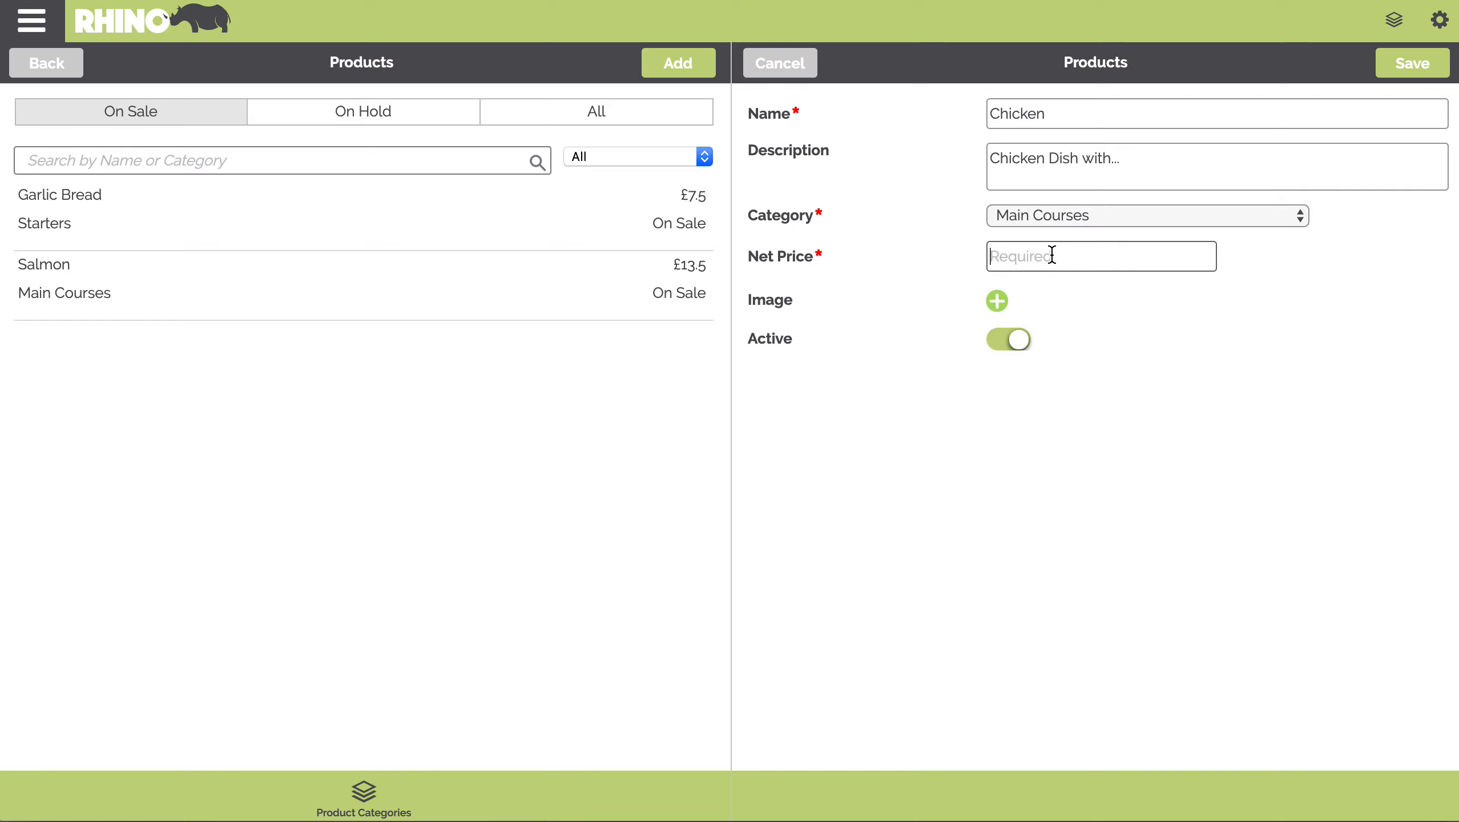
pyautogui.write('12.50')
pyautogui.click(1102, 306)
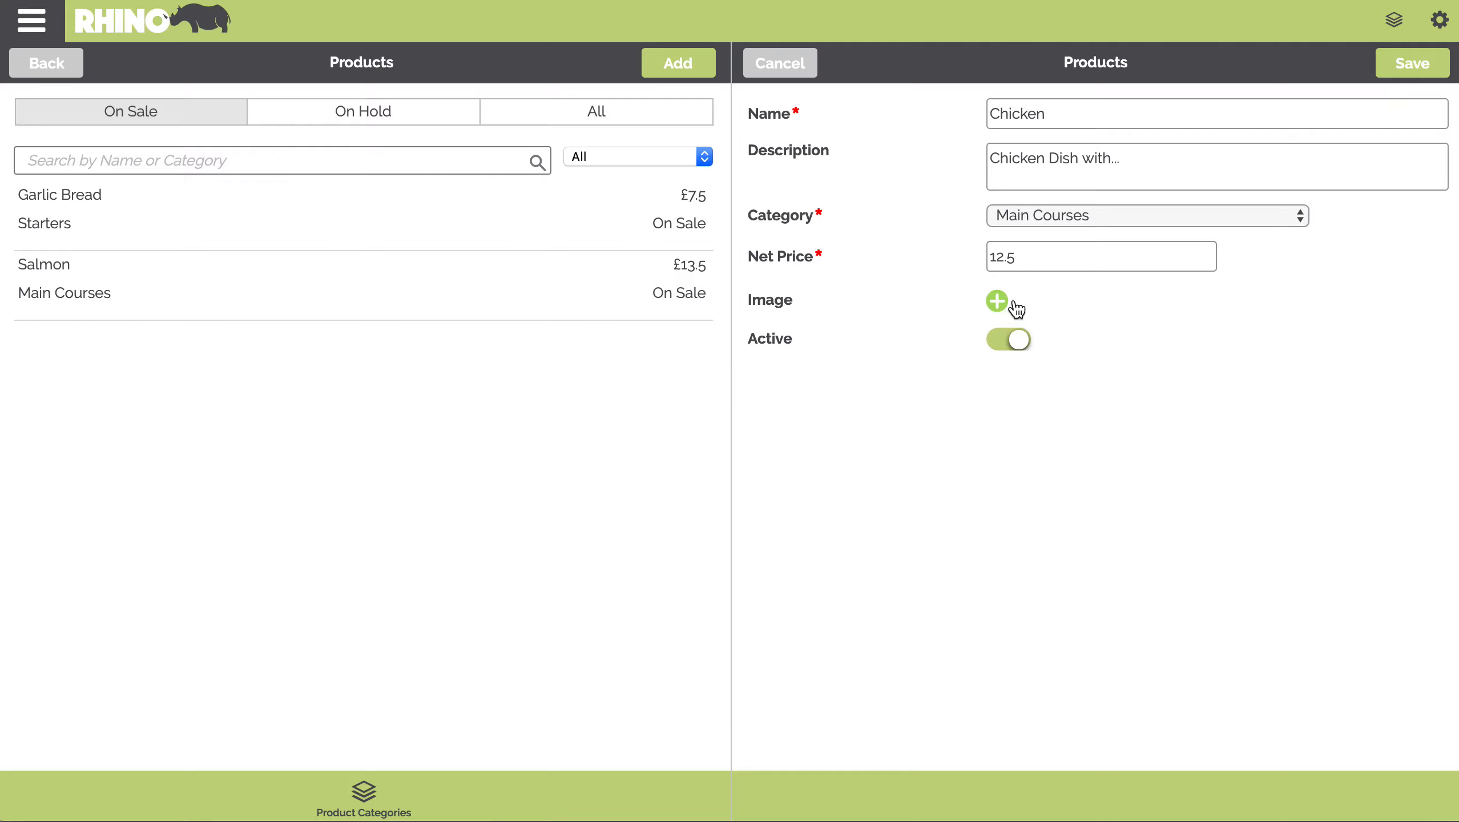
pyautogui.click(998, 300)
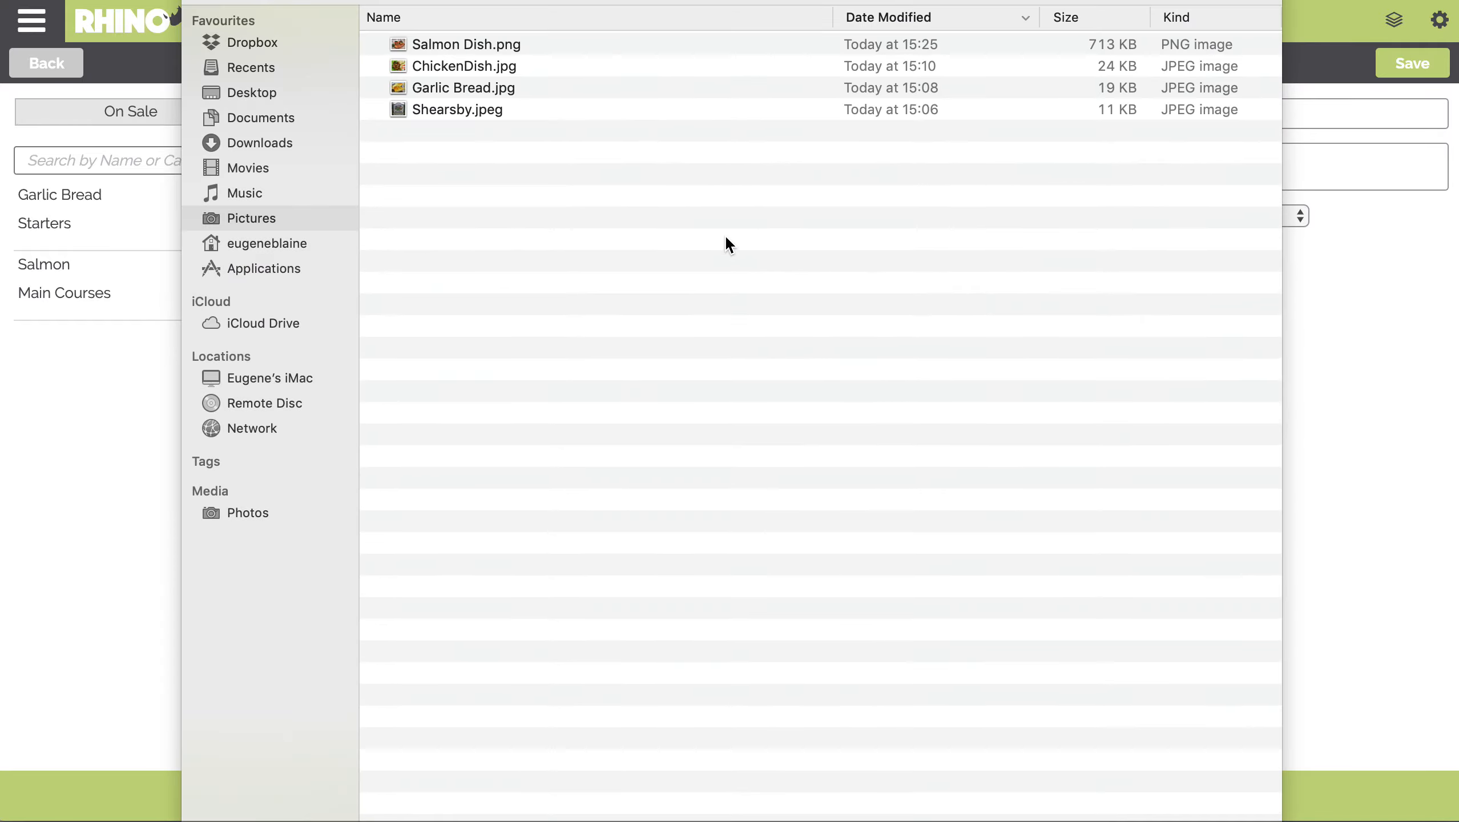
pyautogui.doubleClick(469, 66)
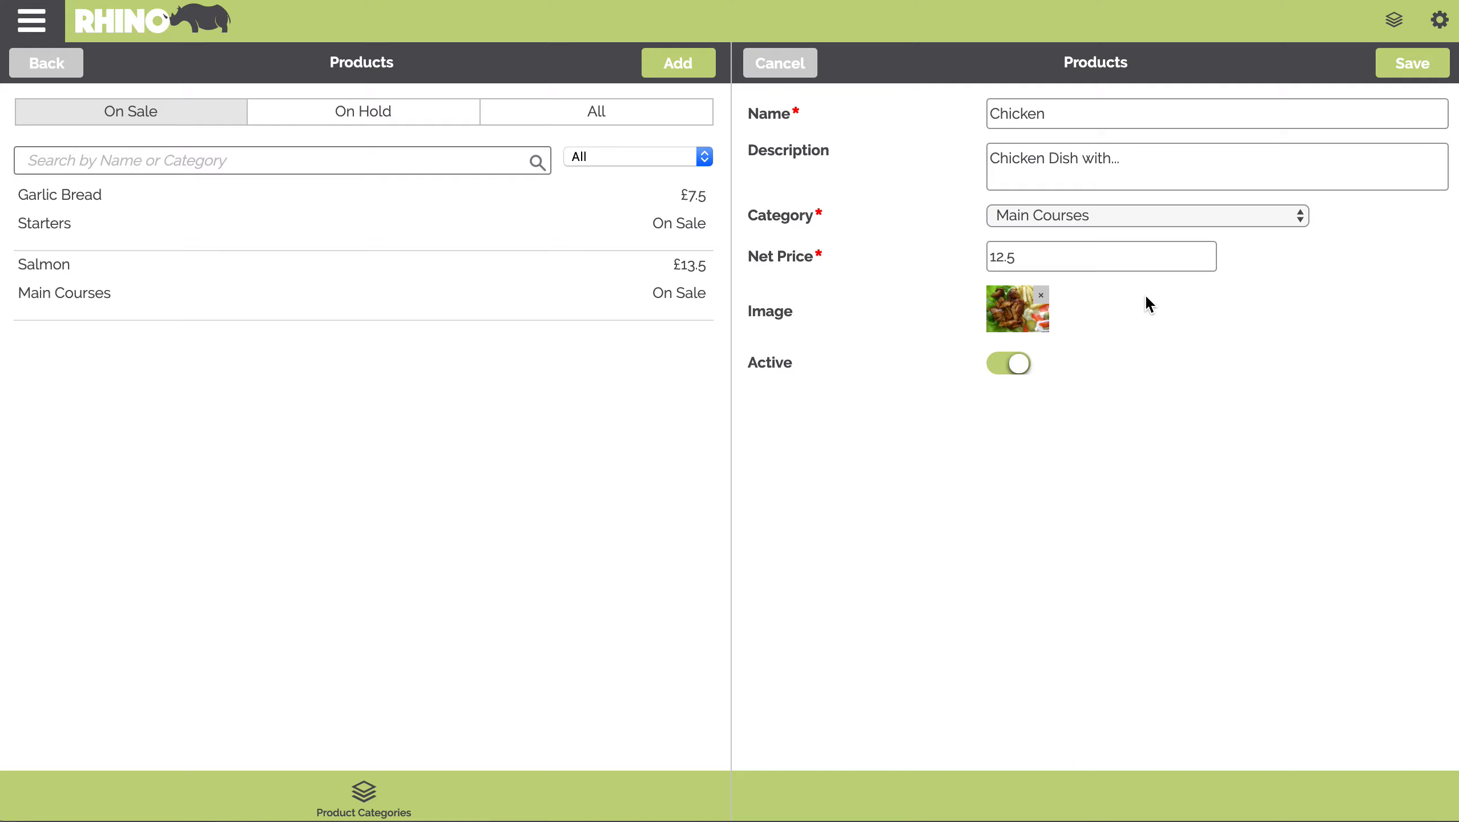
pyautogui.click(1413, 64)
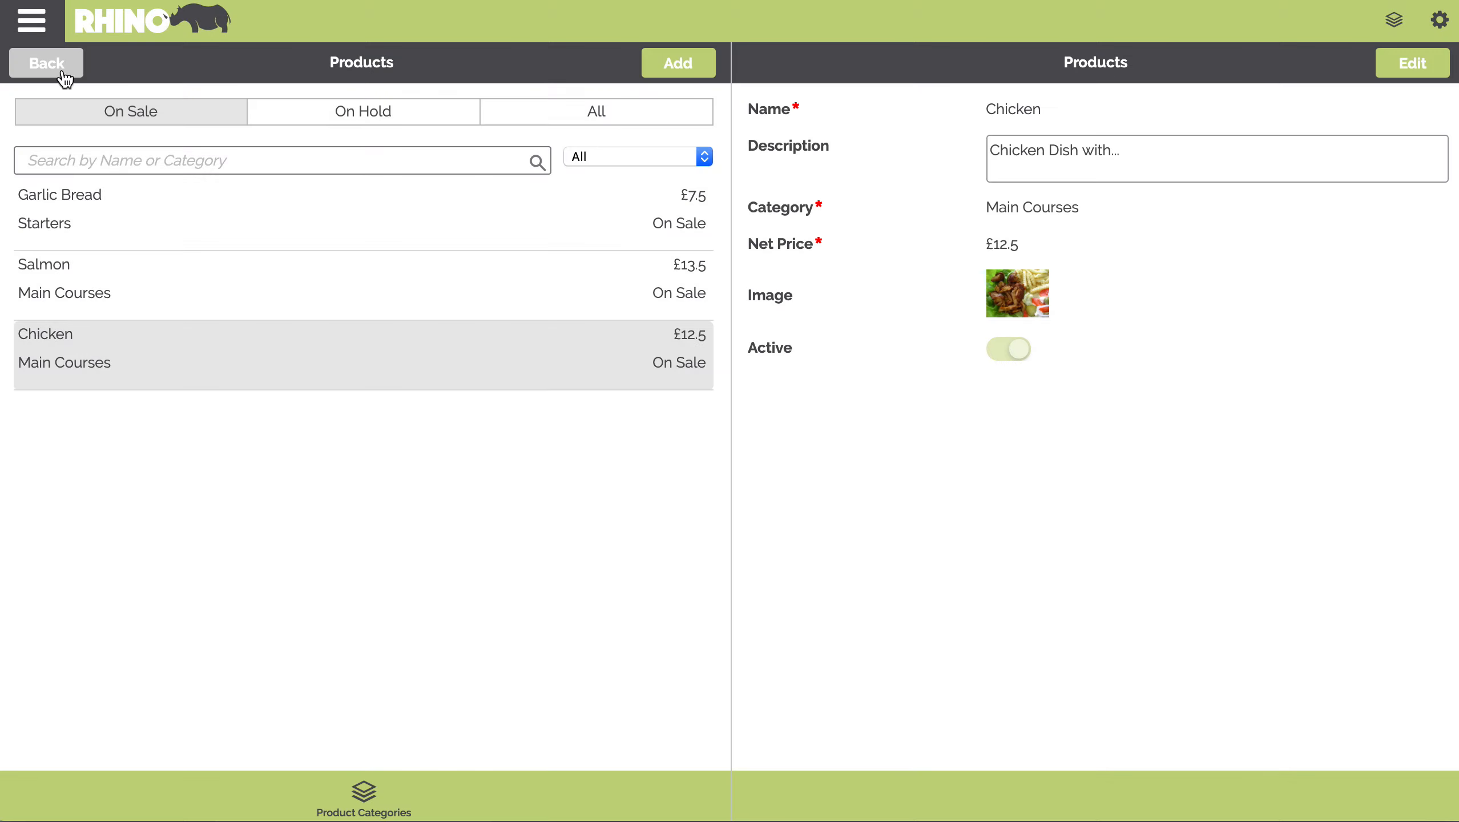
# Leave the products for the collection time slots, start their setup and apply the changes to Monday.
pyautogui.click(63, 75)
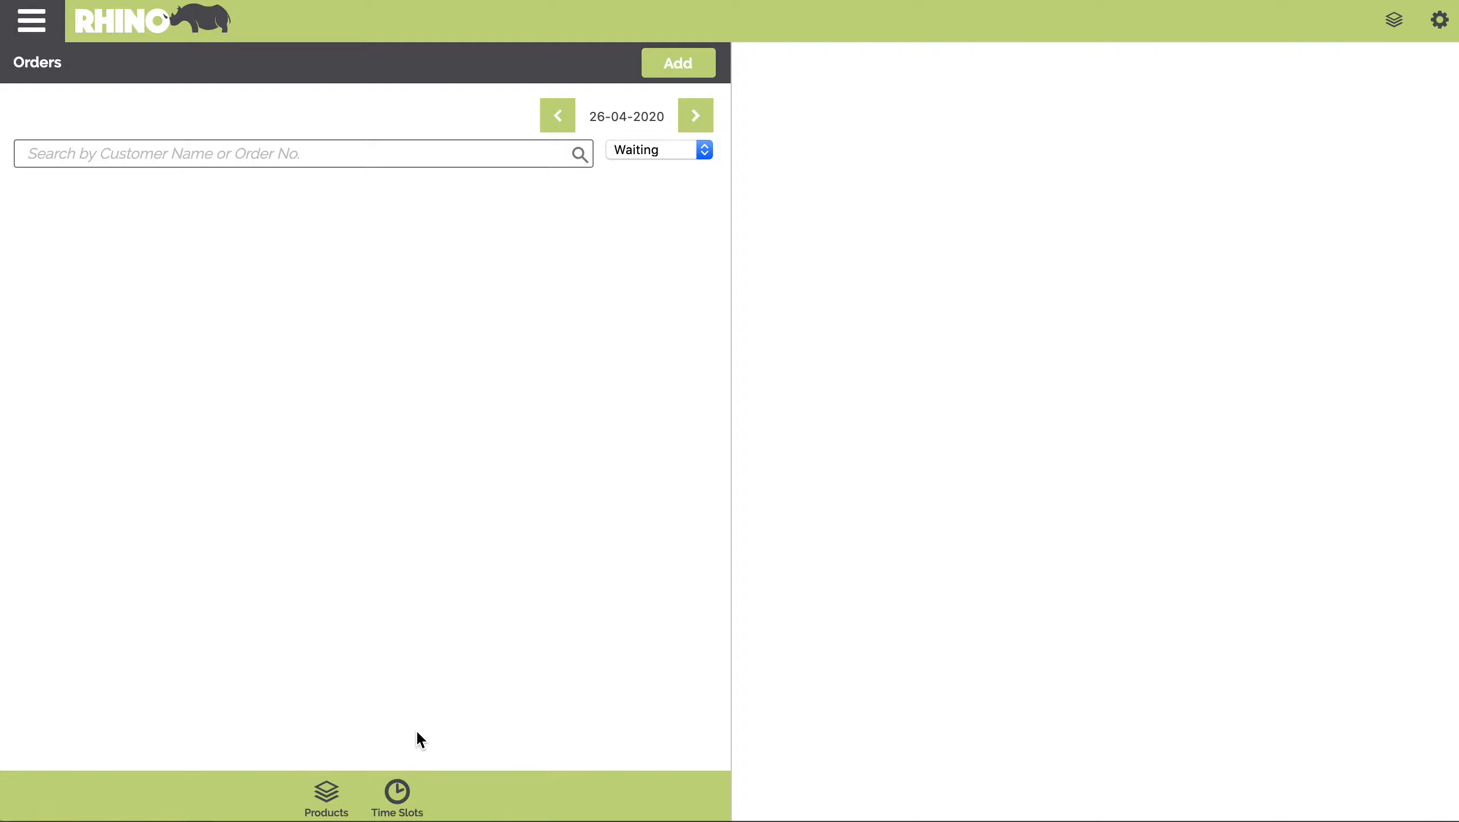
pyautogui.click(396, 794)
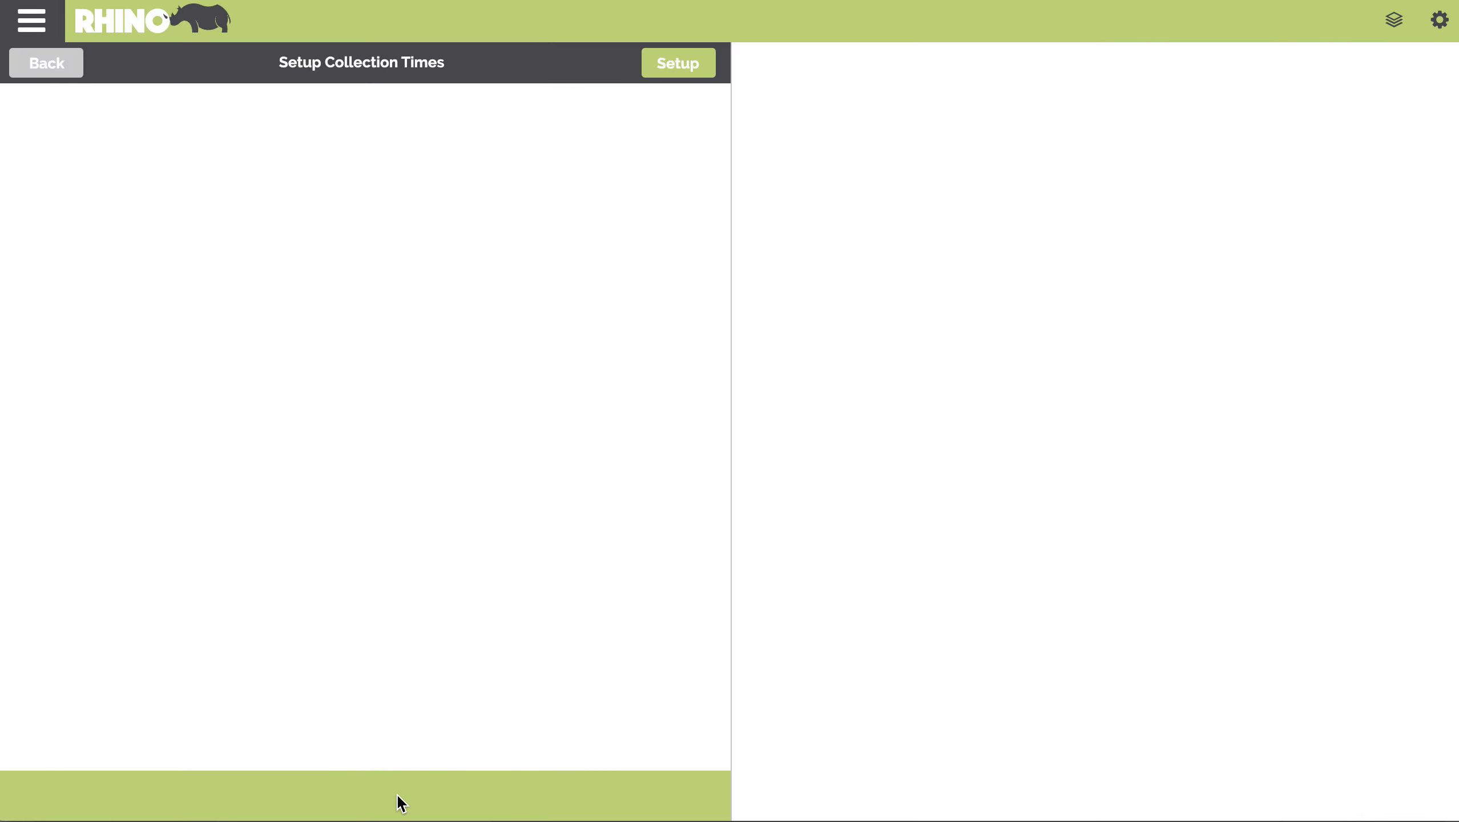
pyautogui.click(681, 78)
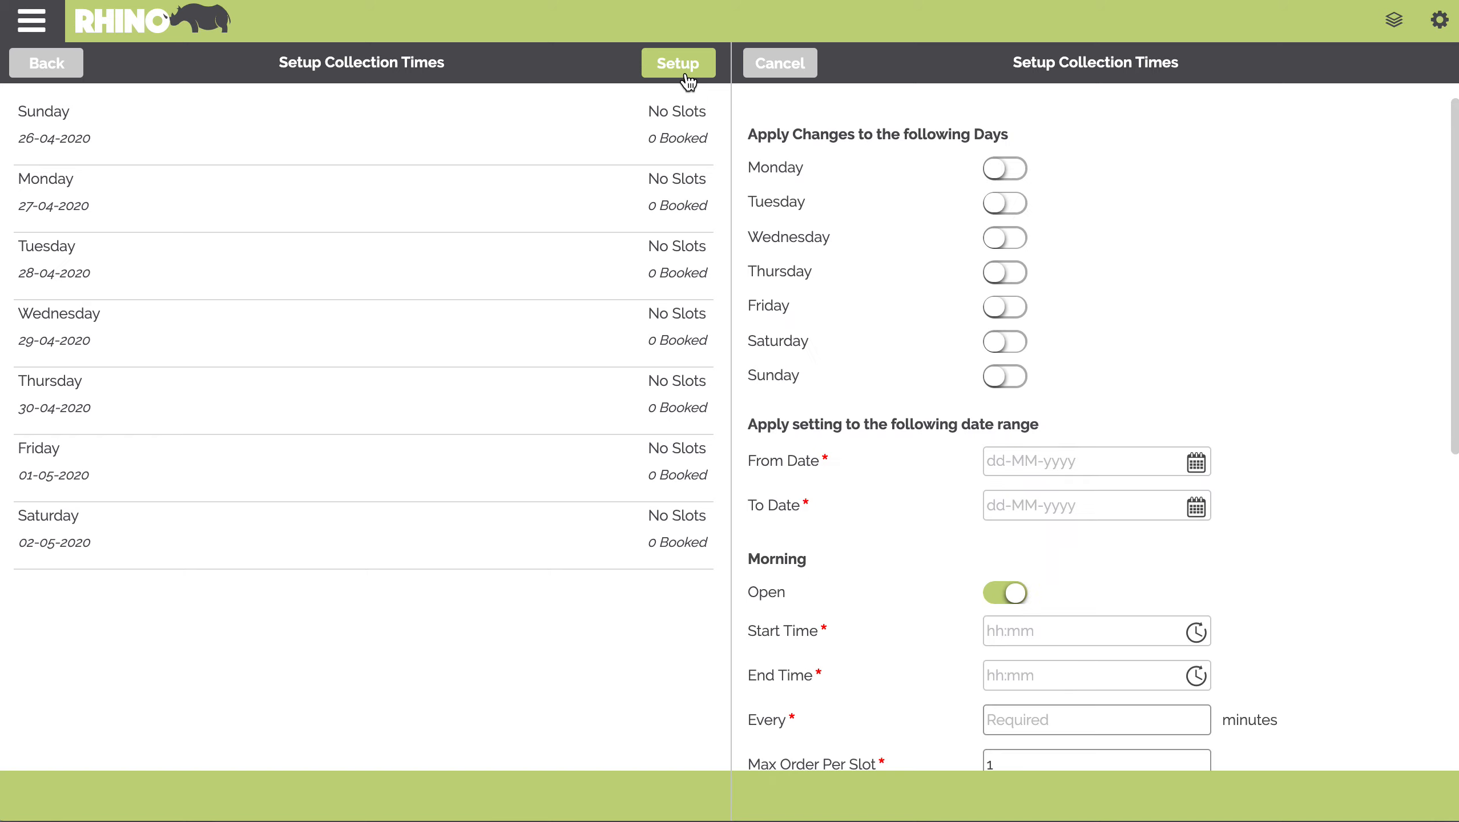
pyautogui.click(1027, 176)
# Set the collection time date range from 26-04-2020 to 31-05-2020.
pyautogui.click(1196, 464)
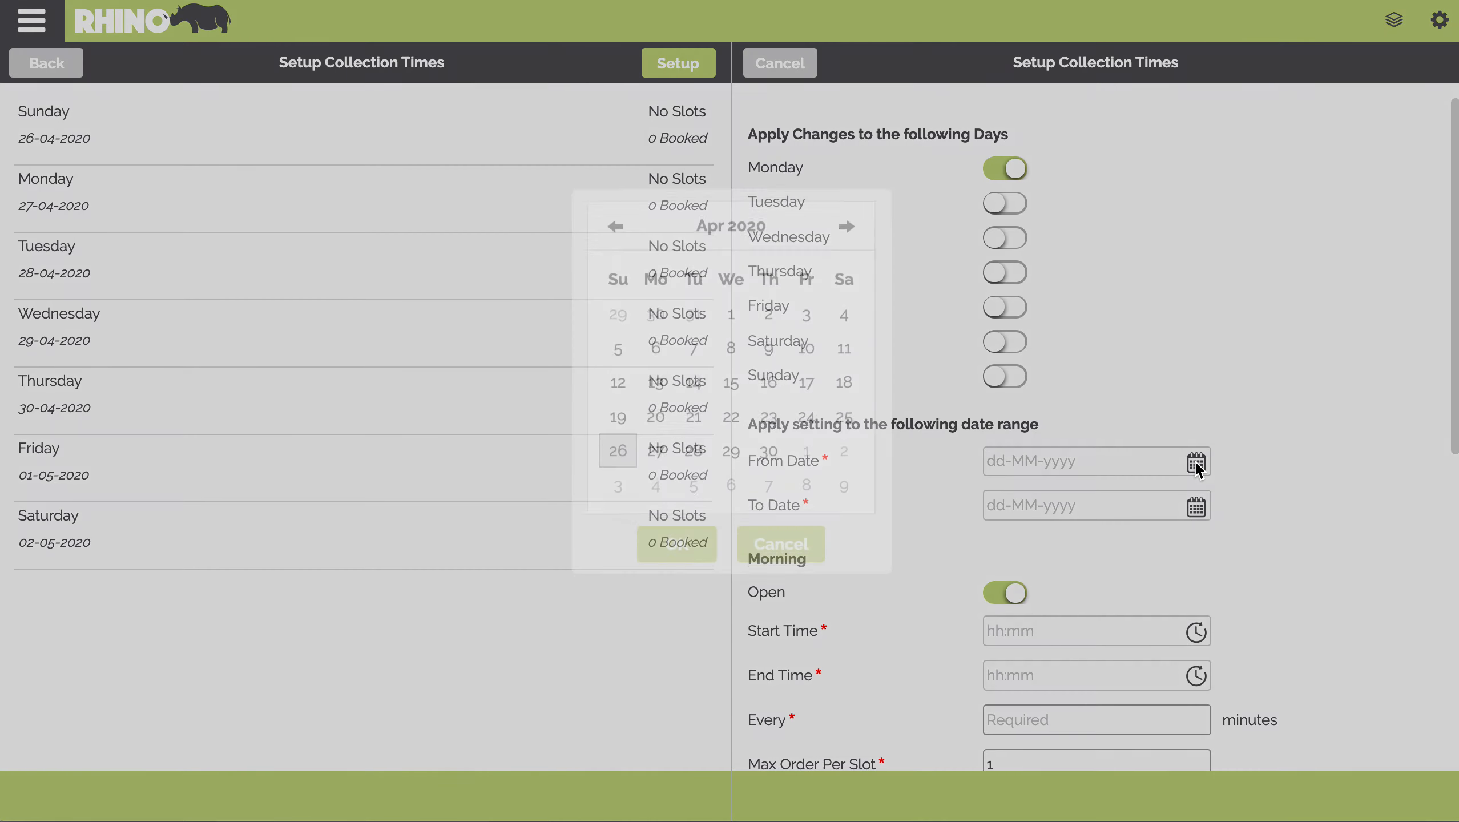
pyautogui.click(618, 479)
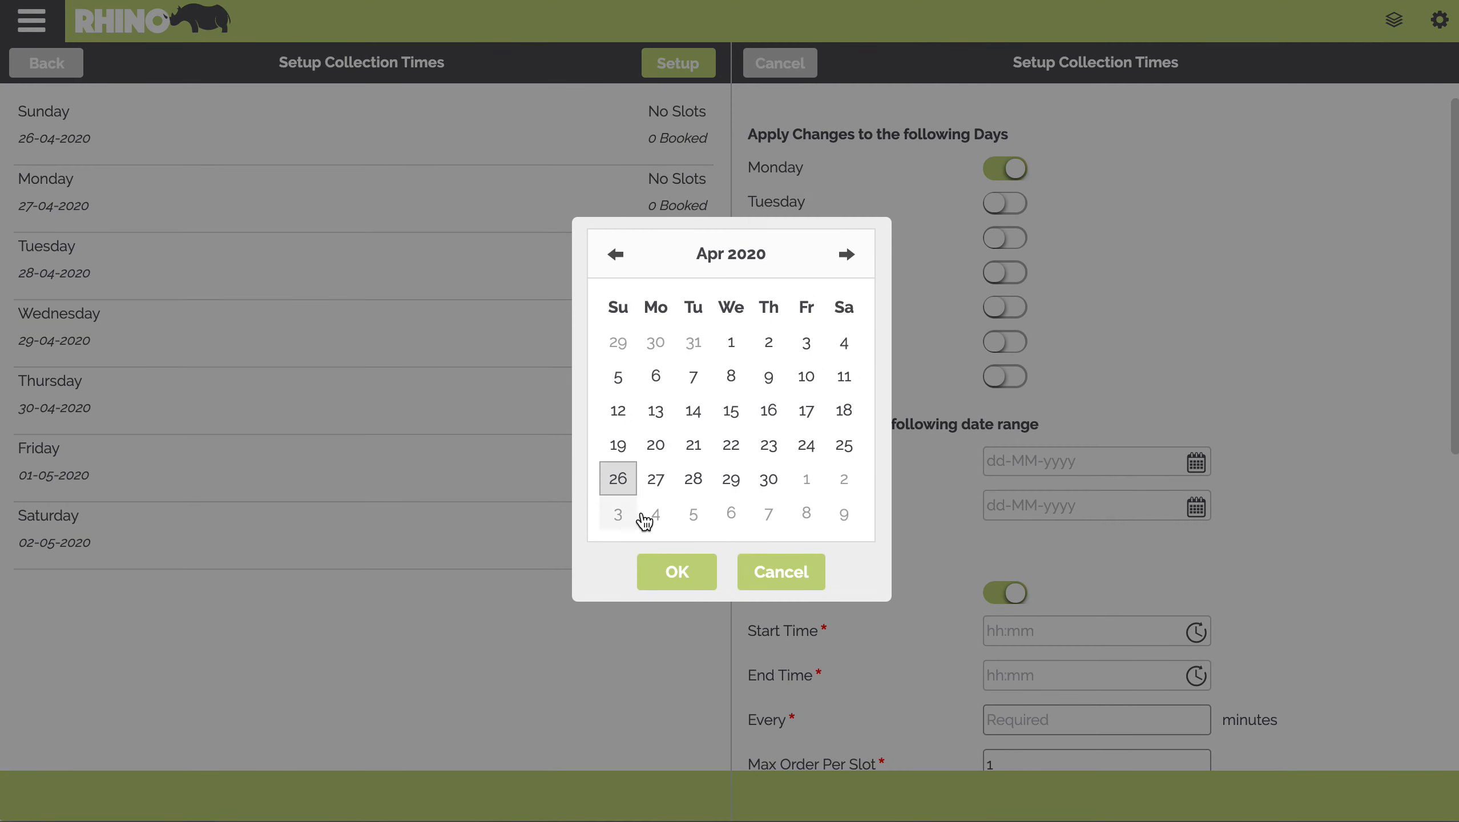
pyautogui.click(673, 571)
pyautogui.click(1191, 509)
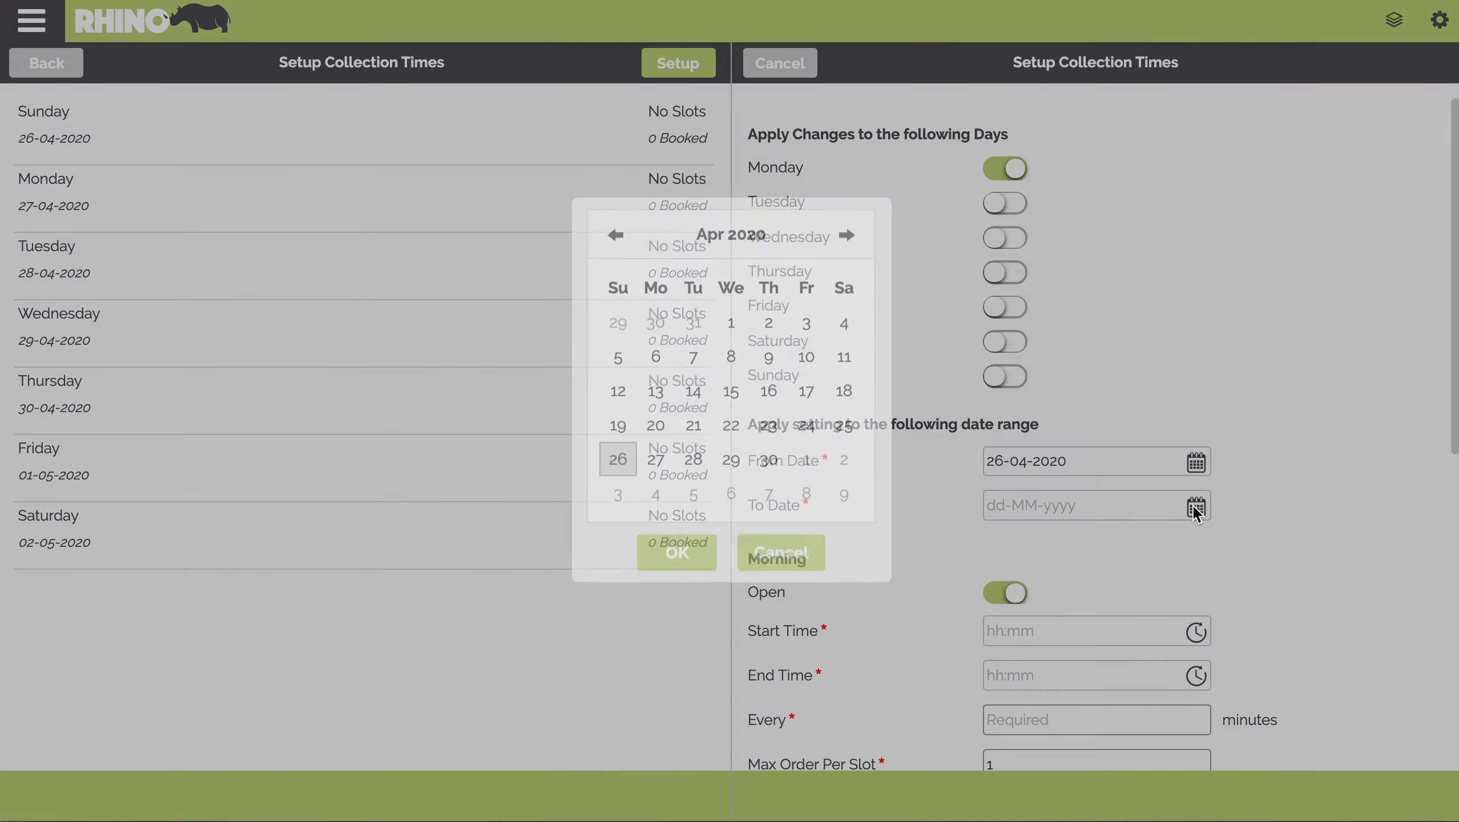
pyautogui.click(846, 262)
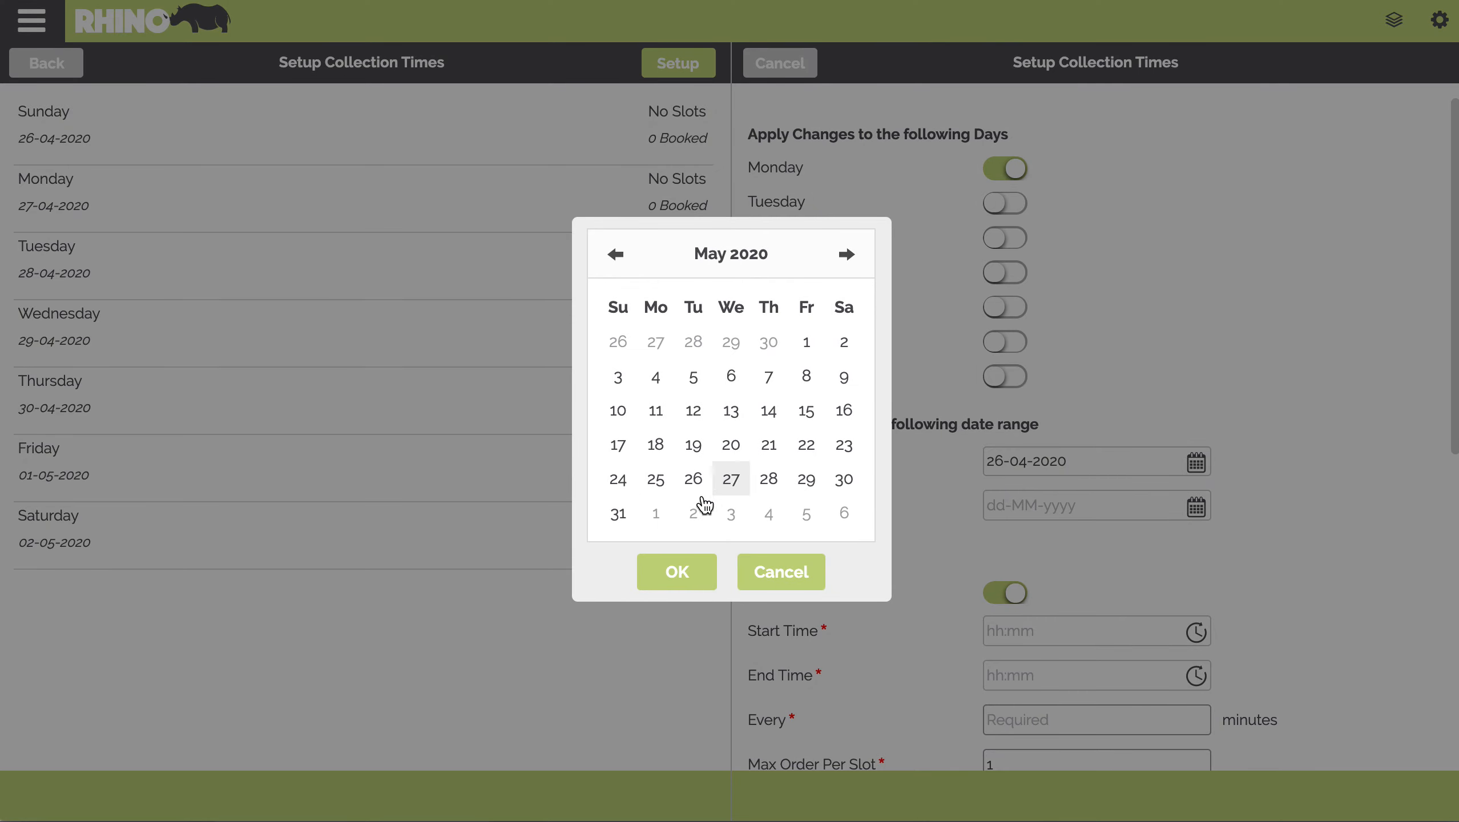
pyautogui.click(617, 512)
pyautogui.click(690, 571)
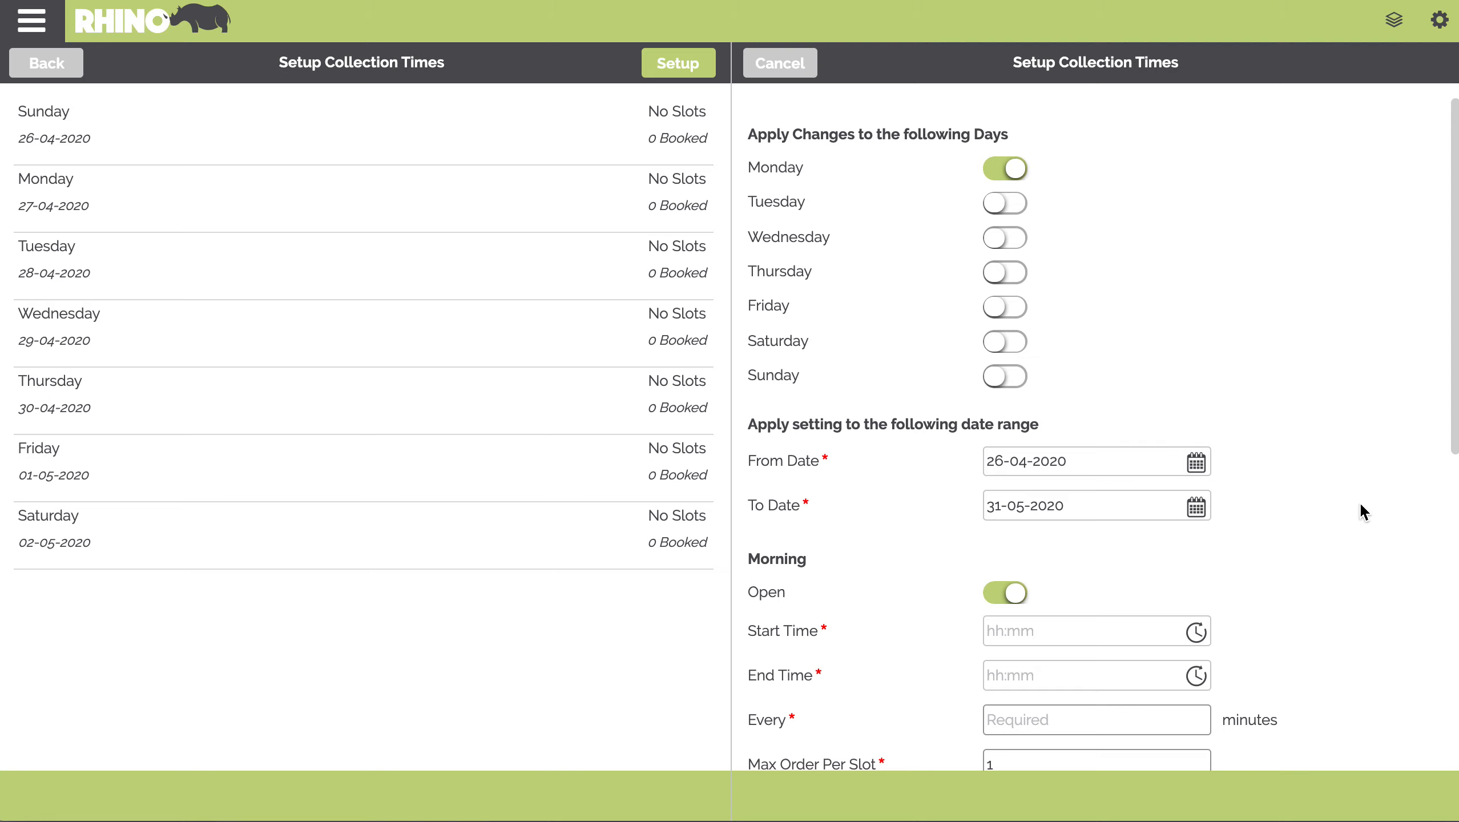
# Turn off the Morning and Noon opening periods in the collection times setup.
pyautogui.scroll(-6, 1317, 469)
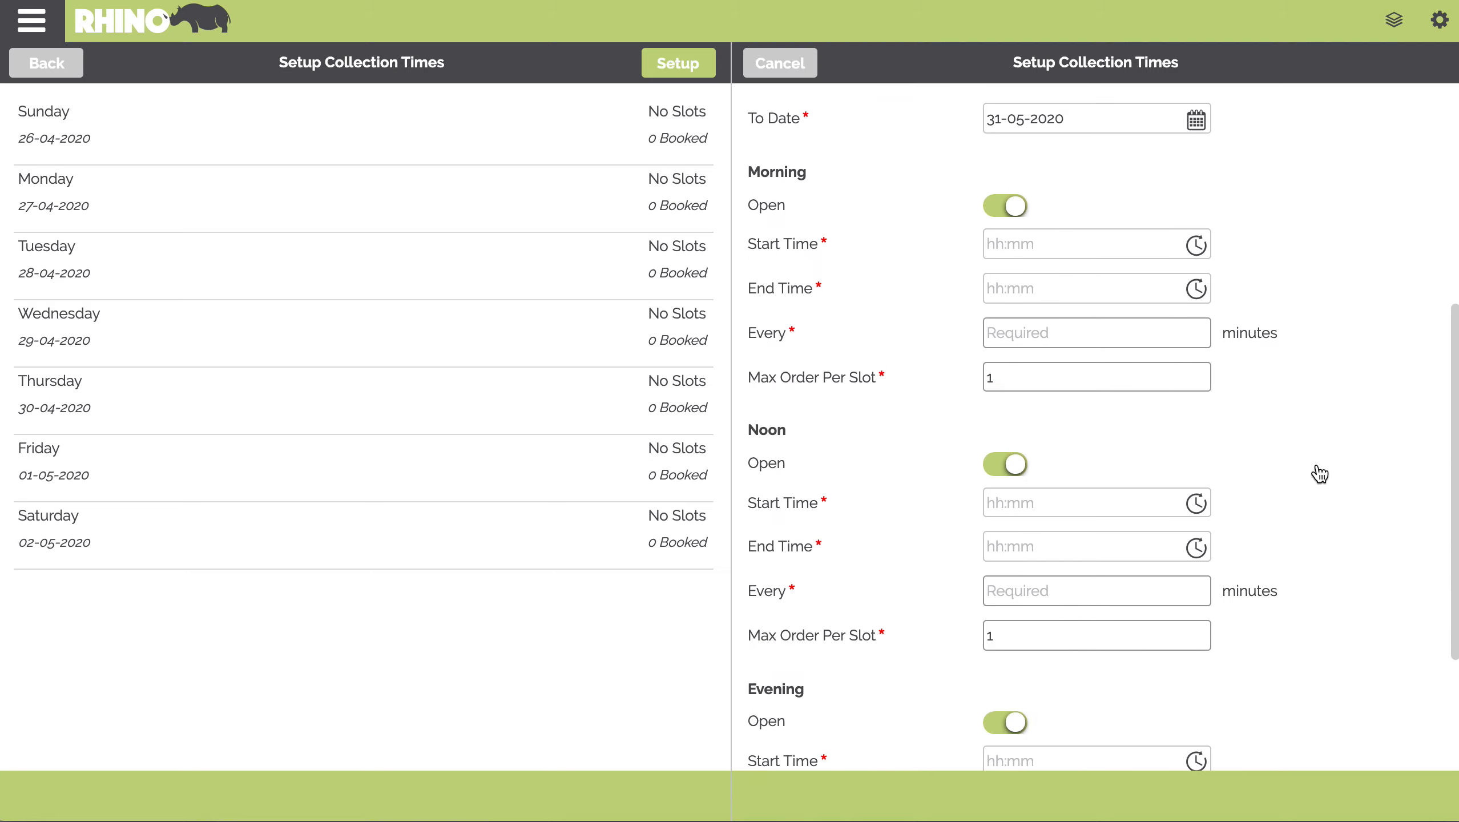
pyautogui.click(1004, 206)
pyautogui.click(1004, 291)
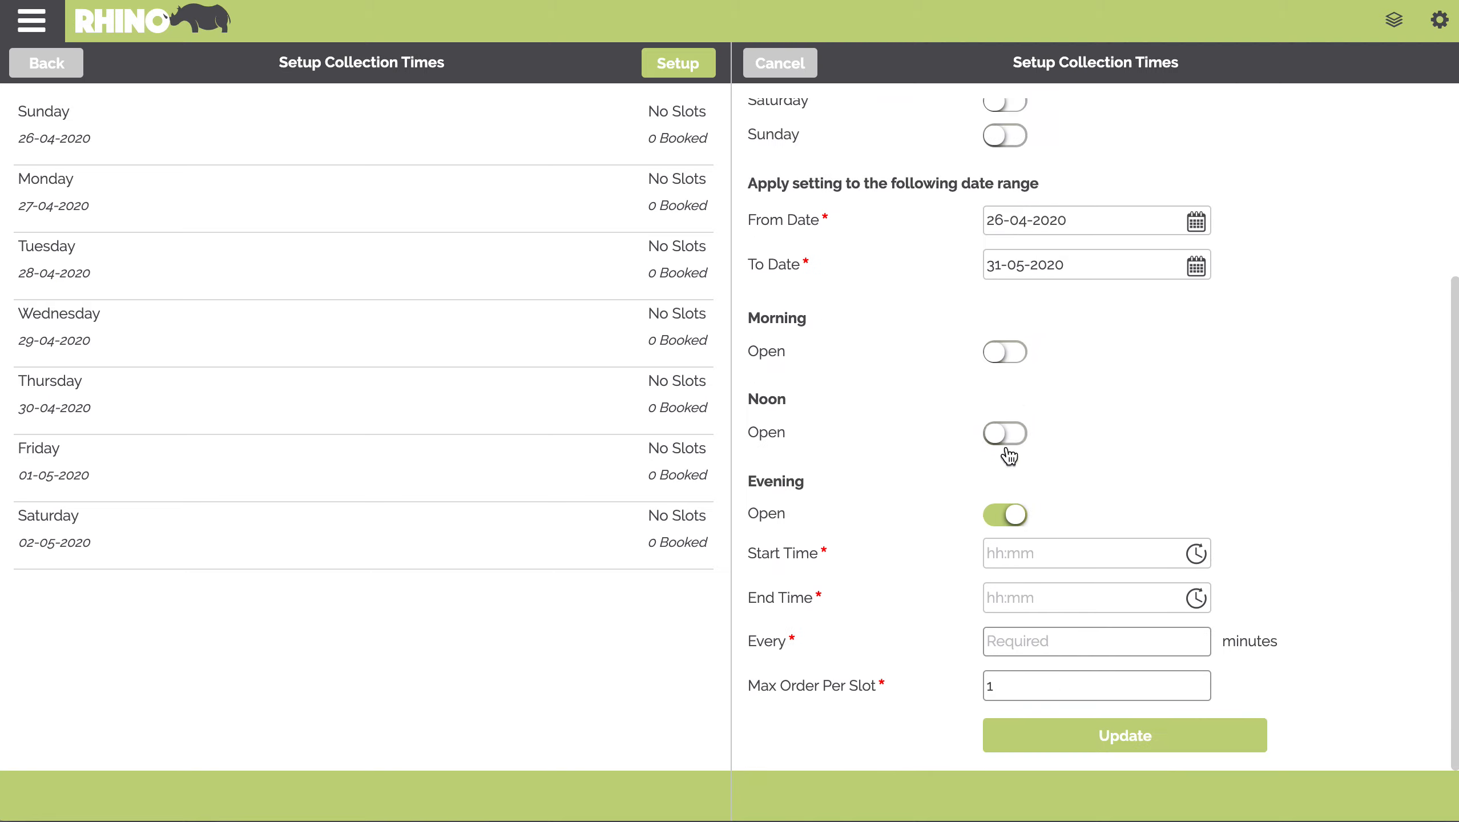
# Turn off the Evening opening period for Monday and update the collection times setup.
pyautogui.click(1004, 512)
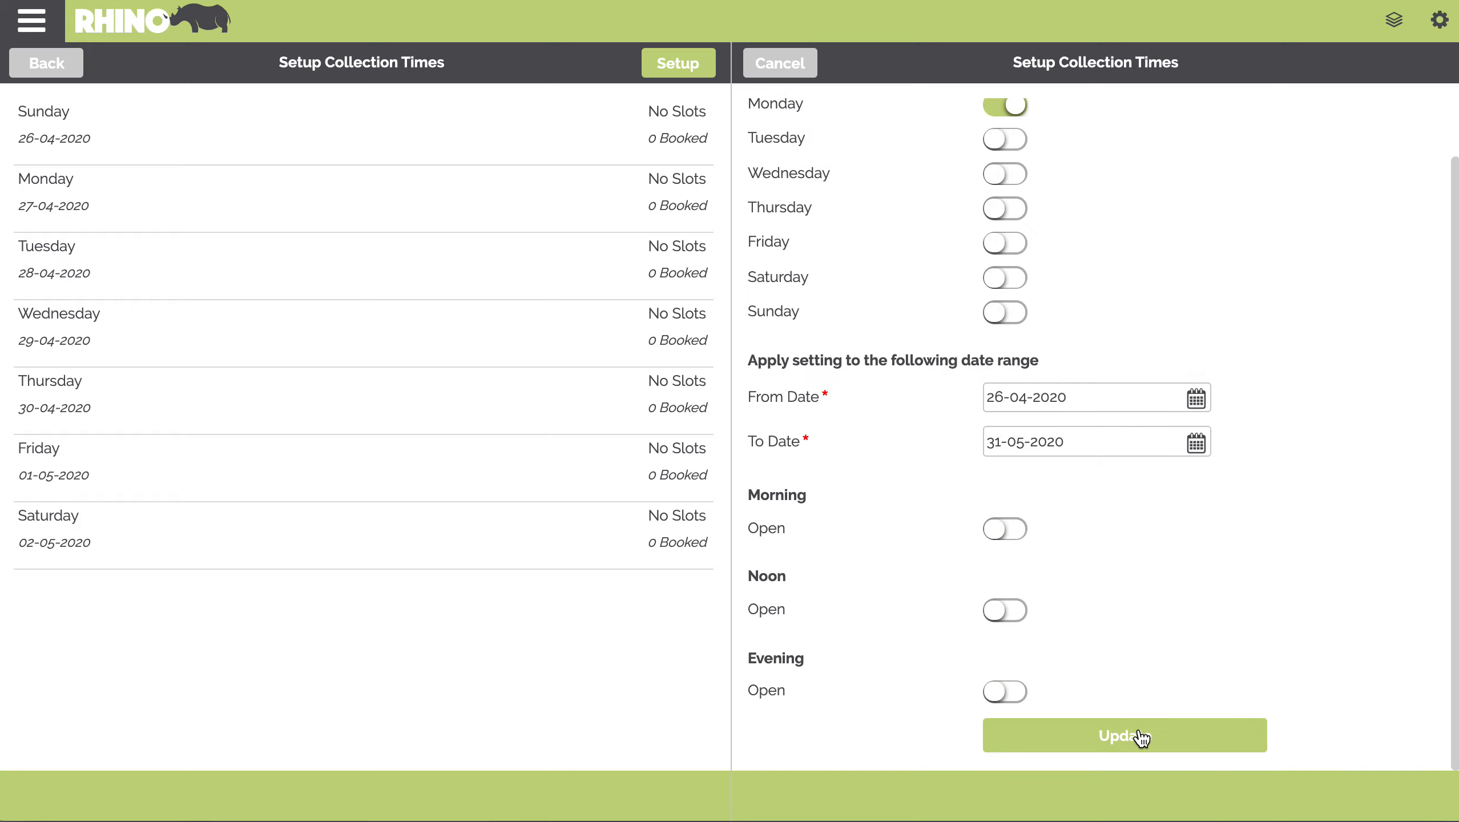
pyautogui.click(1141, 737)
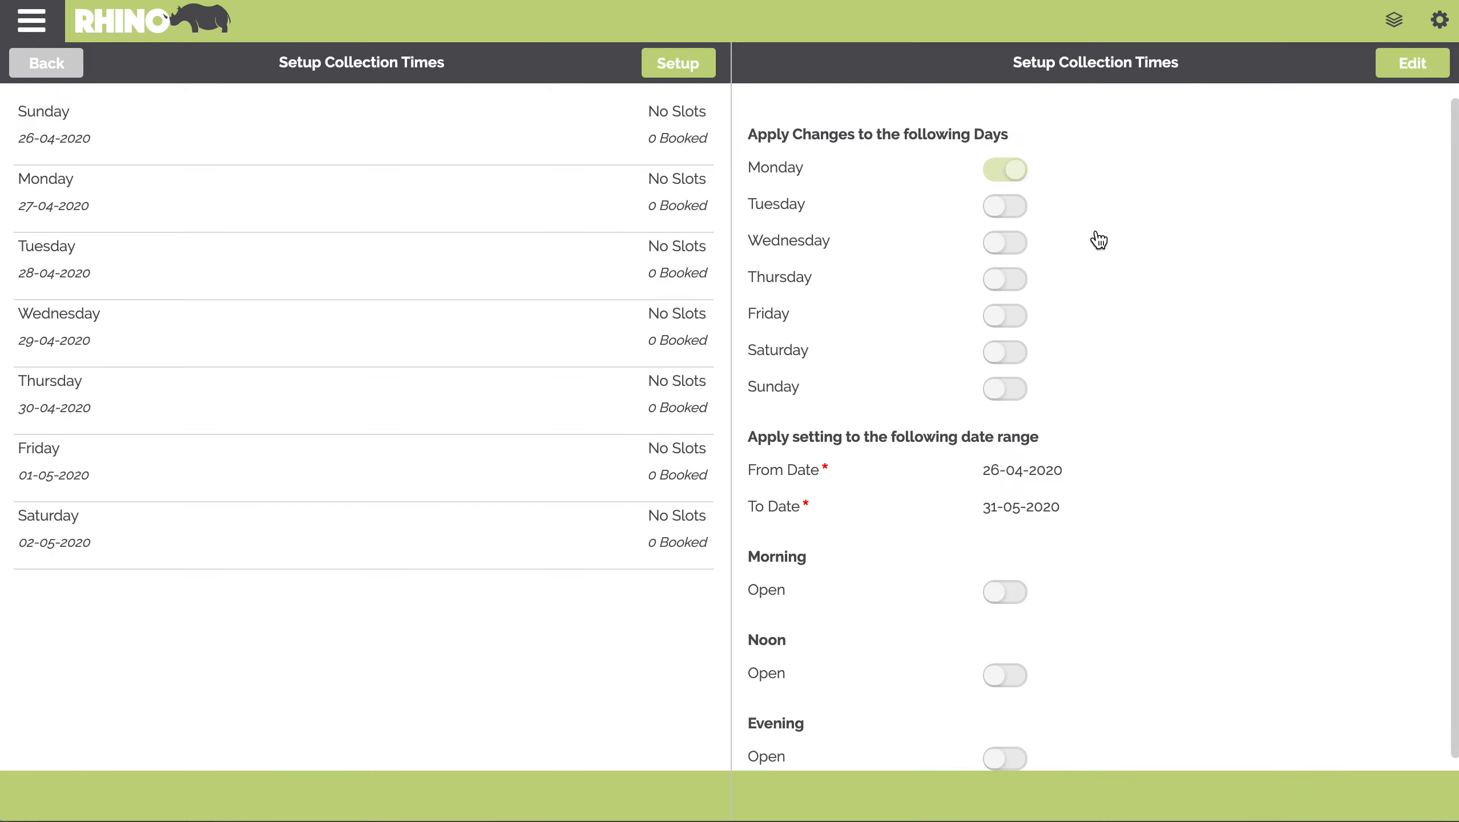
# Reopen the collection times setup for editing and apply the changes to Tuesday through Sunday.
pyautogui.click(1415, 64)
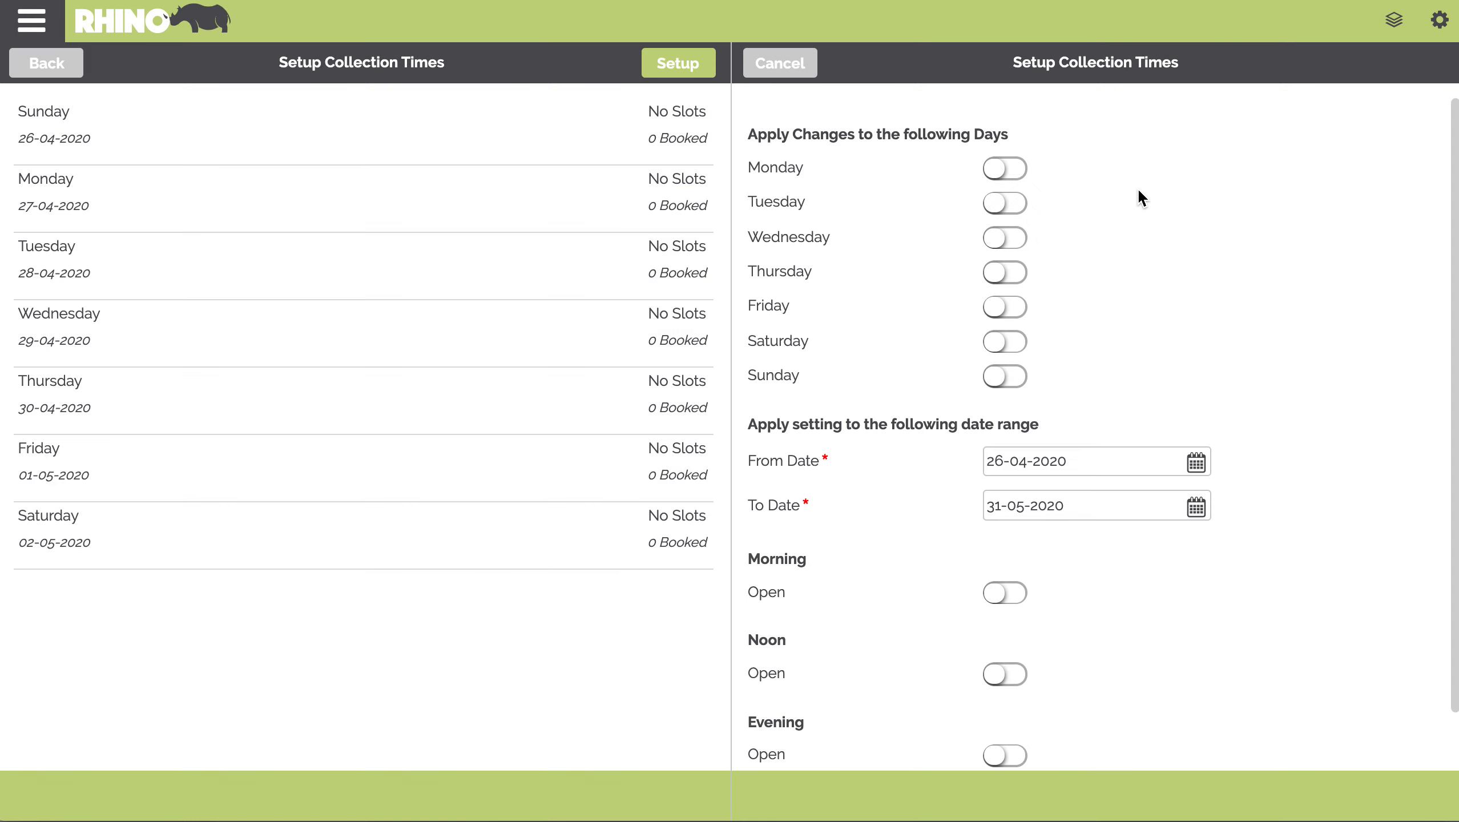
pyautogui.click(1015, 209)
pyautogui.click(1015, 242)
pyautogui.click(1017, 276)
pyautogui.click(1016, 346)
pyautogui.click(1016, 381)
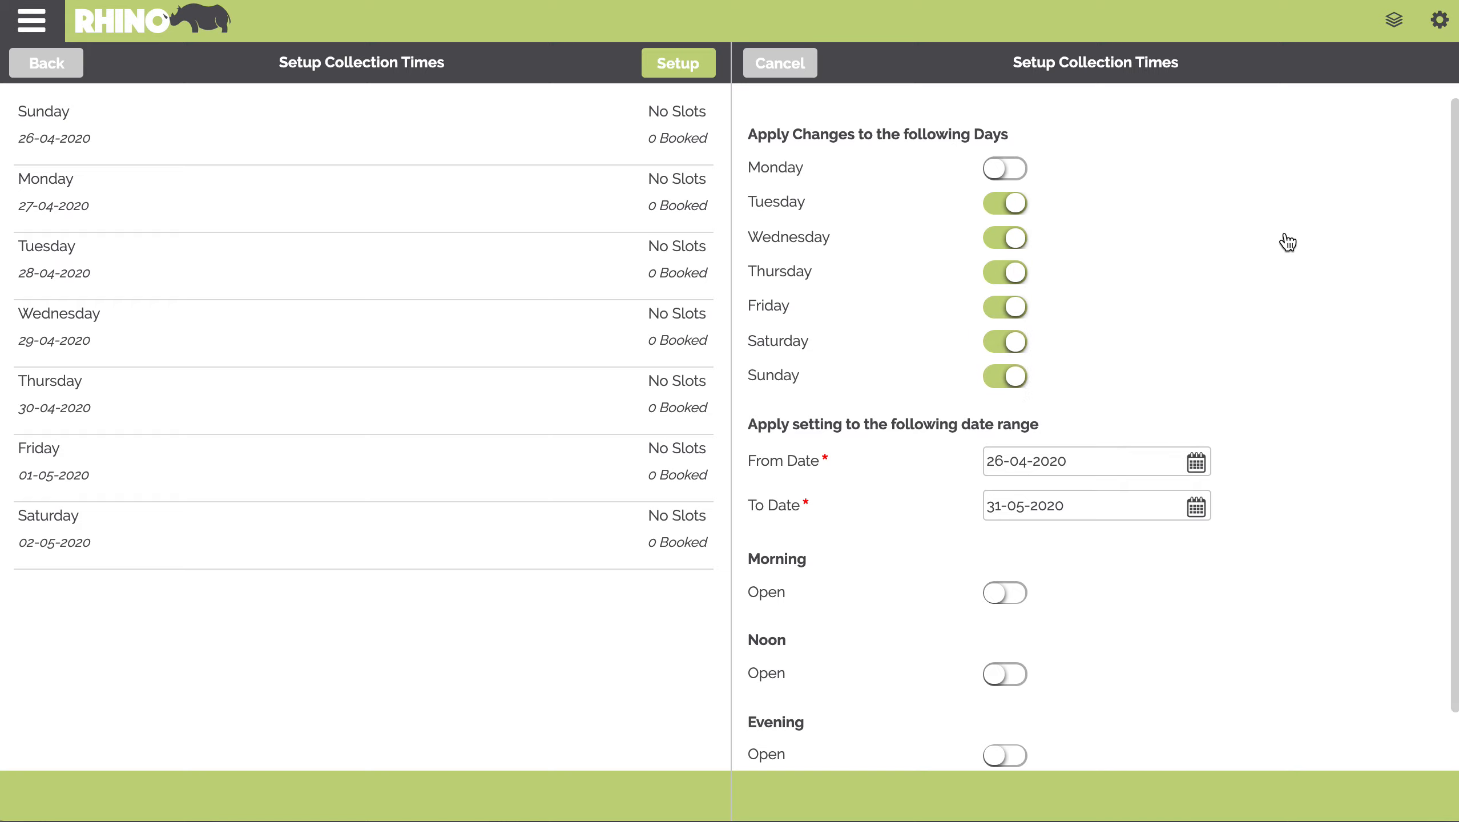
# Turn on the Evening opening period with a start time of 18:00 and an end time of 21:00.
pyautogui.scroll(-1, 1199, 342)
pyautogui.click(1011, 697)
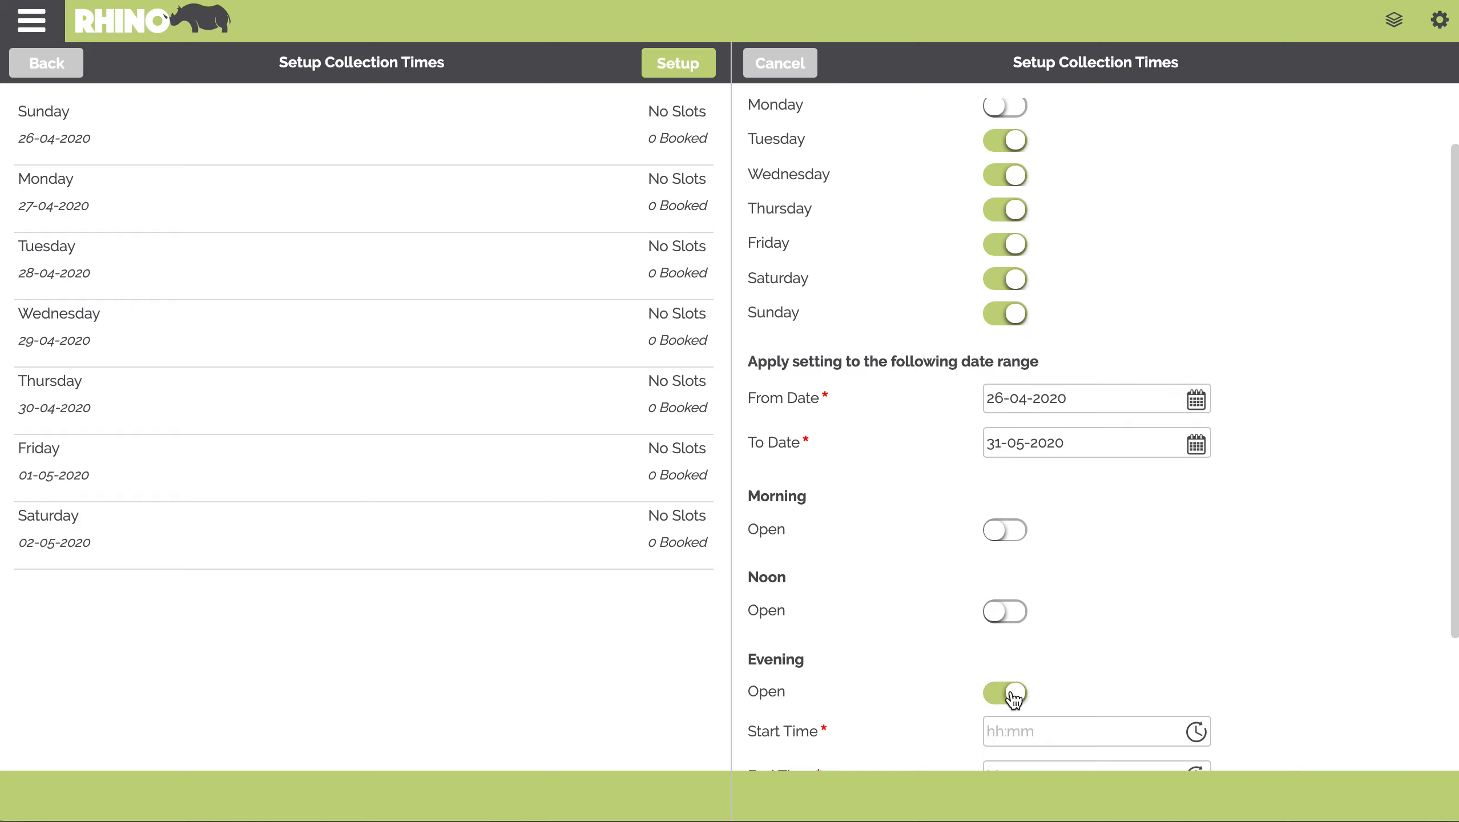
pyautogui.scroll(-3, 1089, 626)
pyautogui.click(1027, 559)
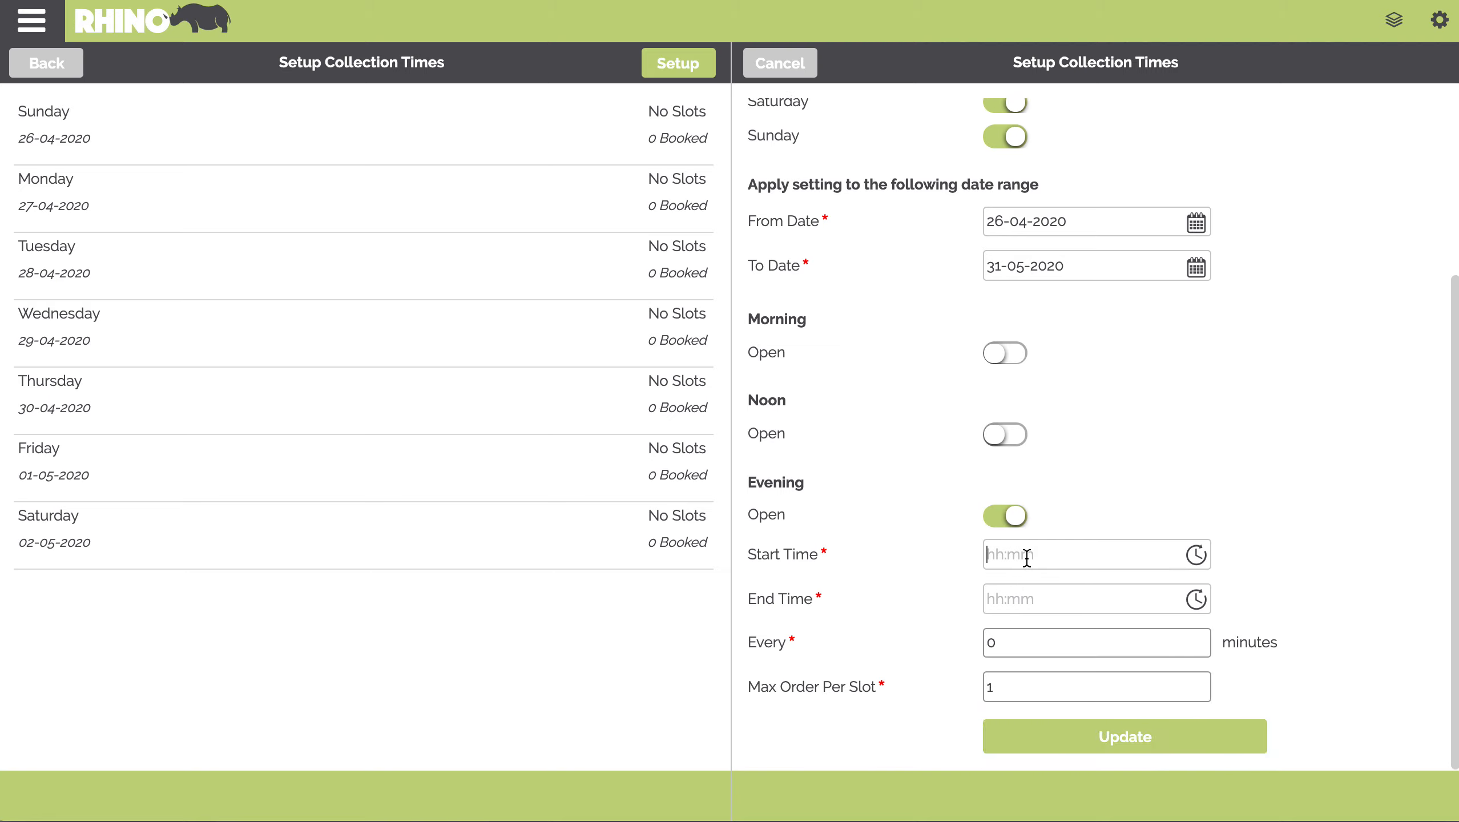
pyautogui.write('18:00')
pyautogui.click(1026, 600)
pyautogui.write('21:00')
# Set the evening slots to every 5 minutes and update the collection times setup.
pyautogui.click(1018, 643)
pyautogui.press('BackSpace')
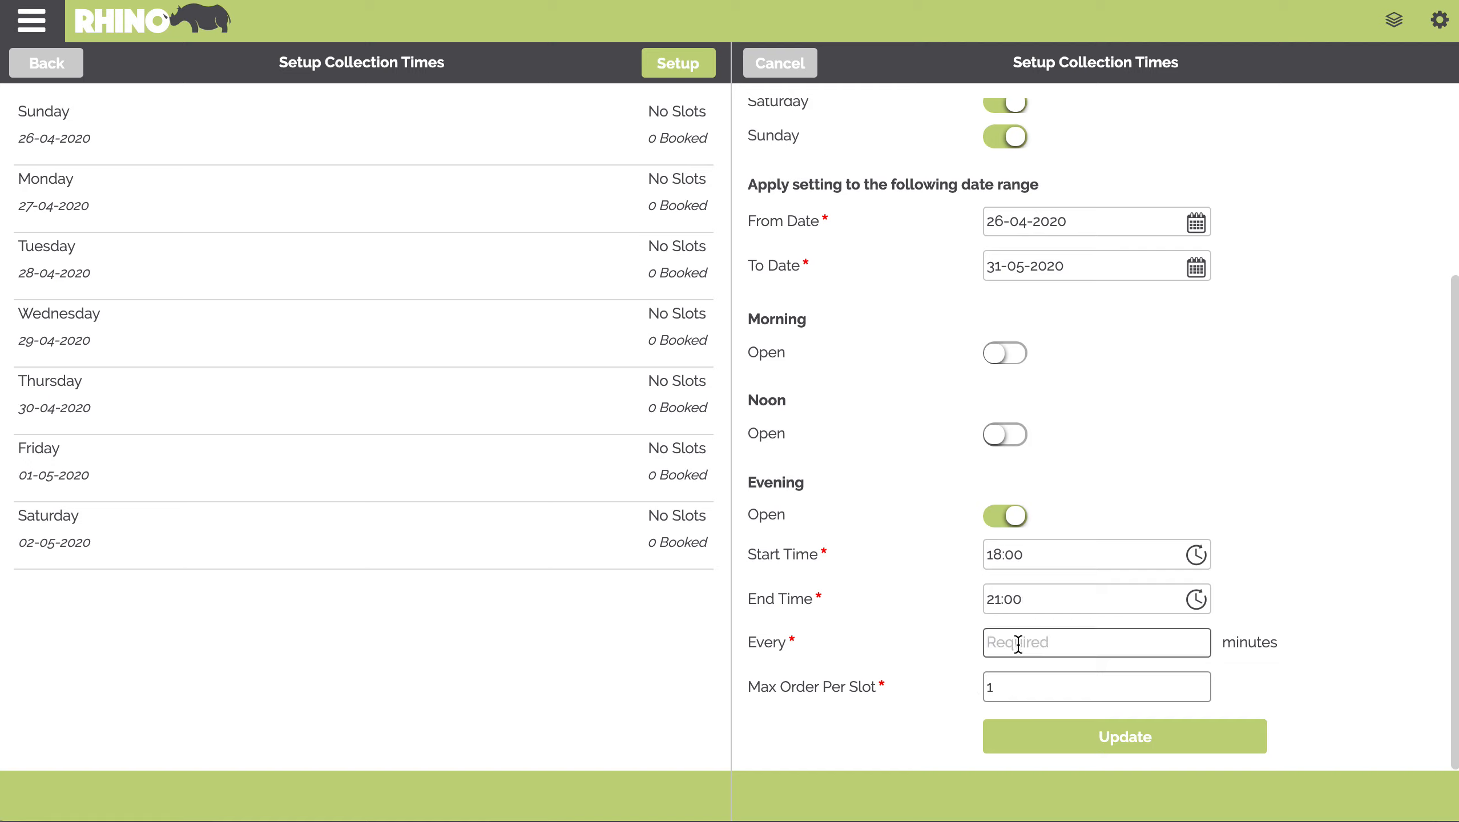
pyautogui.press('Return')
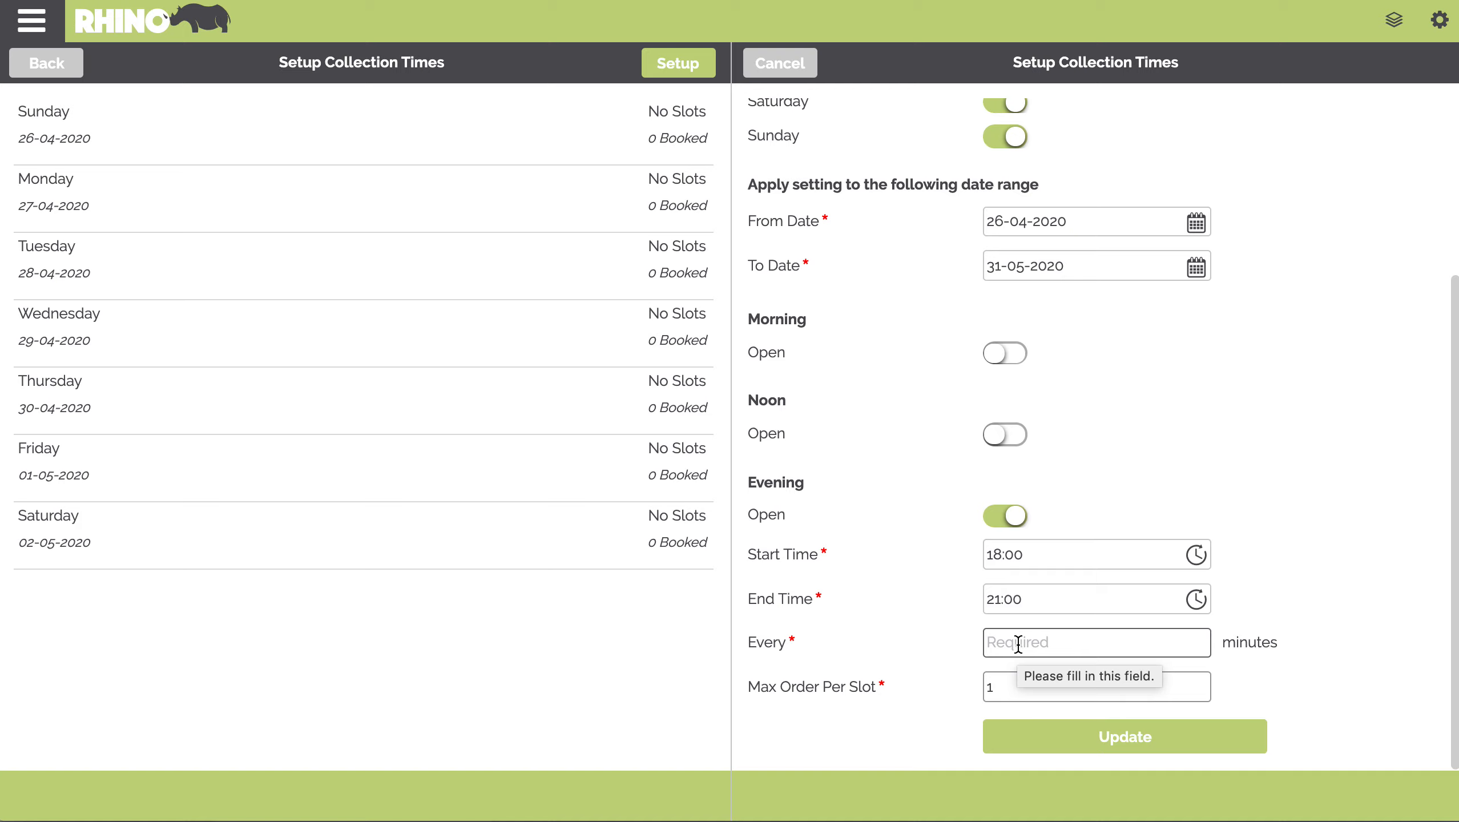
pyautogui.write('5')
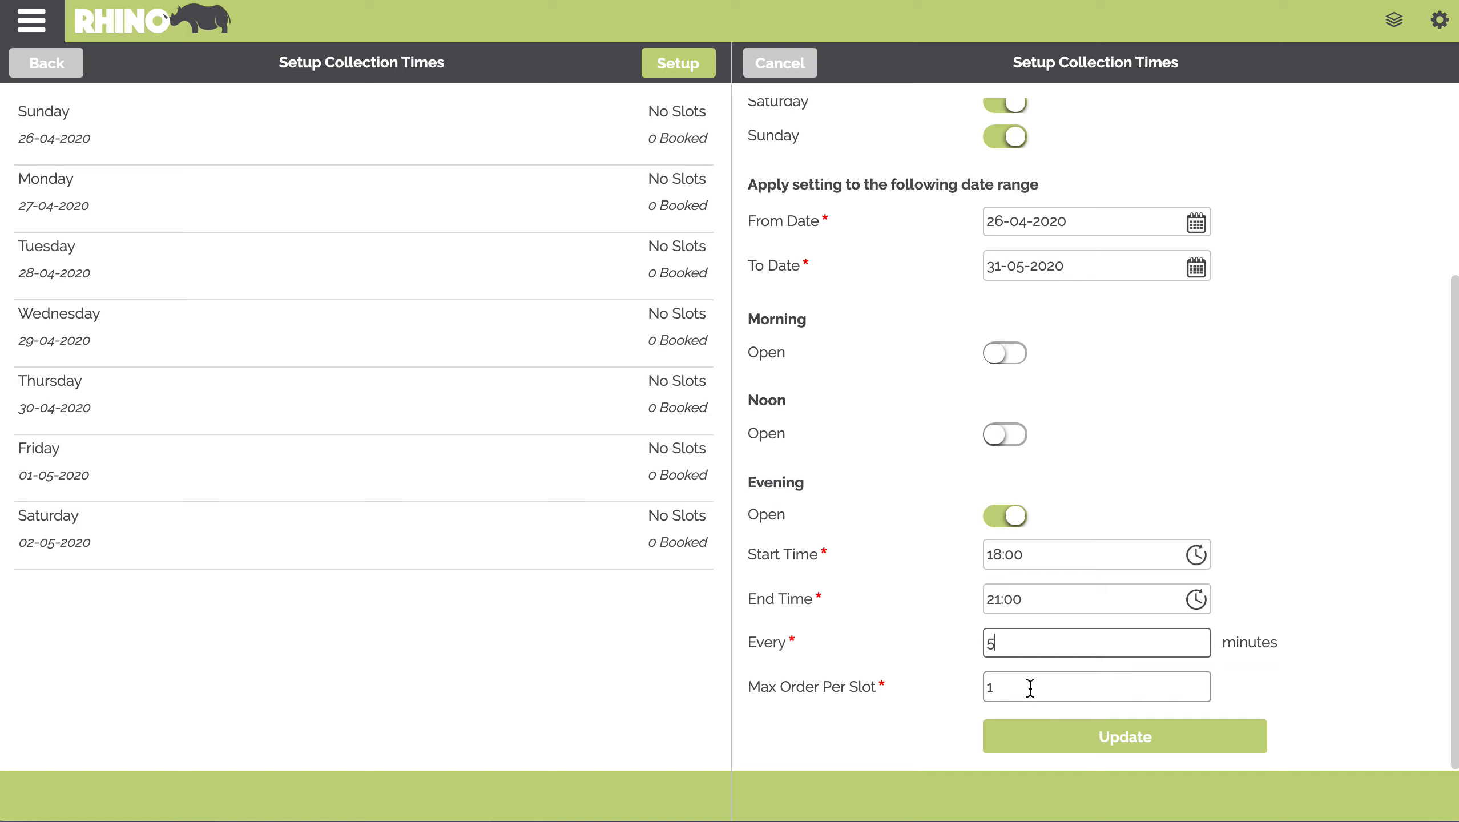
pyautogui.click(1138, 740)
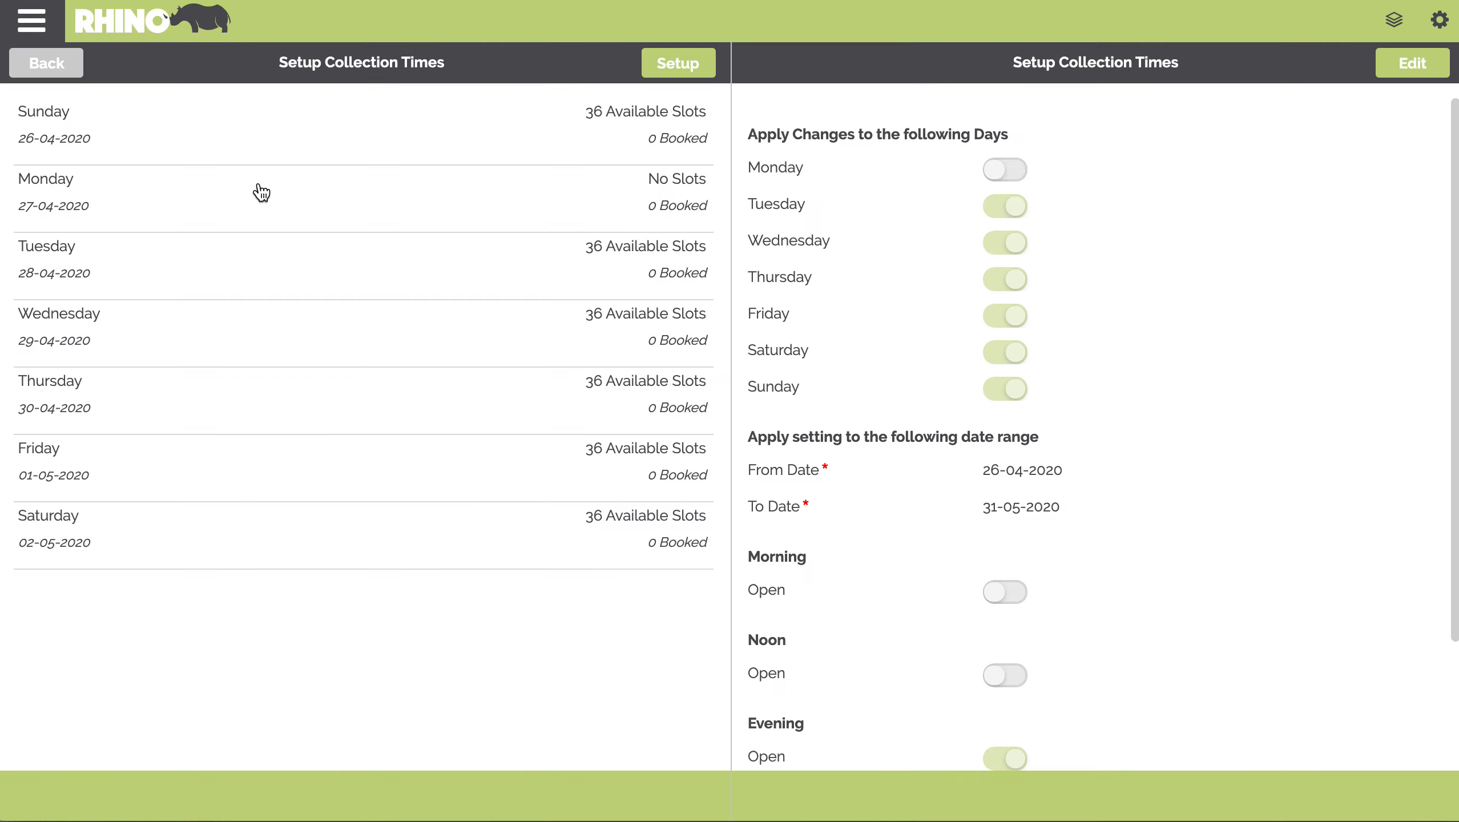
# Leave the collection times and open the Electronic Customer Payments section of the System Defaults for editing.
pyautogui.click(57, 71)
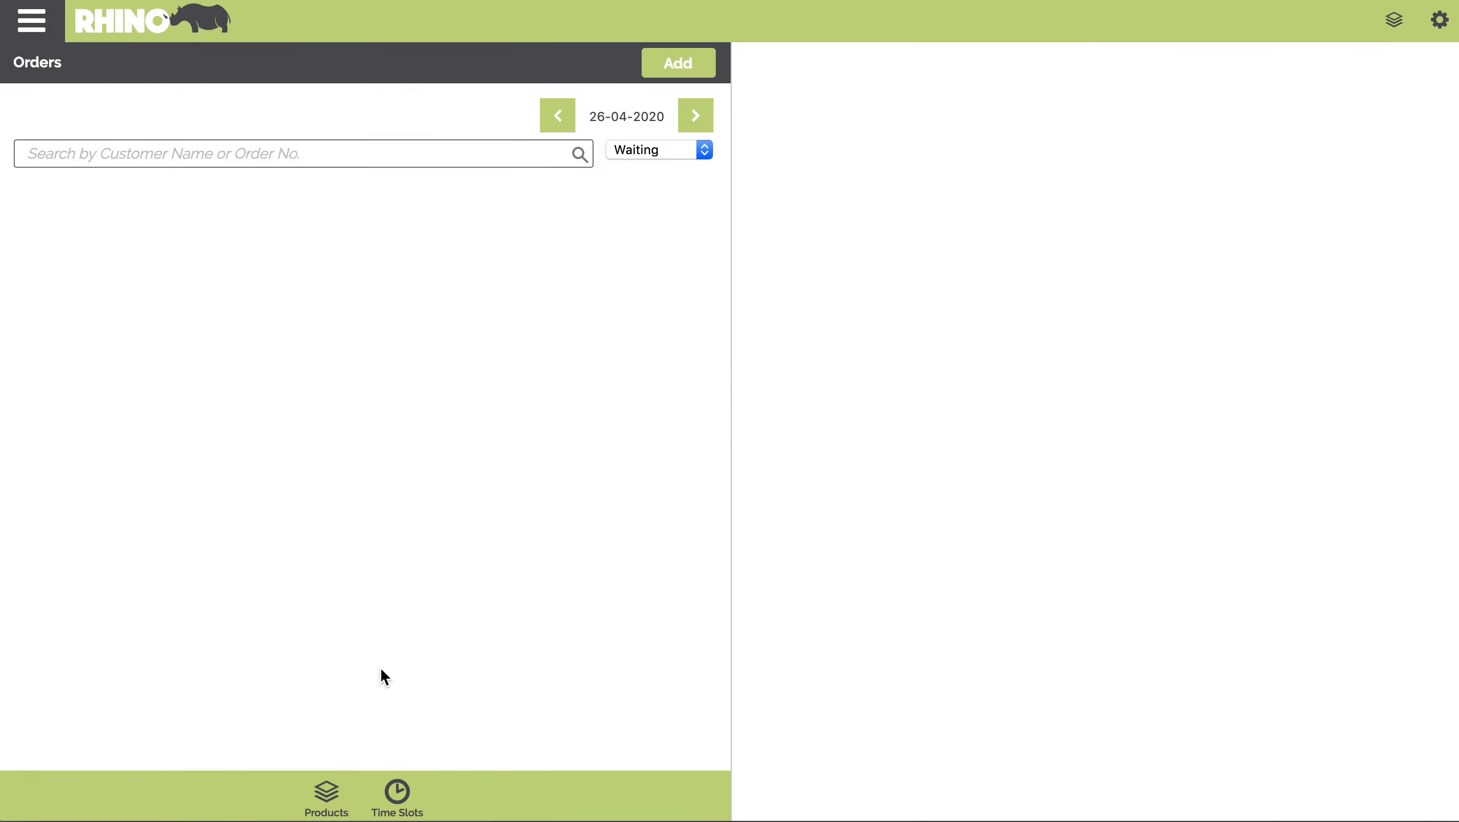
pyautogui.click(32, 18)
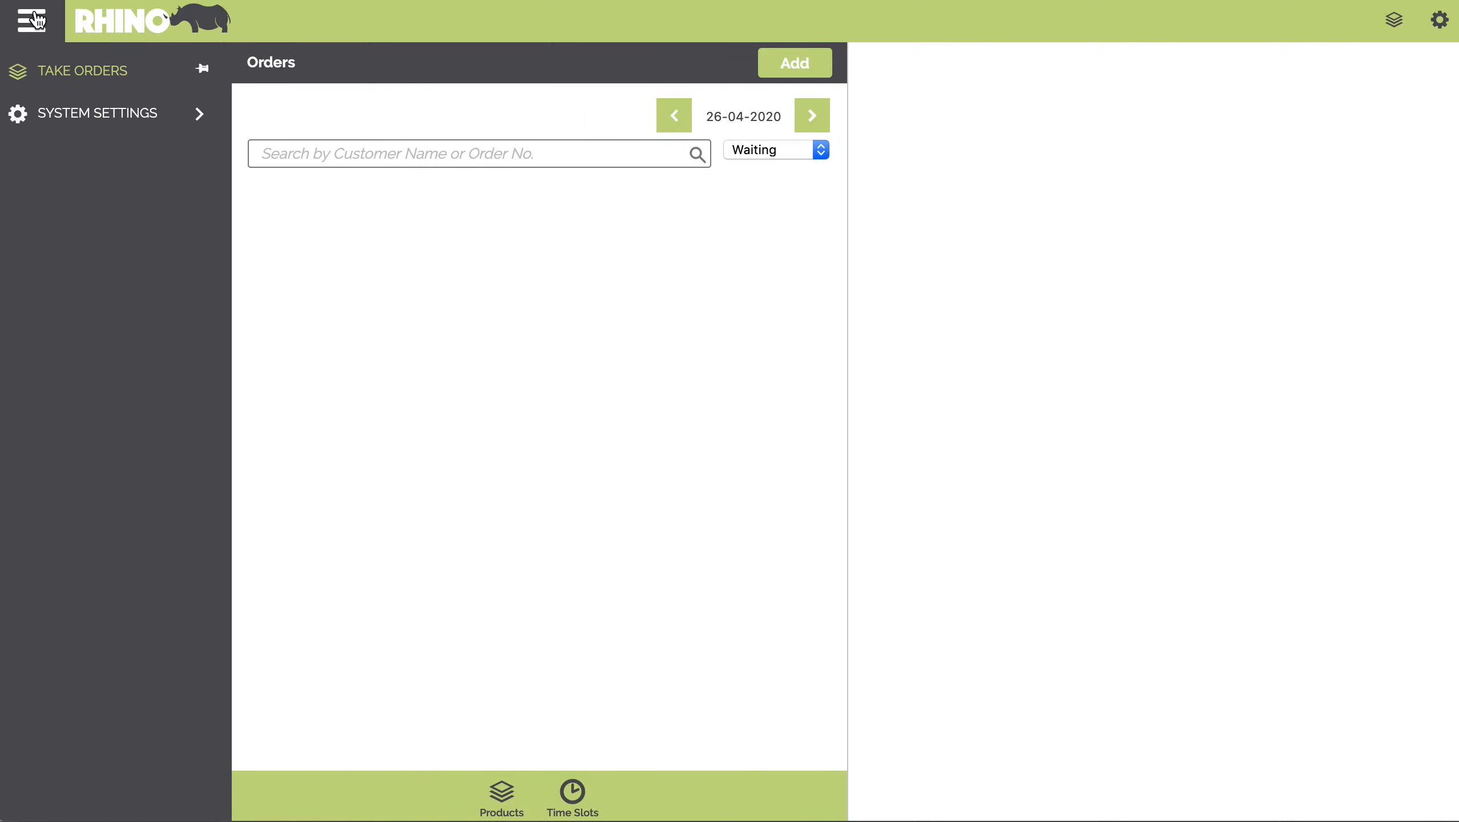
pyautogui.click(114, 122)
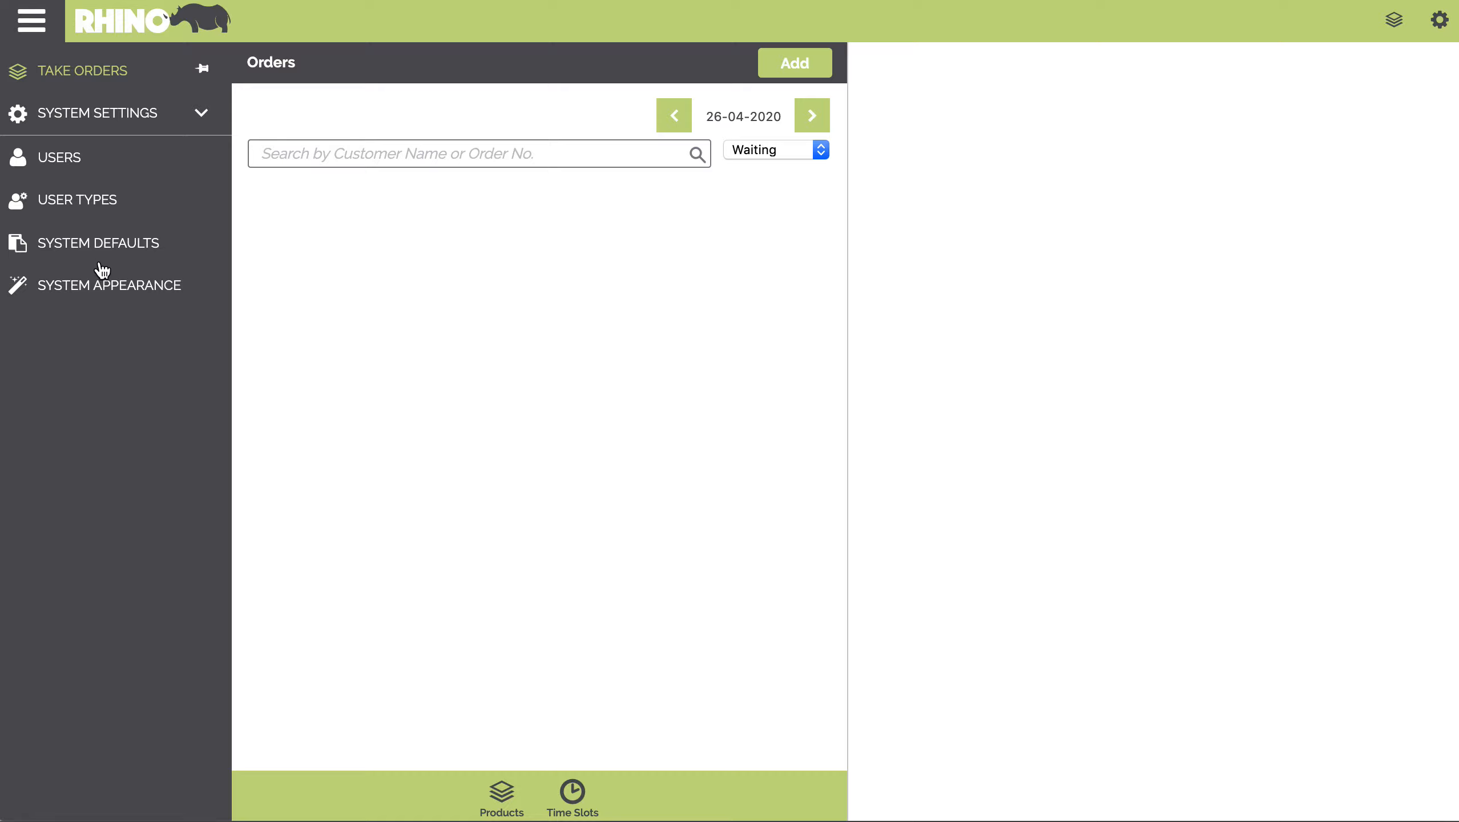
pyautogui.click(124, 248)
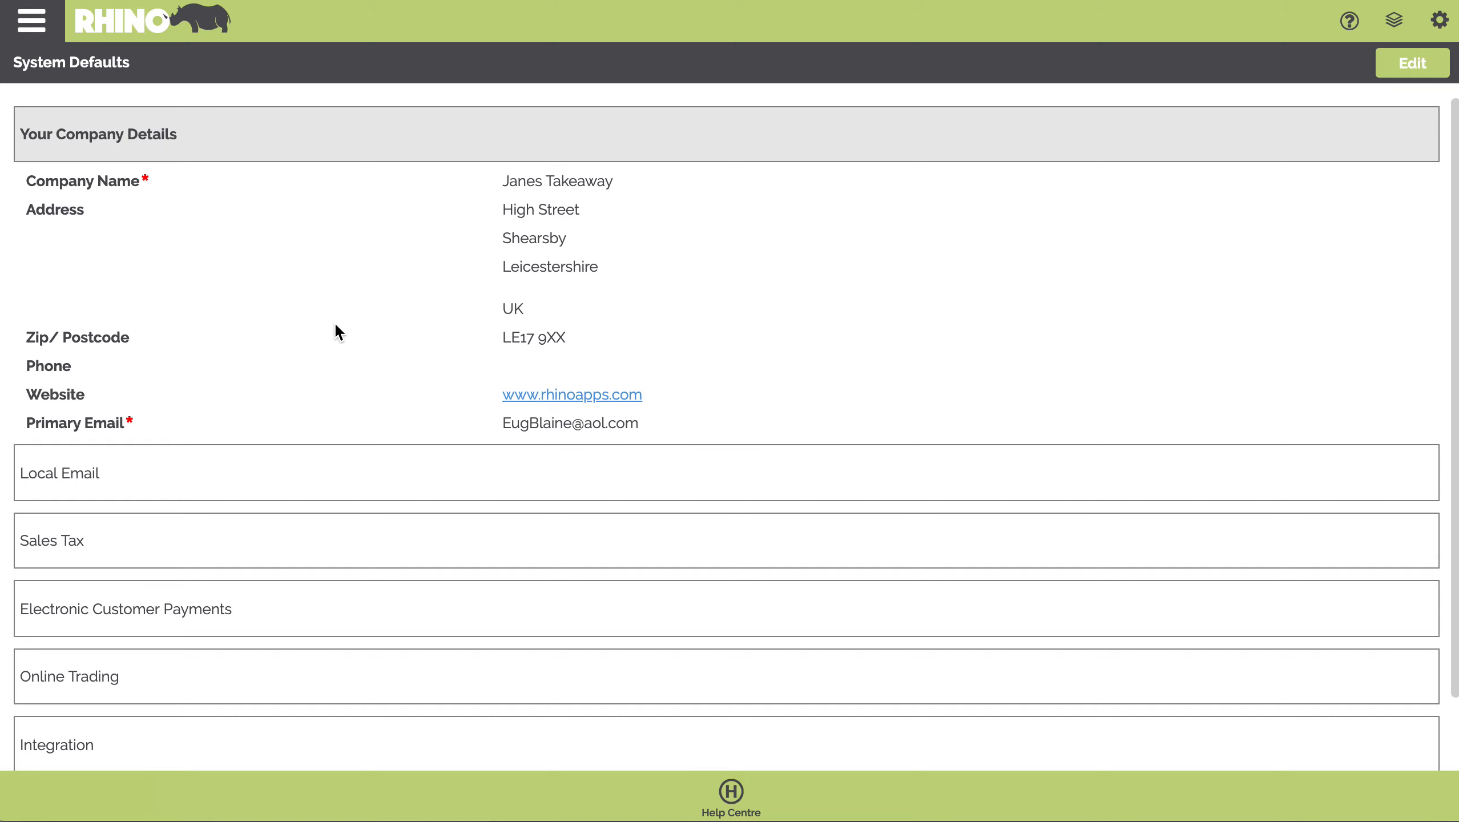
pyautogui.click(237, 613)
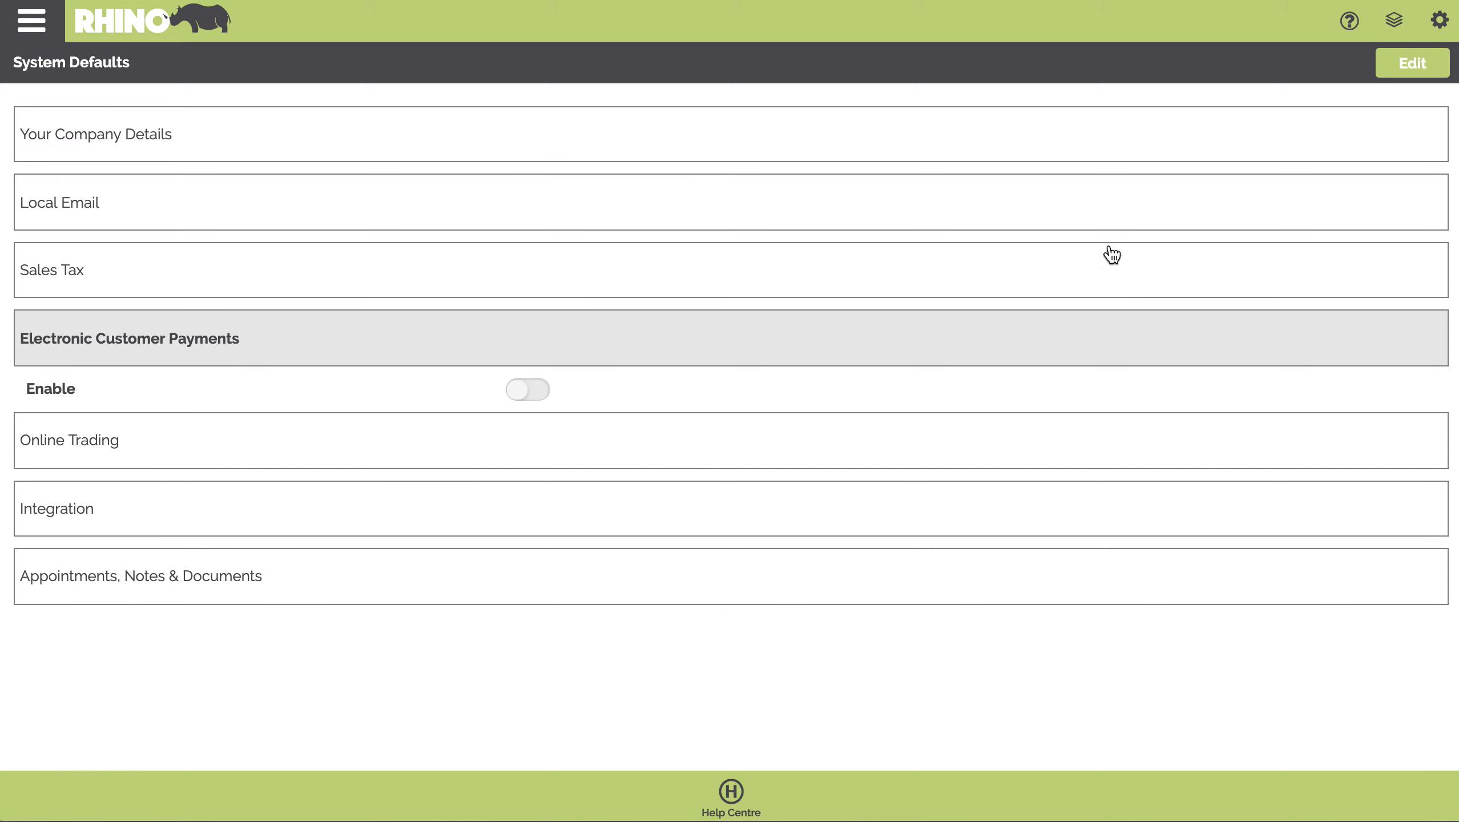
pyautogui.click(1405, 69)
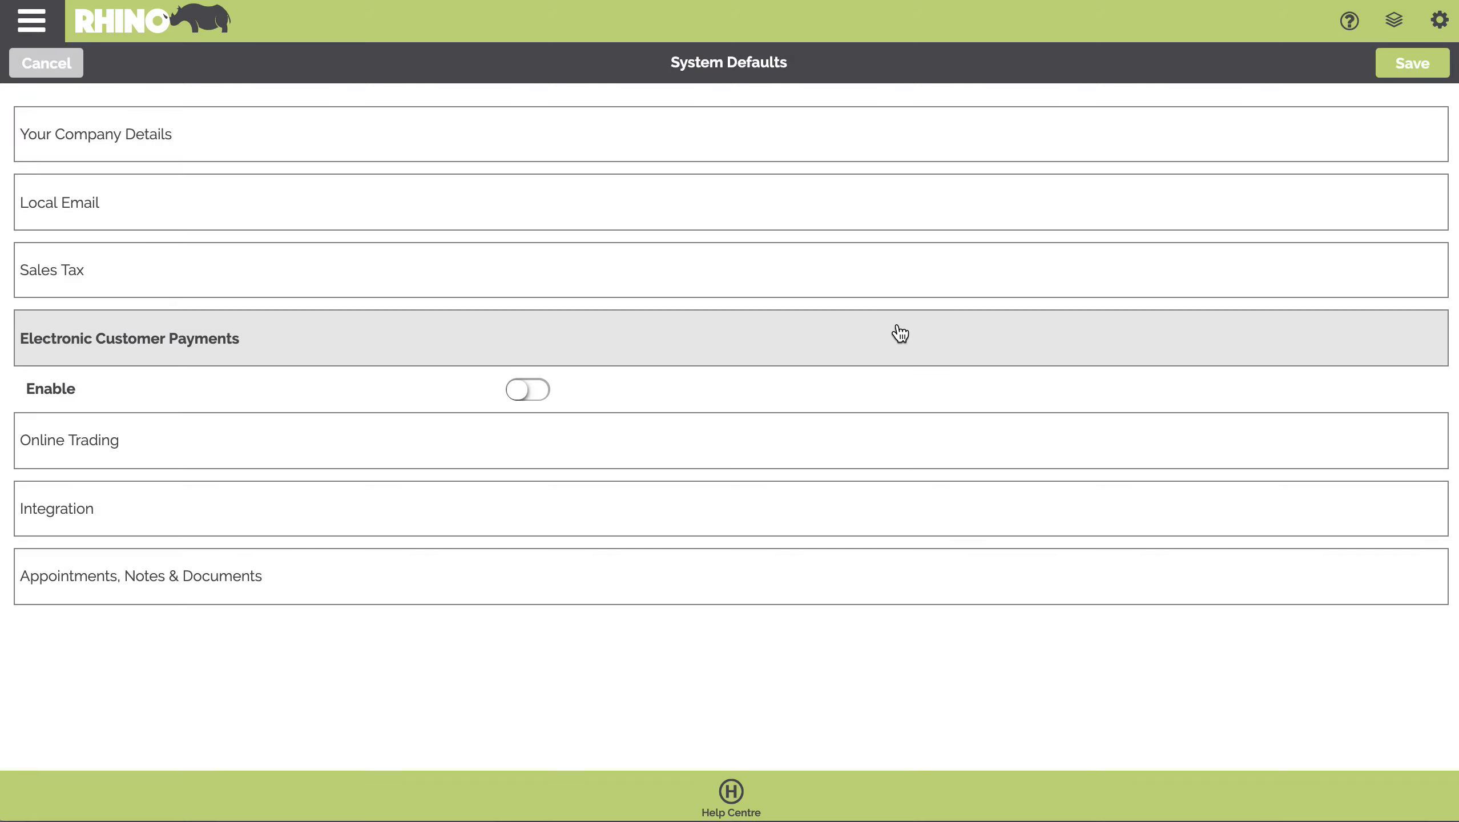
# Enable Electronic Customer Payments to view the Stripe connection option, and disable it again.
pyautogui.click(537, 392)
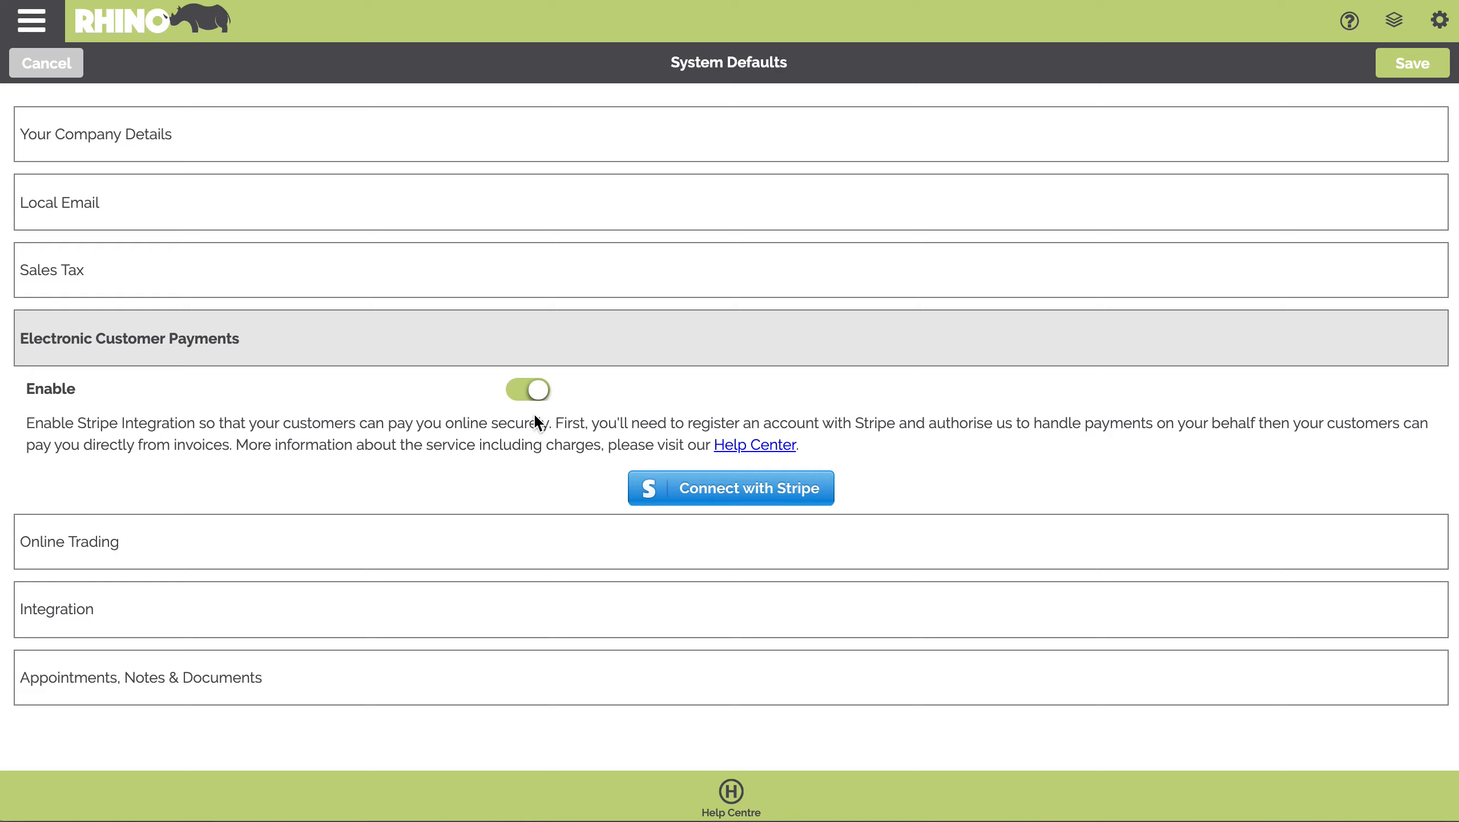
pyautogui.click(518, 392)
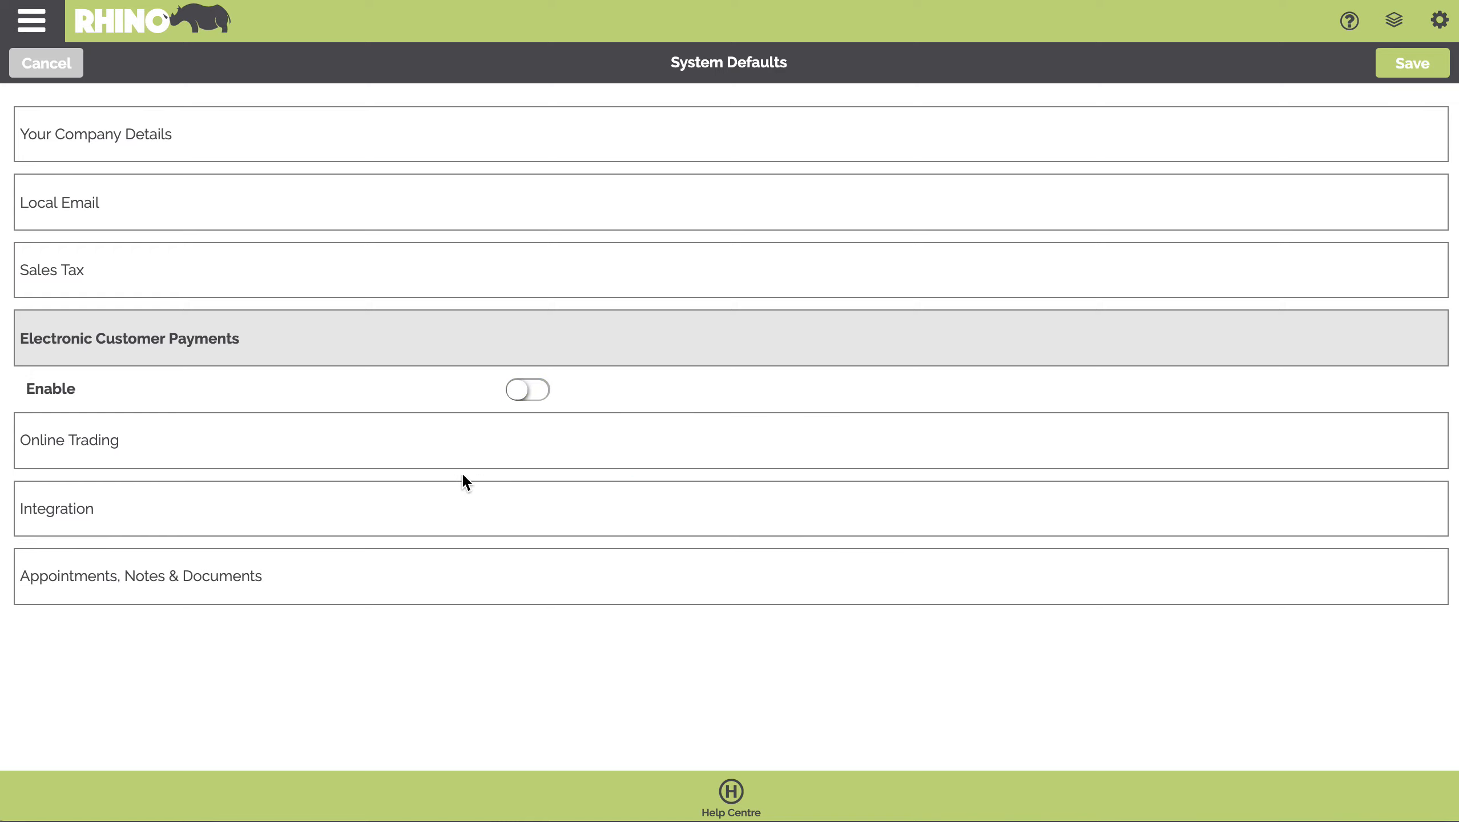
# Set the Online Trading menu color to #e4c84a and try to enable Online Payments.
pyautogui.click(101, 443)
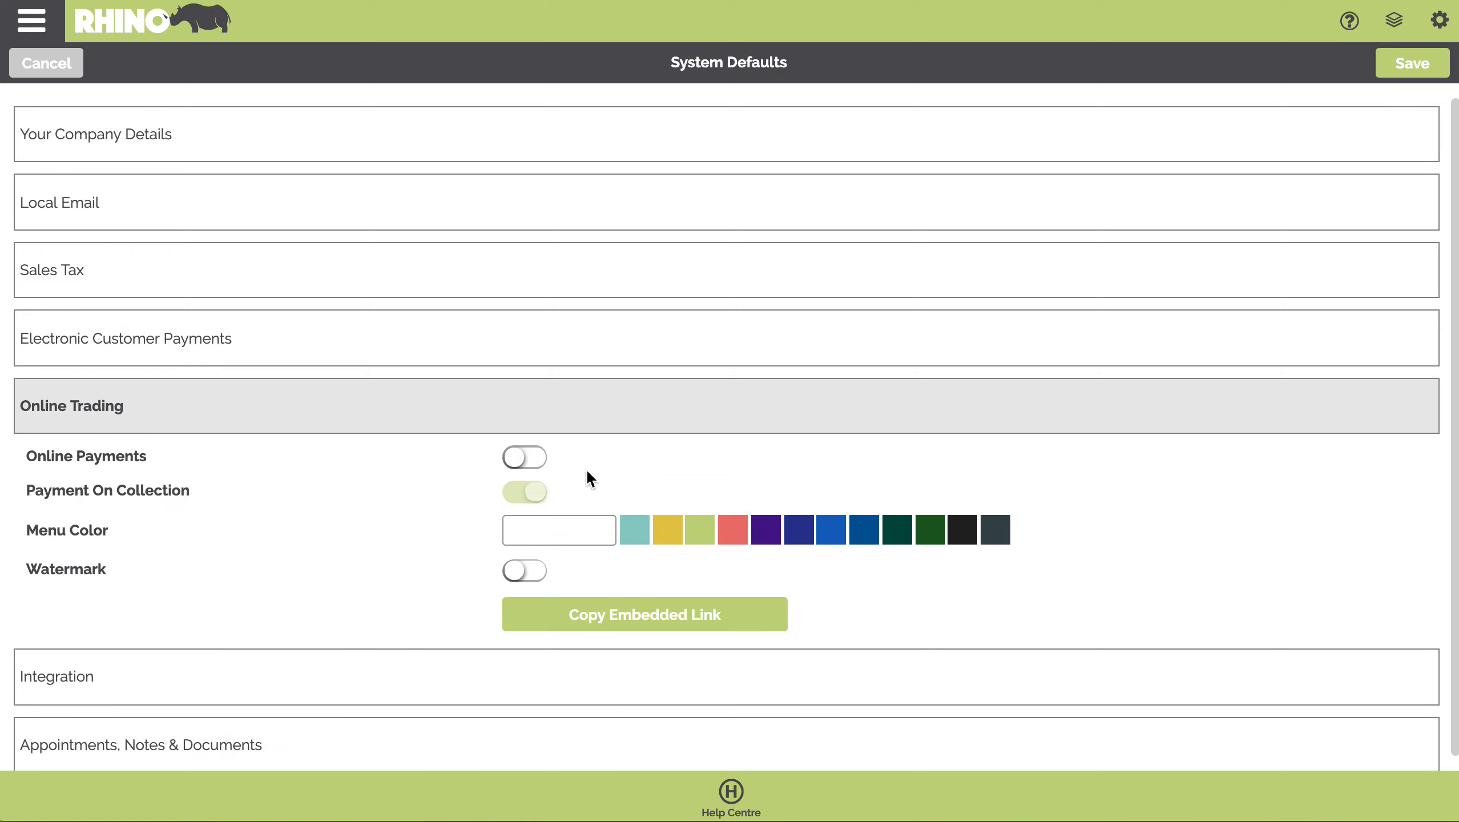
pyautogui.click(667, 531)
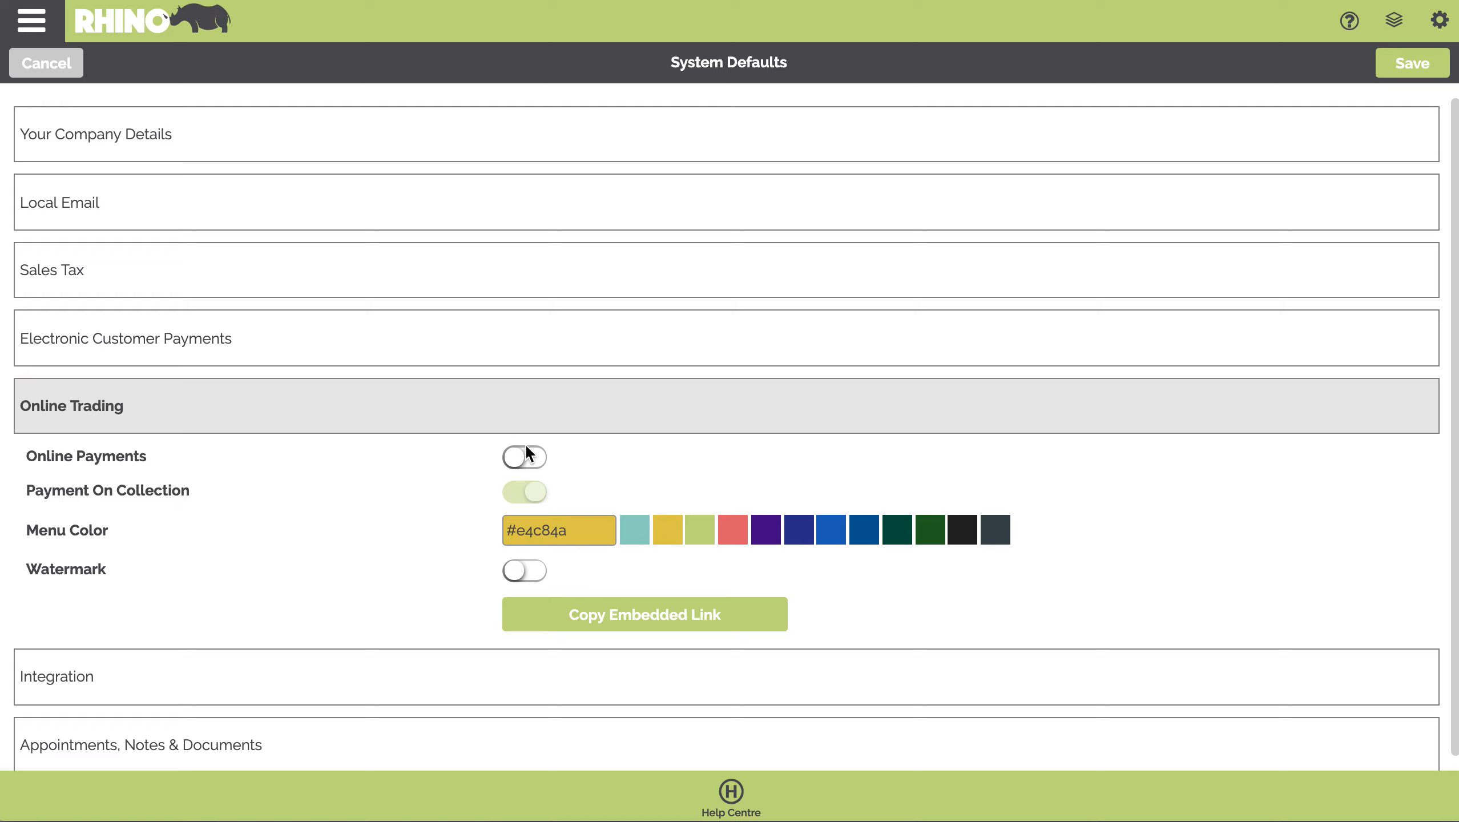
pyautogui.click(540, 459)
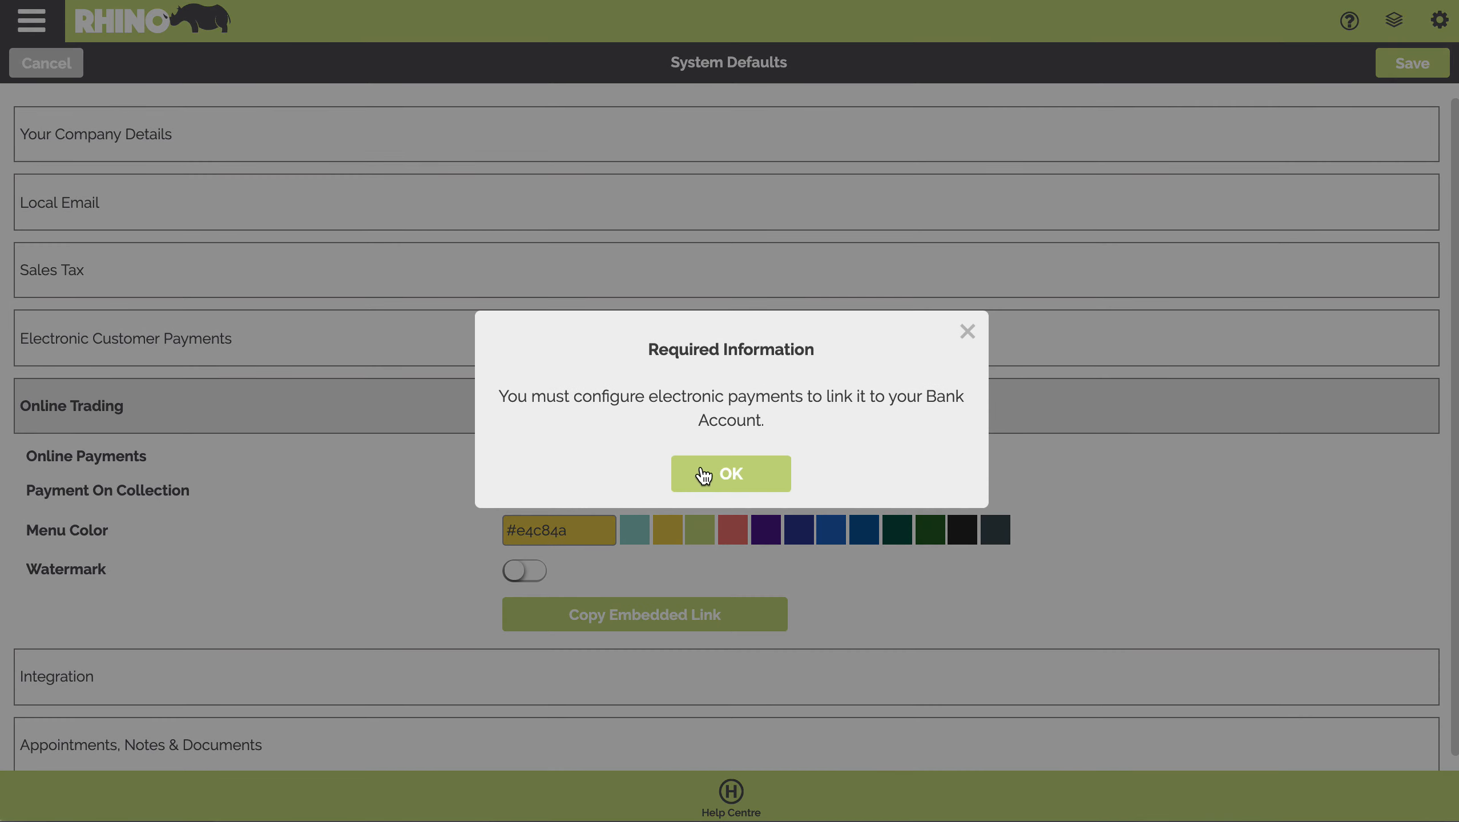
pyautogui.click(699, 473)
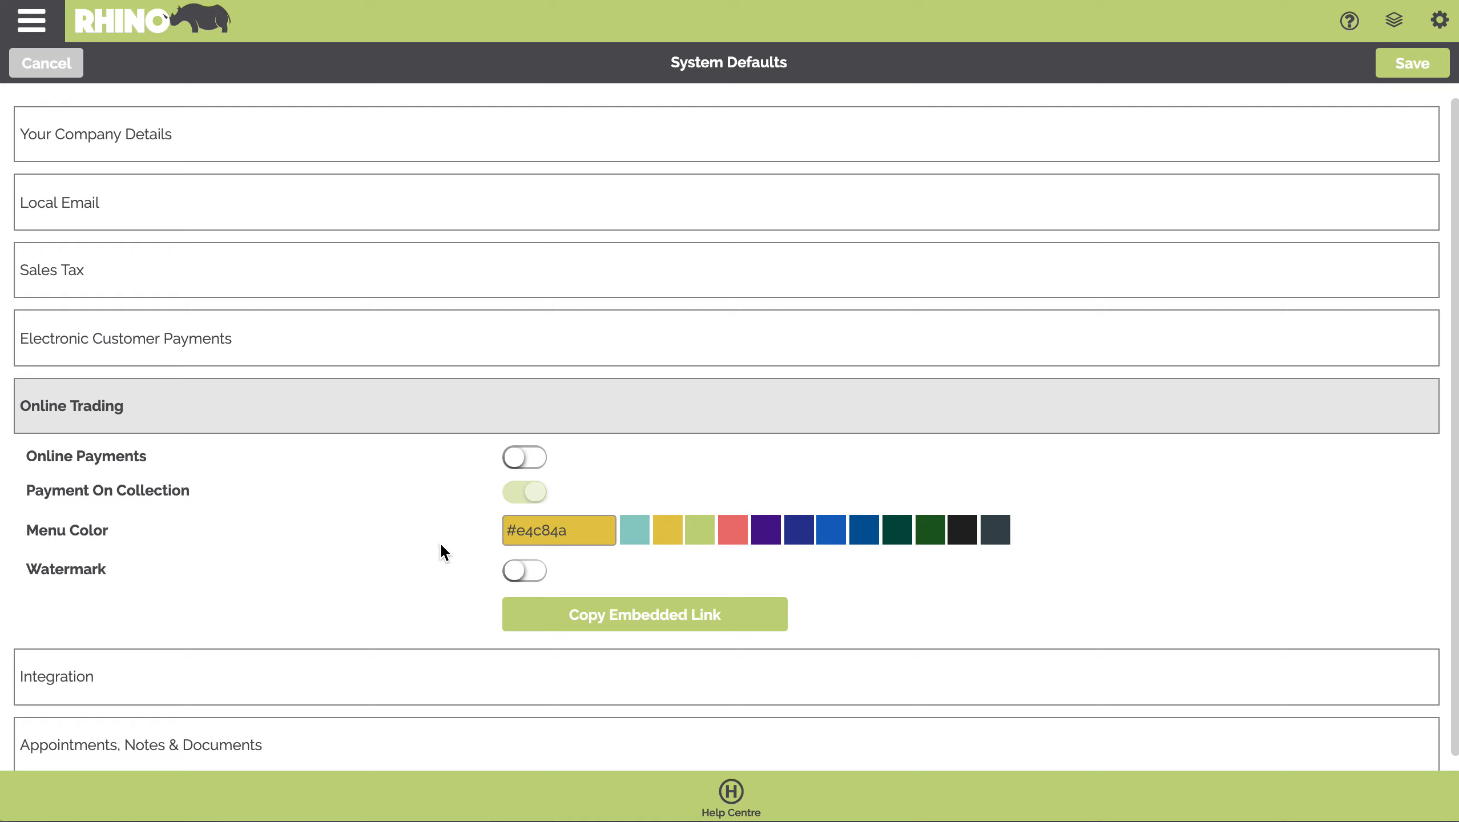
# Copy the Online Trading embedded link and save the System Defaults.
pyautogui.click(649, 620)
pyautogui.click(1408, 74)
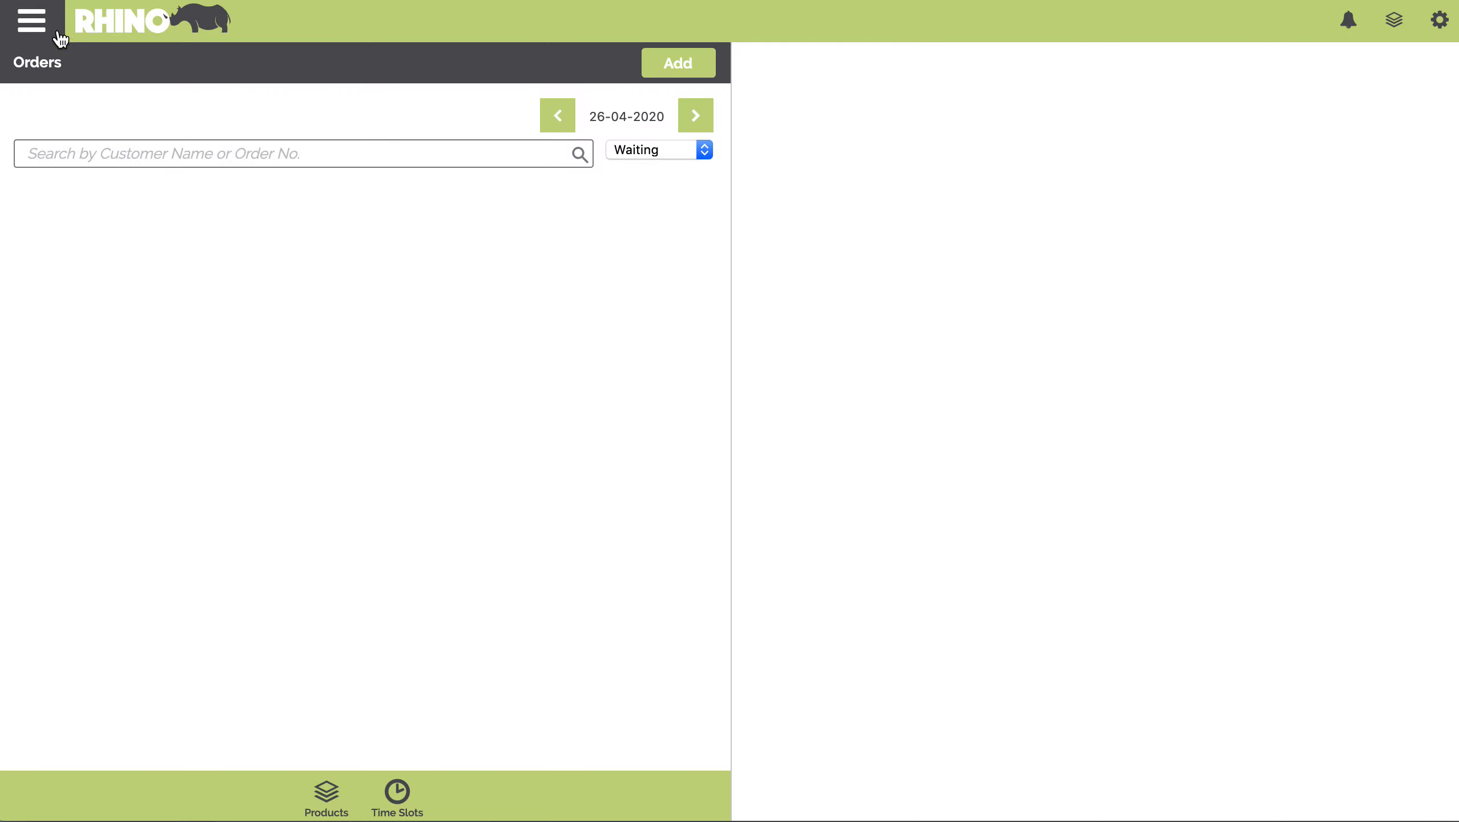
# Open the System Appearance settings for editing and add Shearsby.jpeg as the company logo.
pyautogui.click(40, 28)
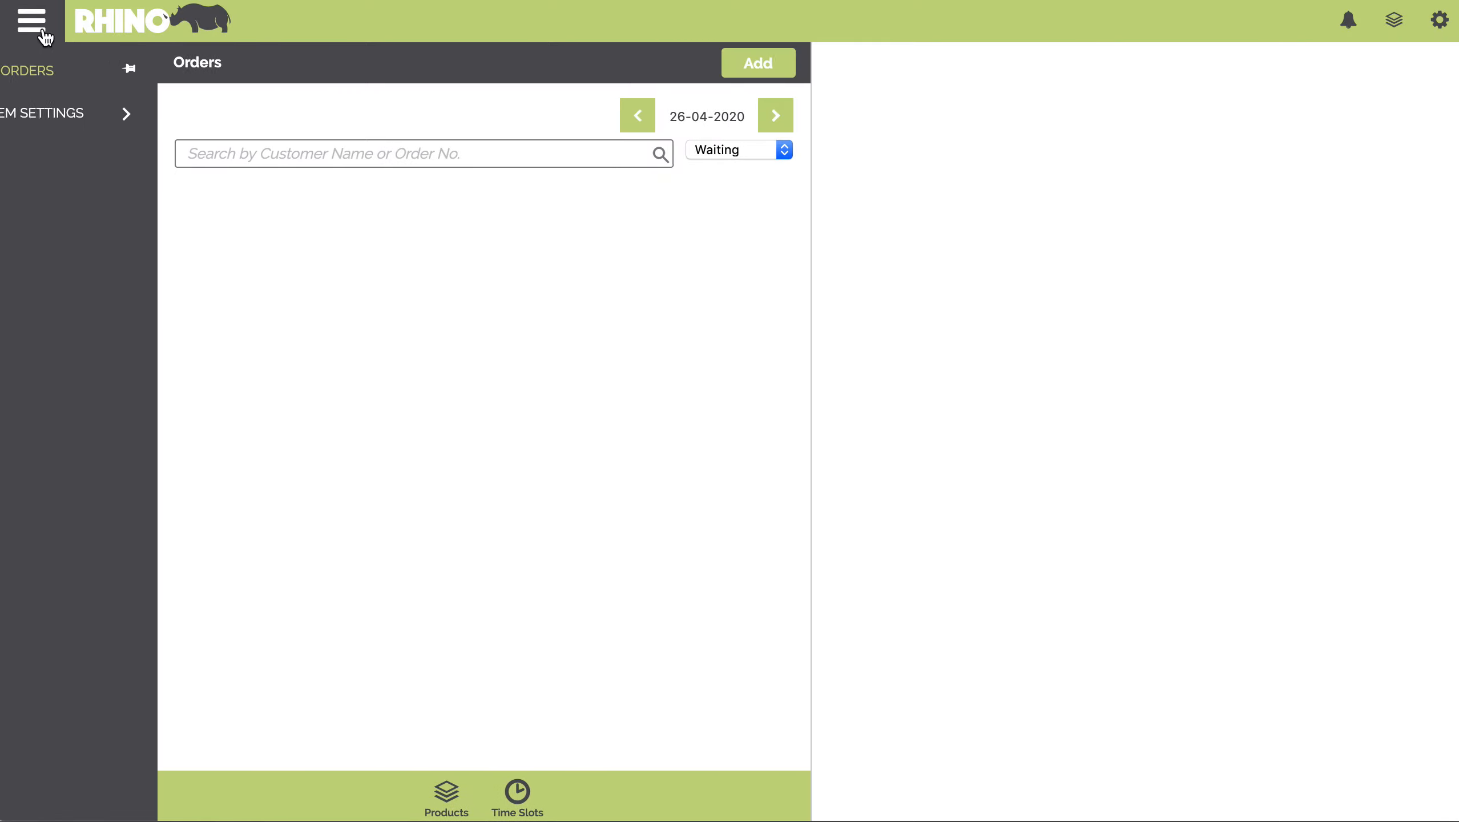
pyautogui.click(102, 121)
pyautogui.click(124, 287)
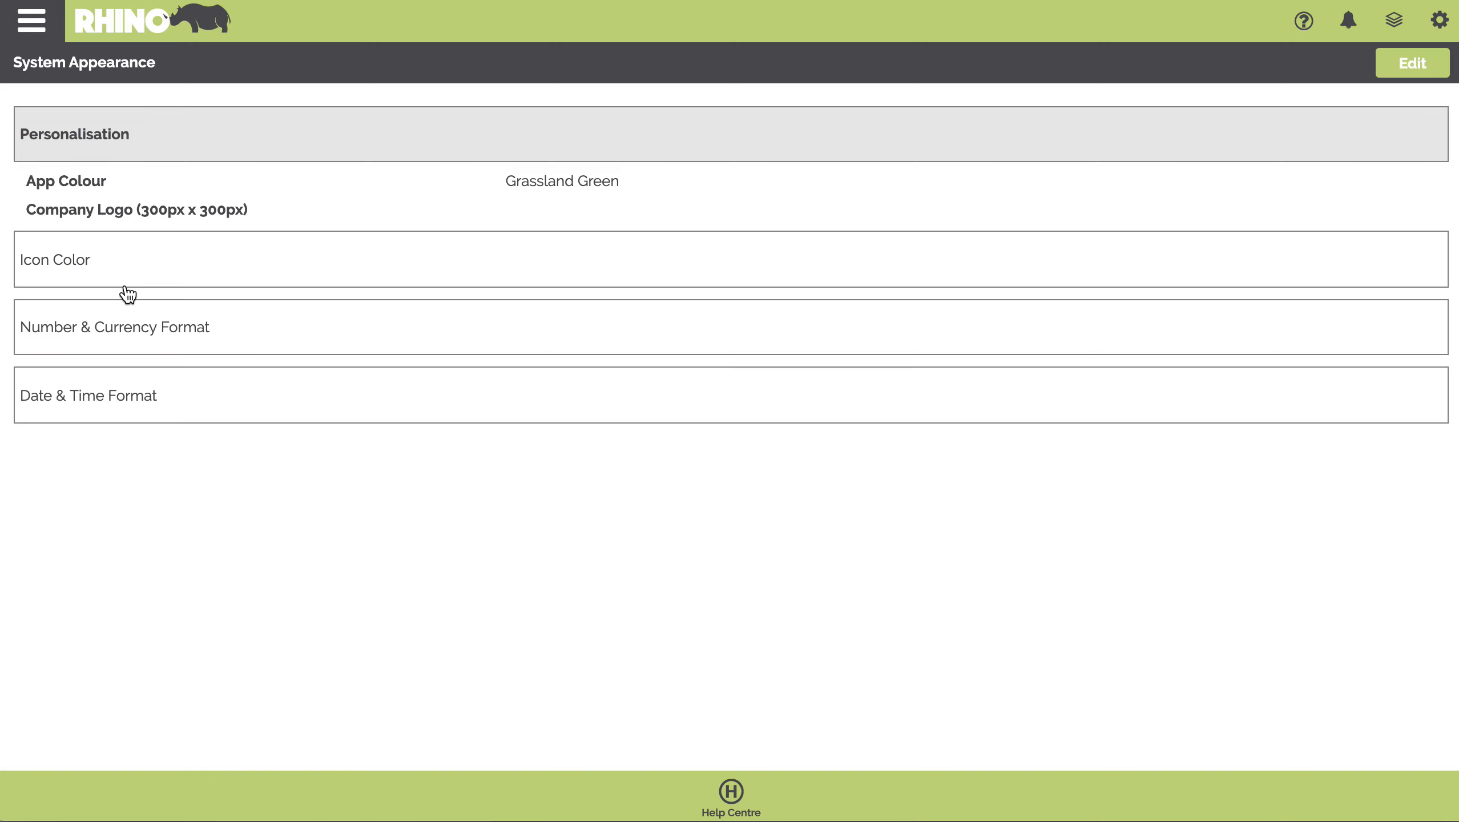
pyautogui.click(1389, 67)
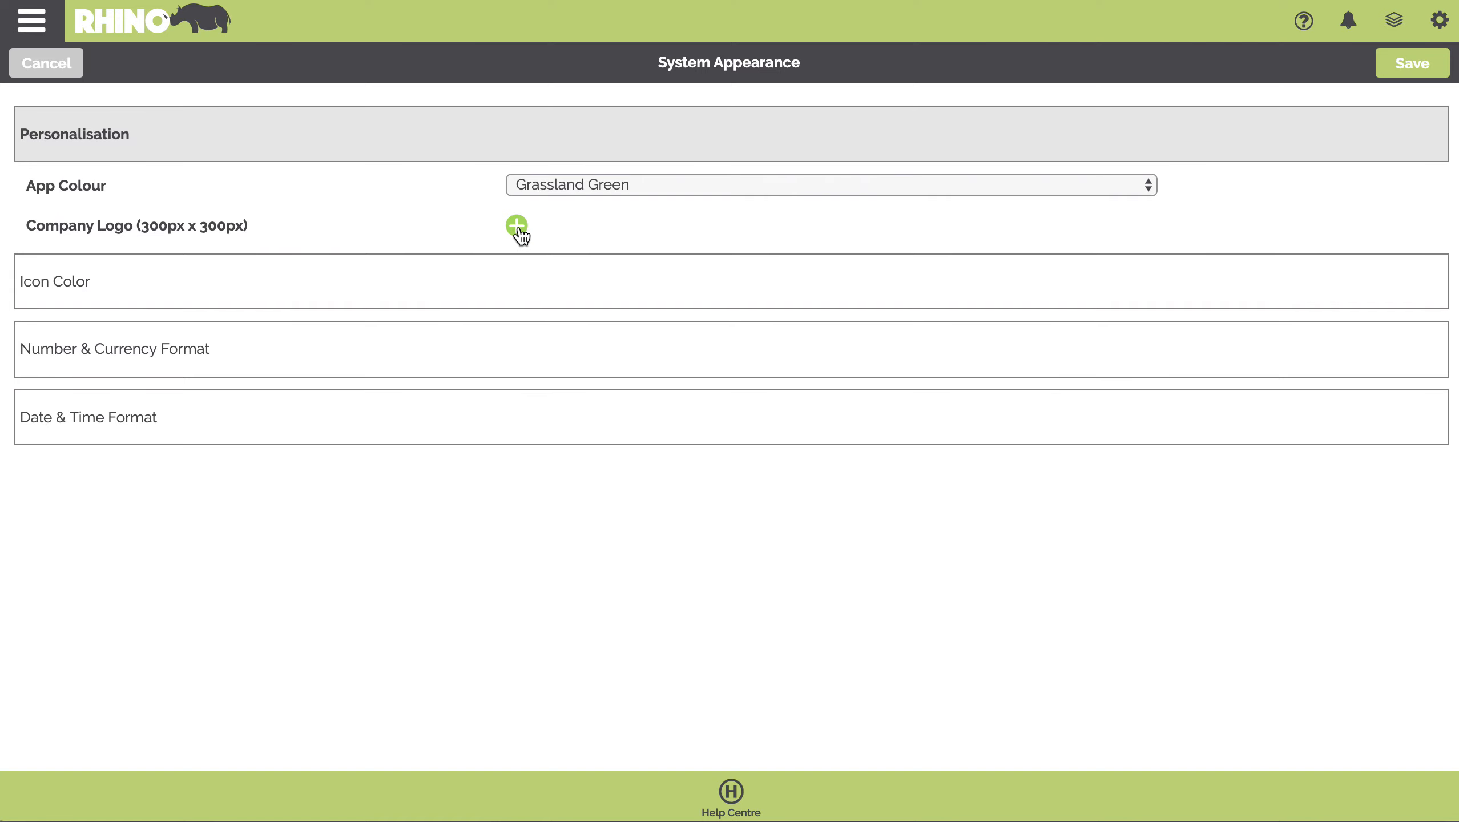
pyautogui.click(517, 225)
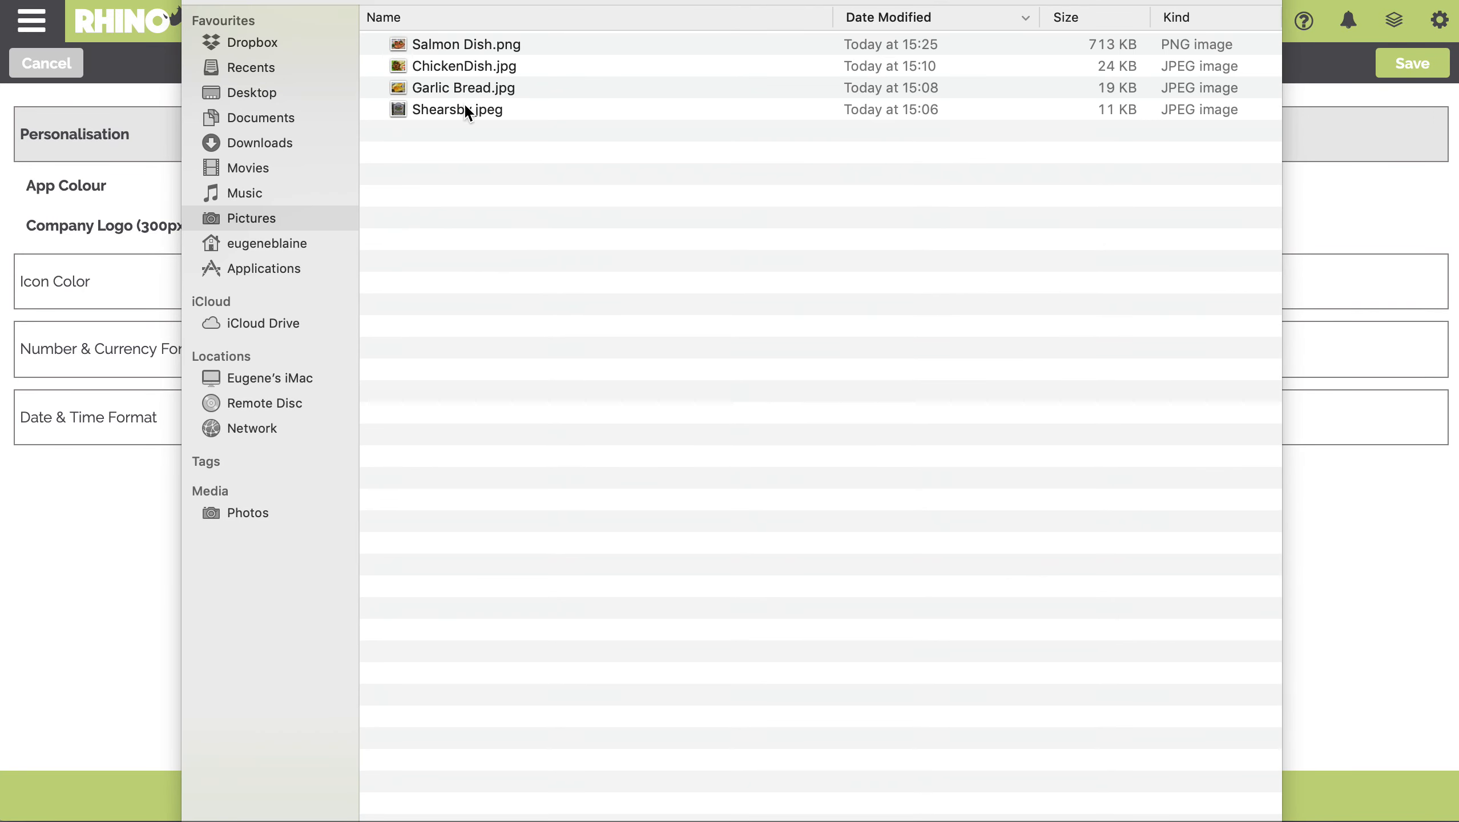
pyautogui.doubleClick(440, 110)
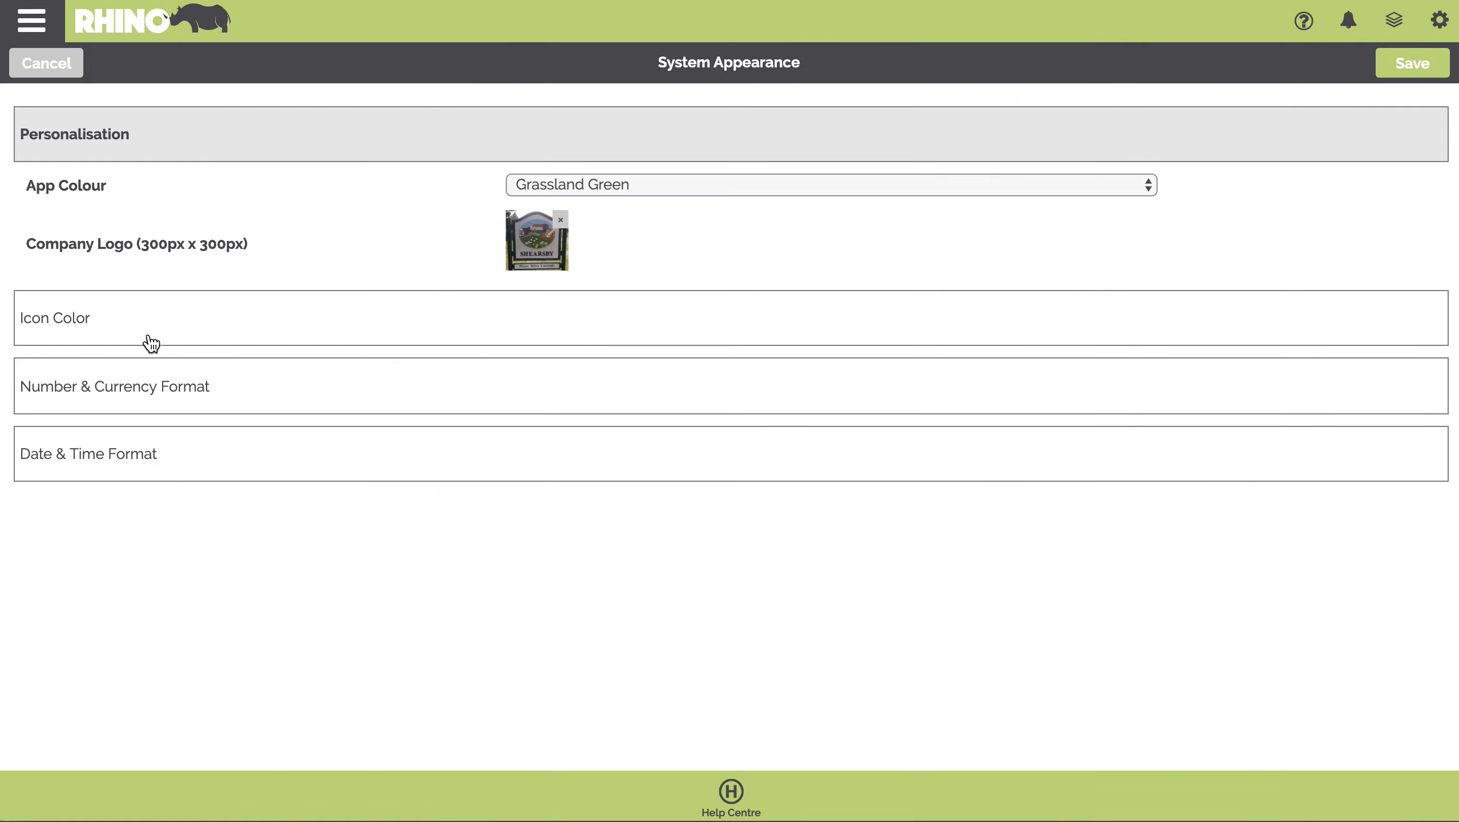
# Set Money Places to 2 in the Number & Currency Format and save the System Appearance settings.
pyautogui.click(178, 395)
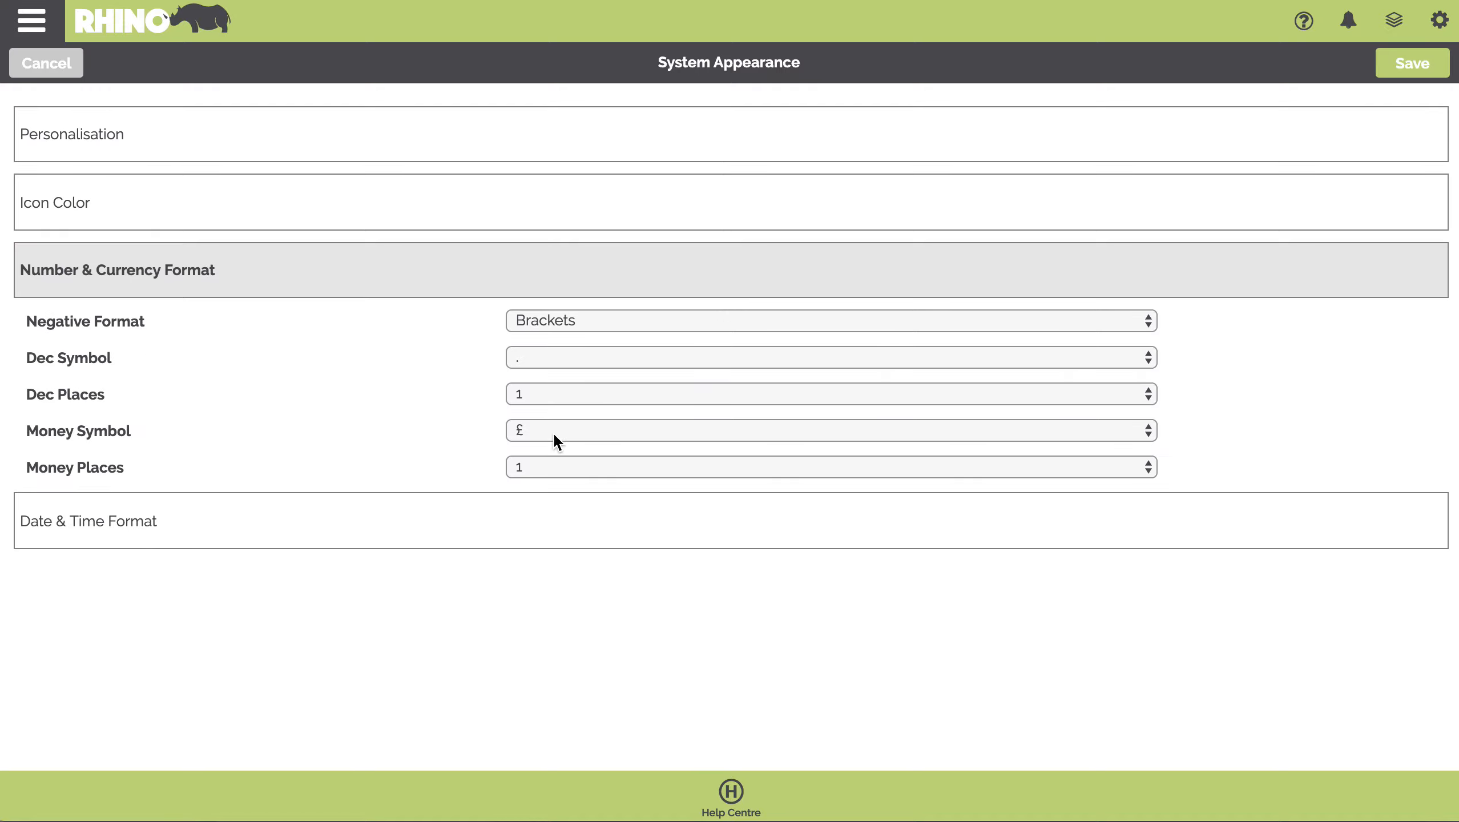
pyautogui.click(659, 467)
pyautogui.click(598, 487)
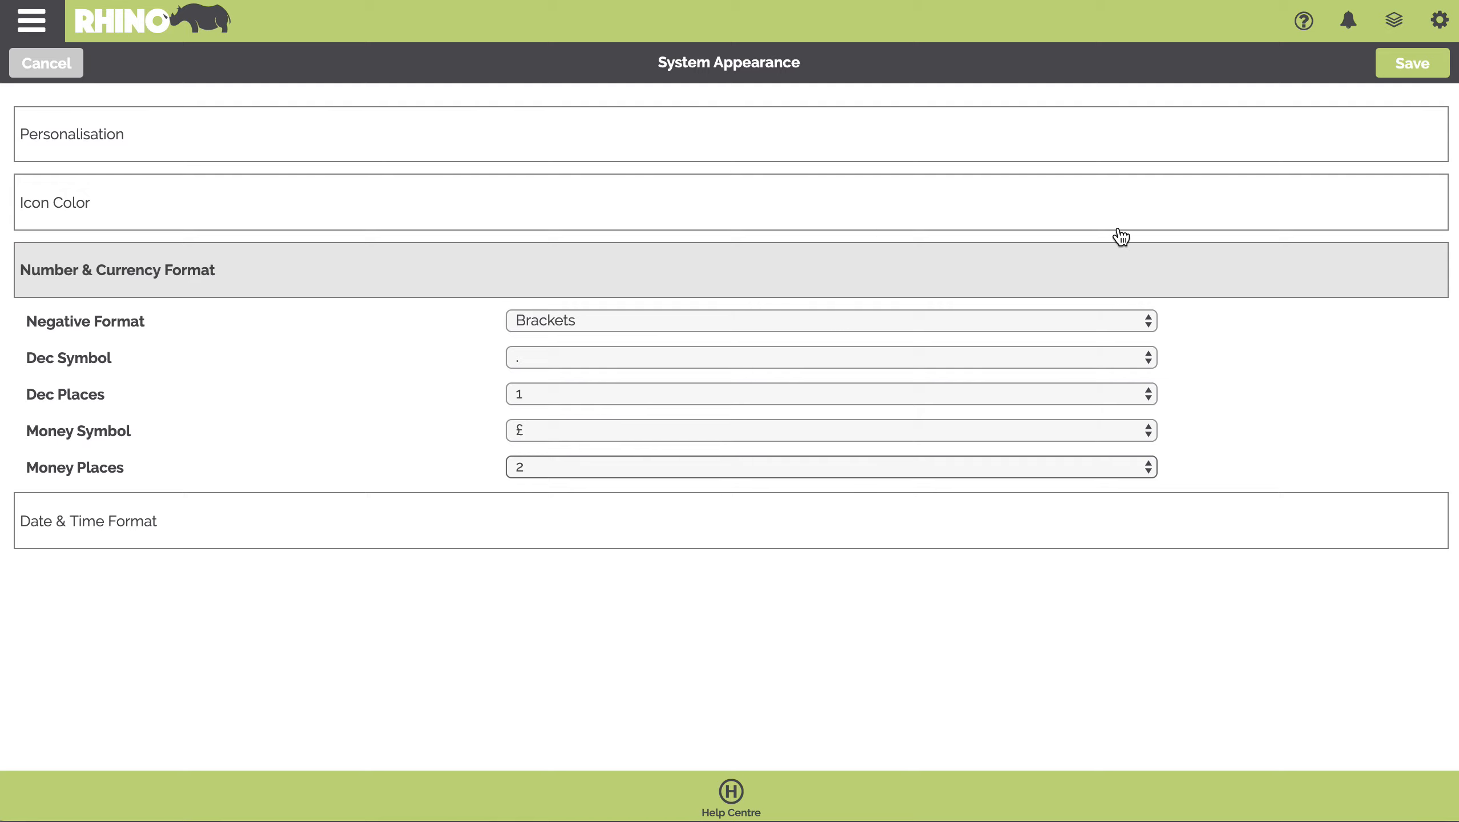
pyautogui.click(1406, 69)
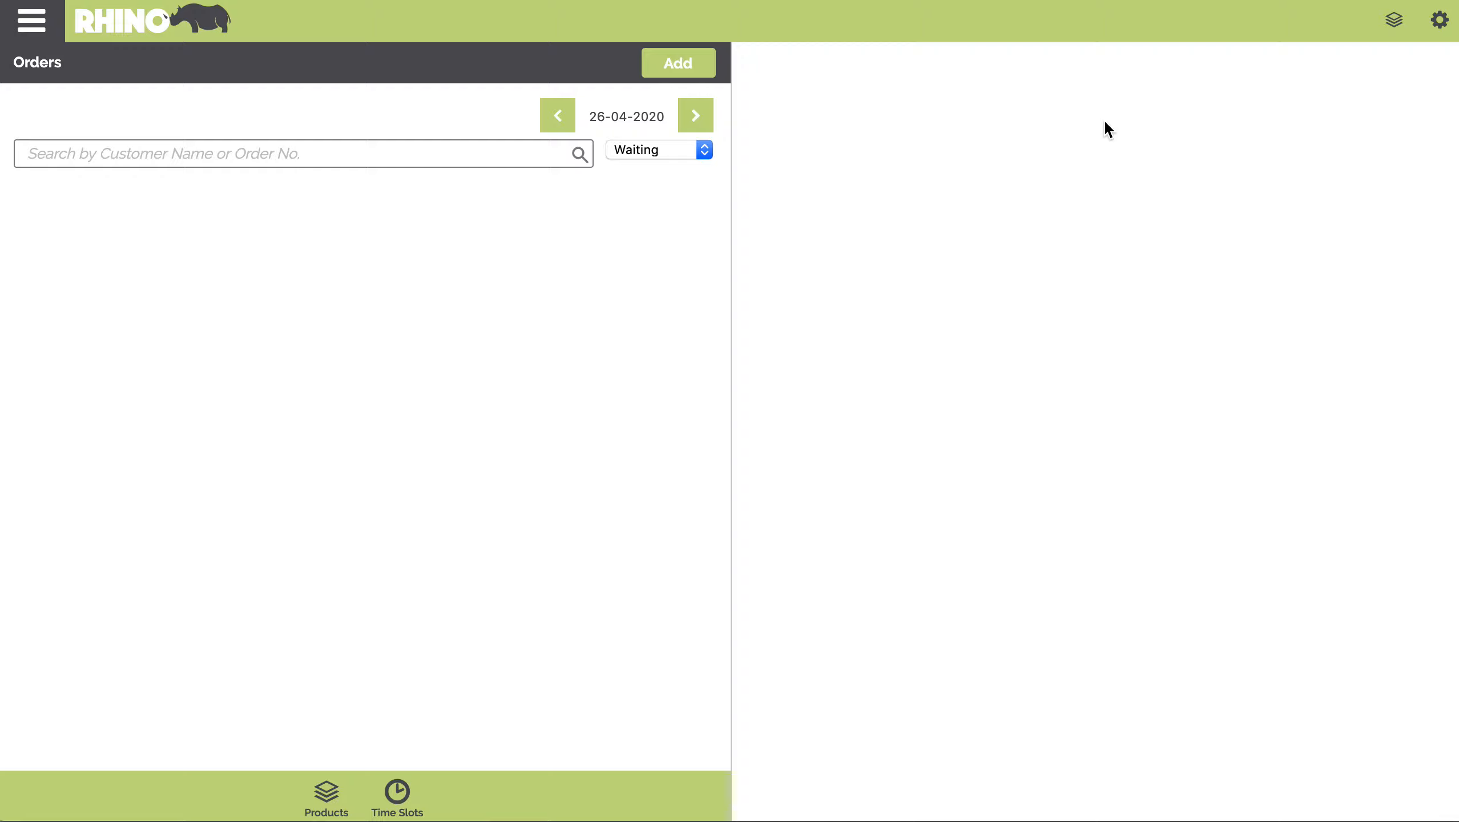
# Switch to the Consumer 1 account and open the search for adding a local business.
pyautogui.click(1397, 24)
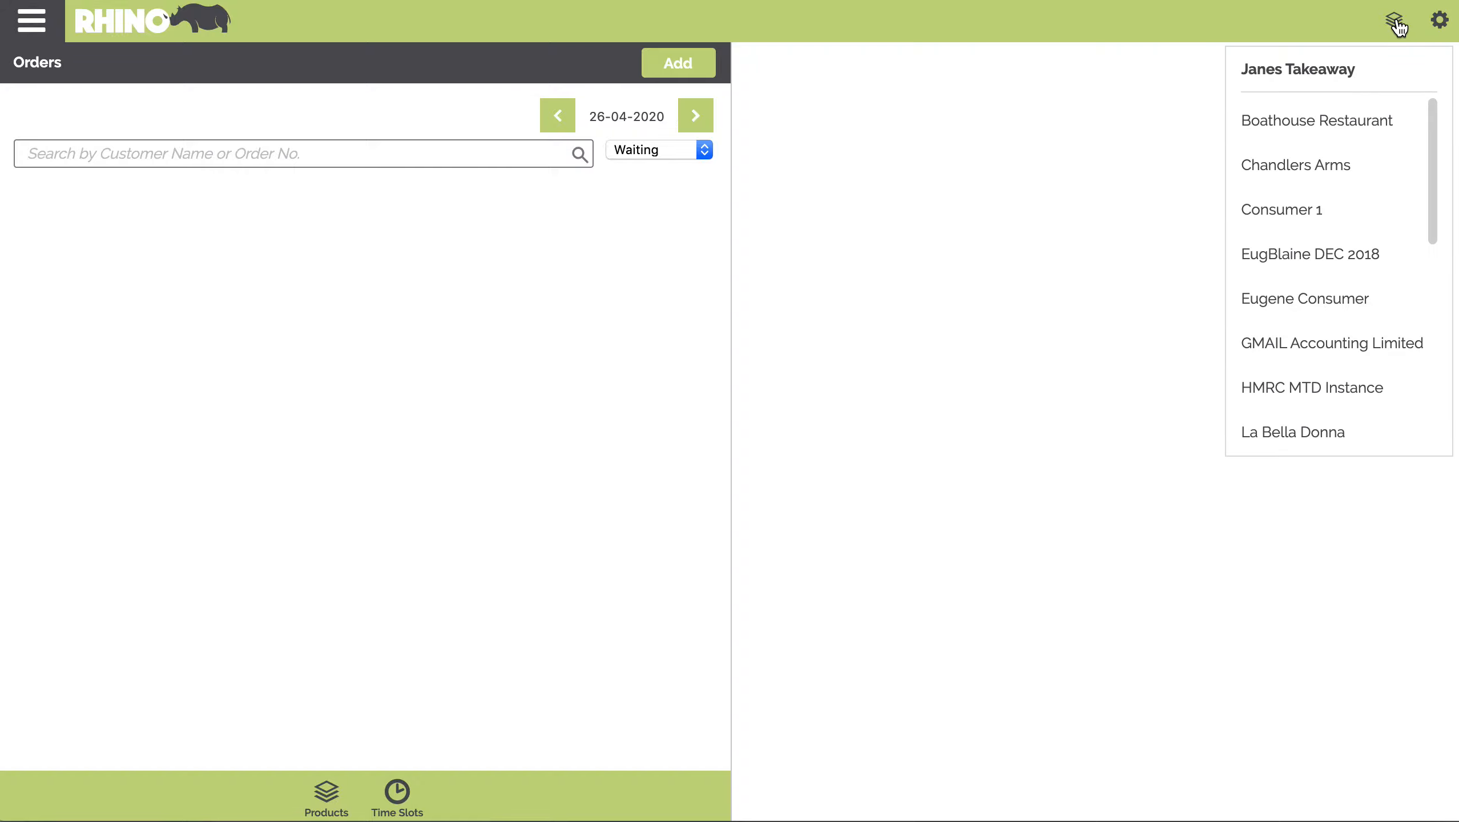
pyautogui.click(1294, 211)
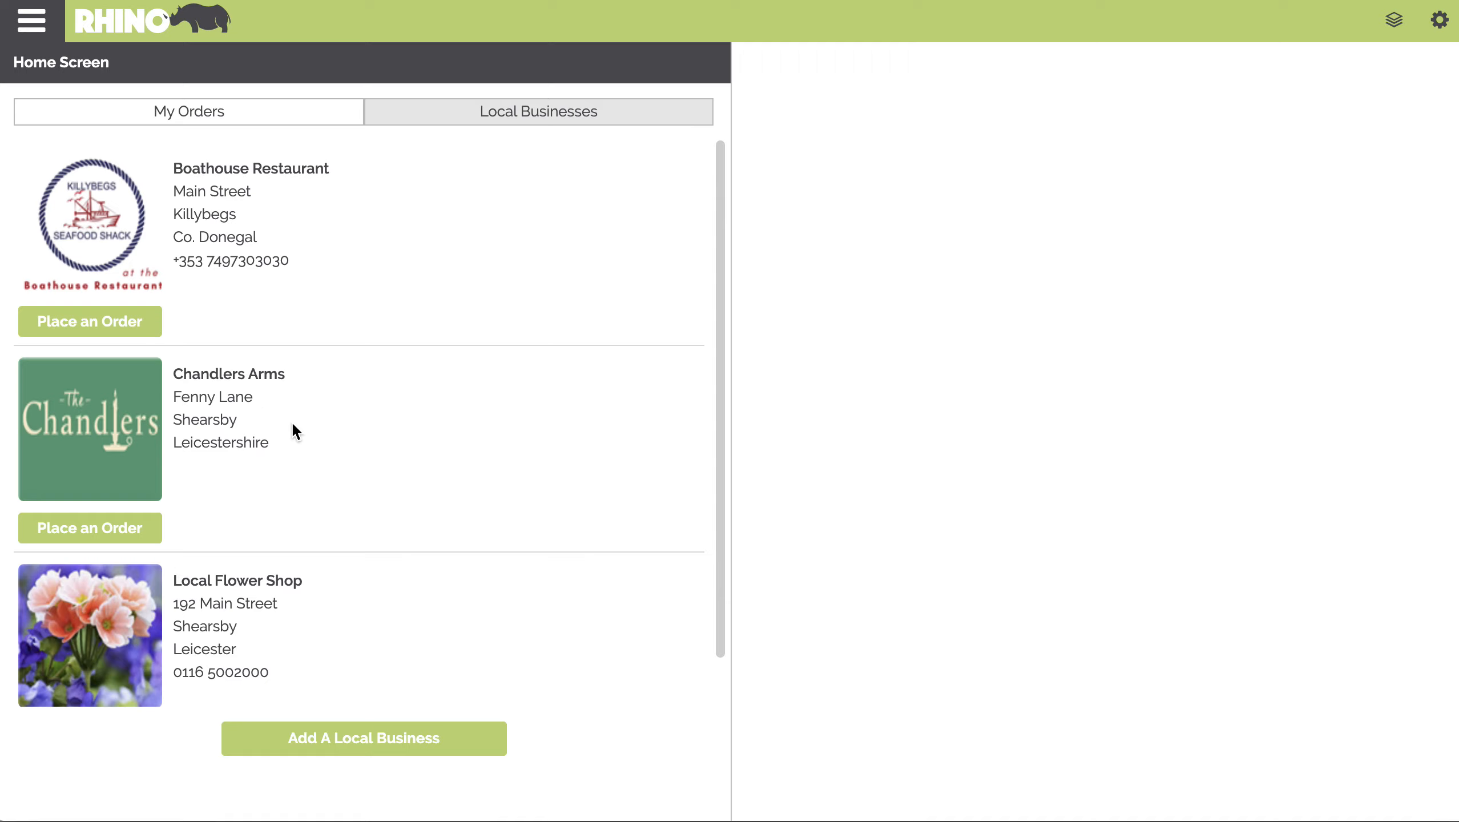
pyautogui.scroll(-2, 293, 424)
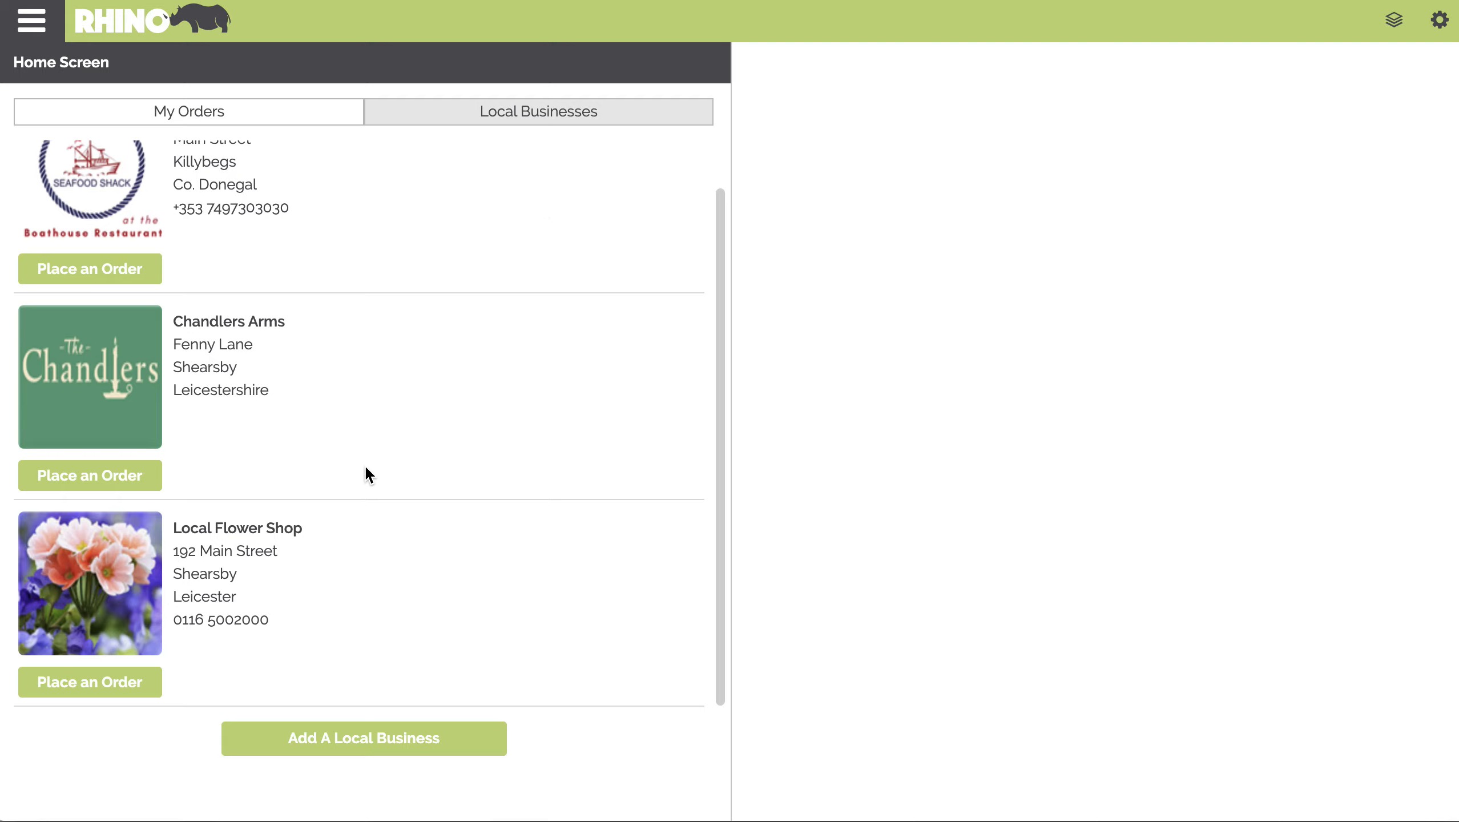
pyautogui.click(399, 745)
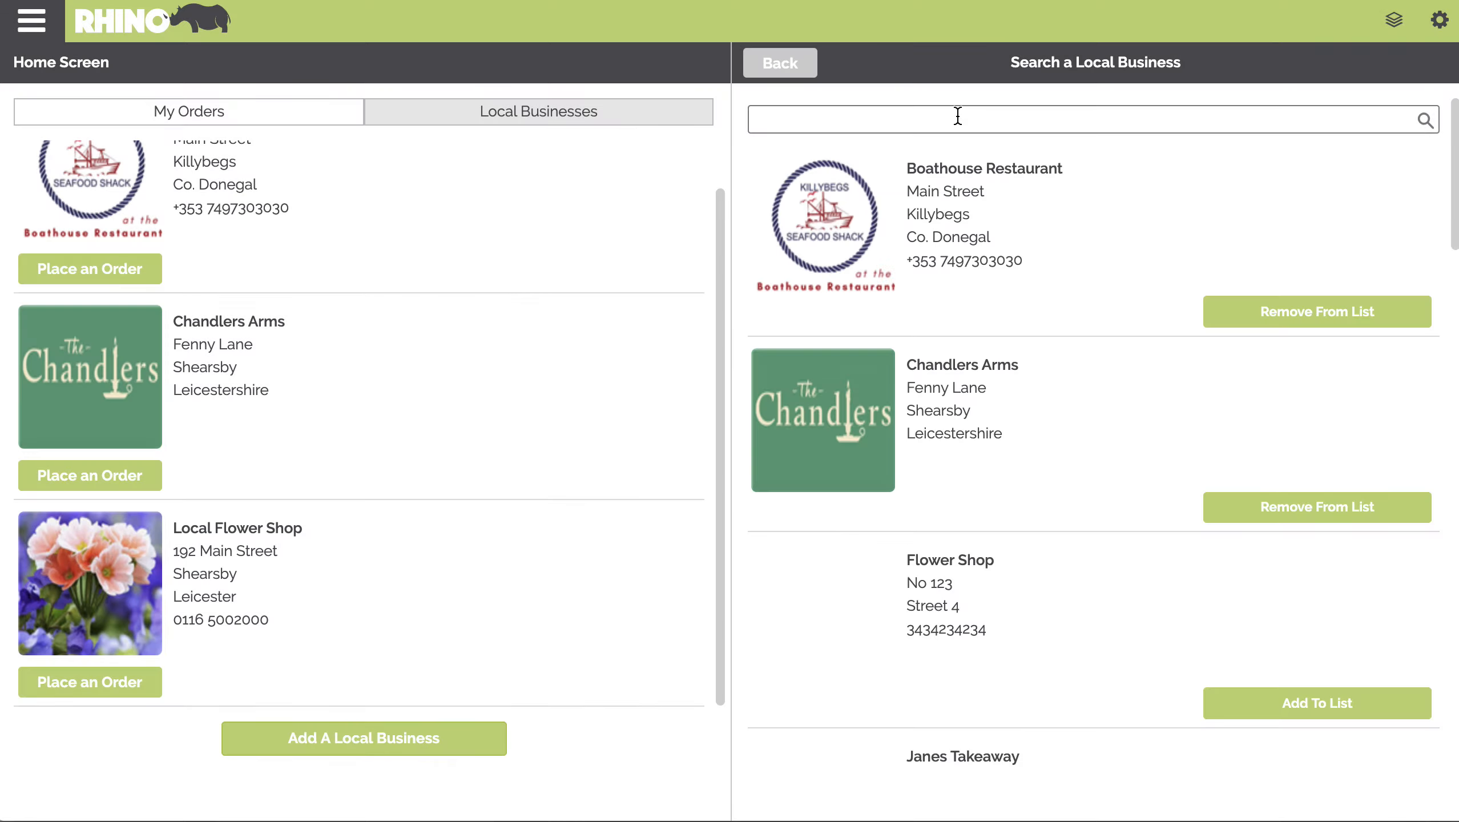
# Search the local businesses for "Jane" and add Janes Takeaway to the consumer's list.
pyautogui.click(957, 116)
pyautogui.write('Jane')
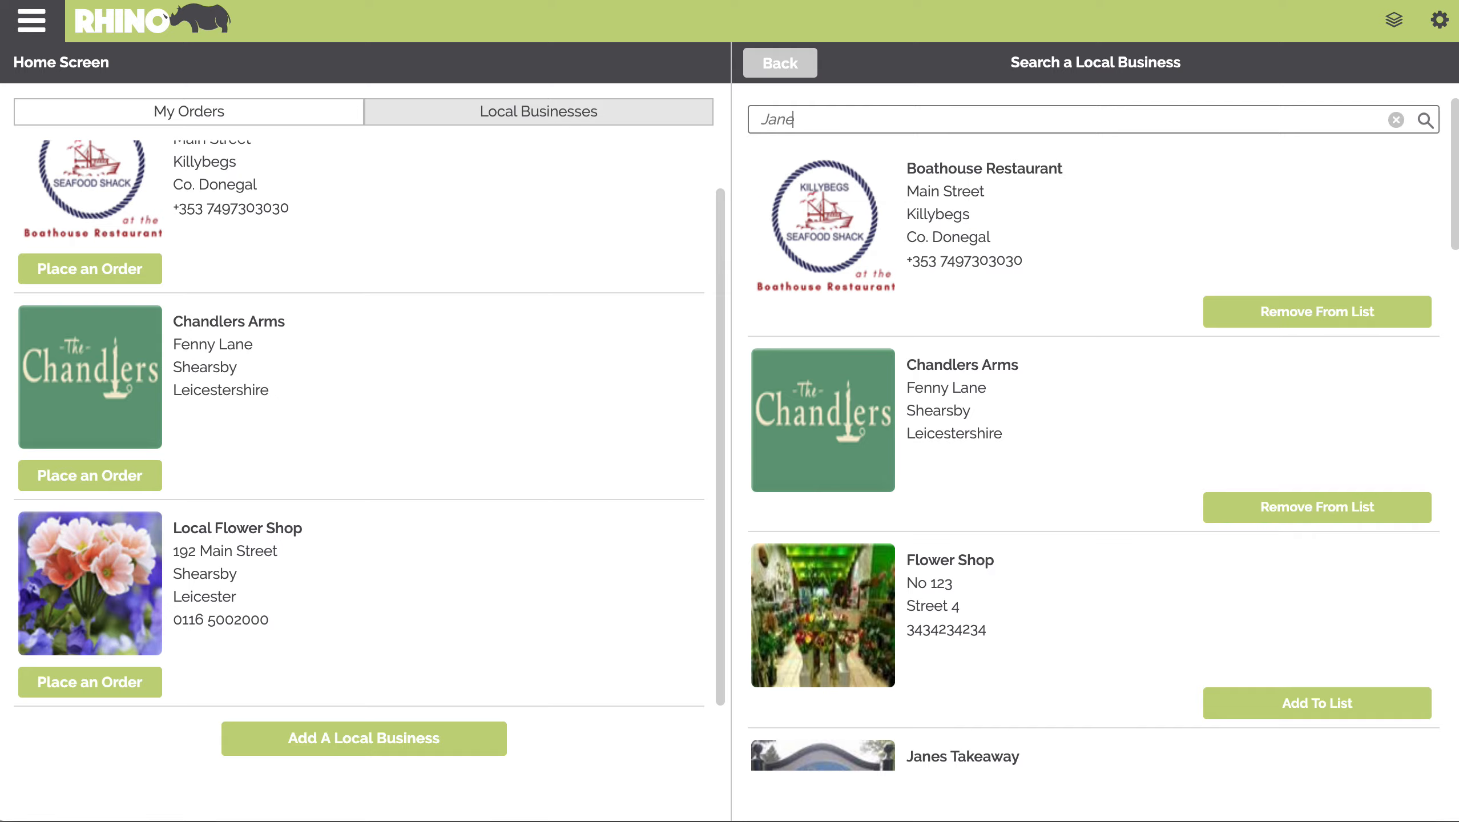
pyautogui.press('Return')
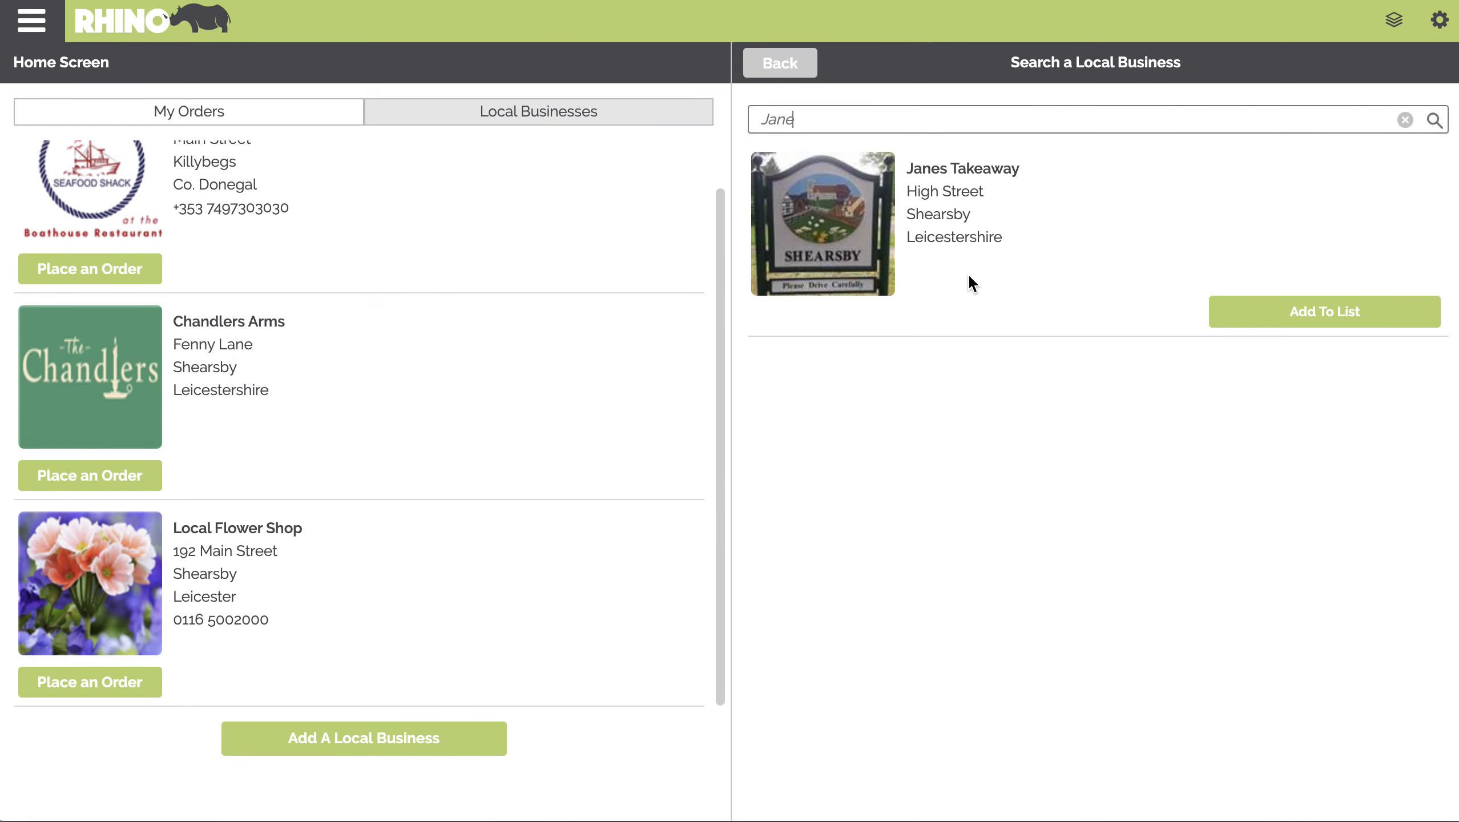
pyautogui.click(1332, 322)
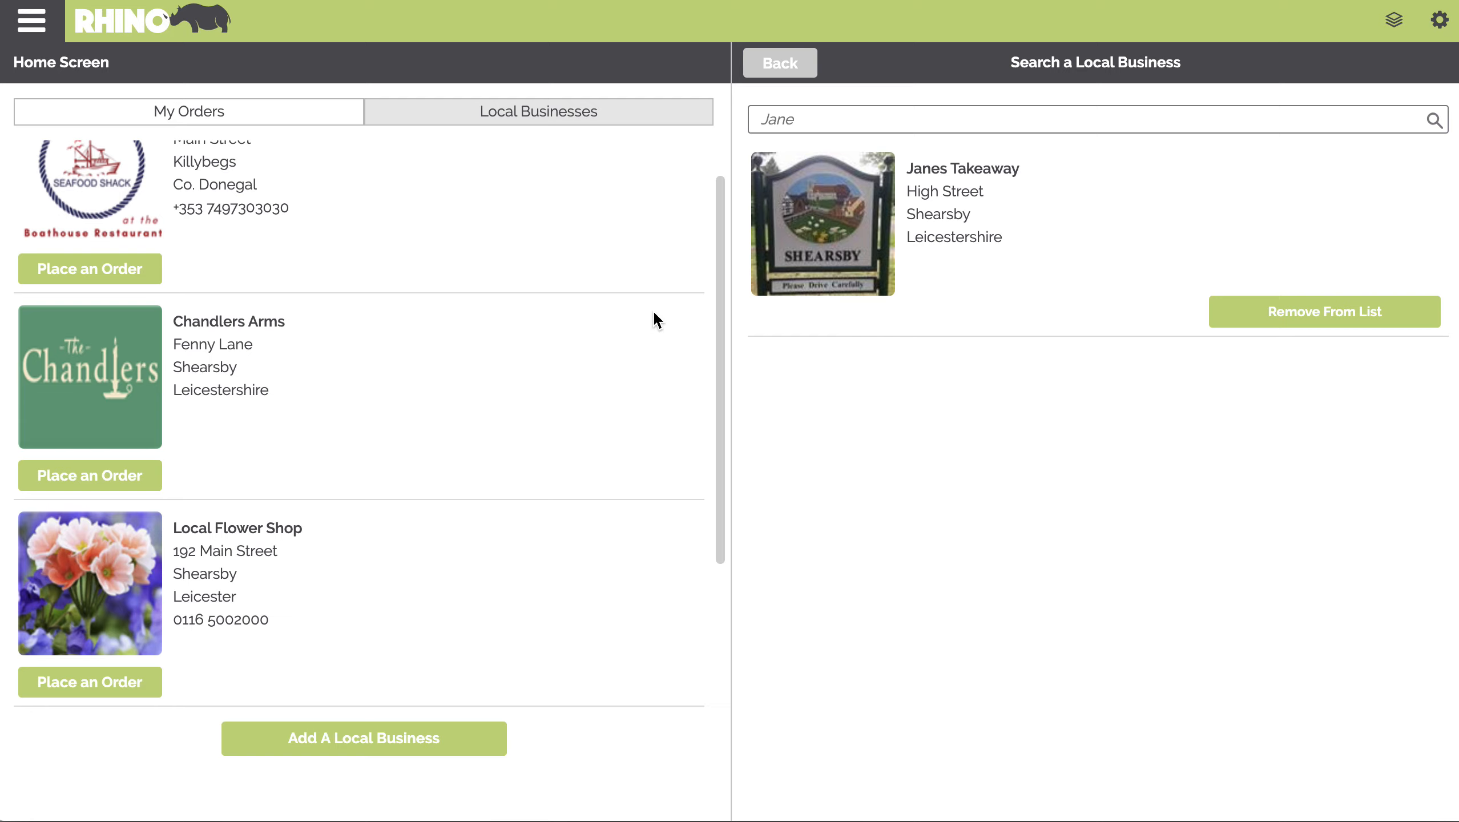
# Start an order with Janes Takeaway for collection on 26-04-2020 at 19:30.
pyautogui.scroll(-4, 397, 271)
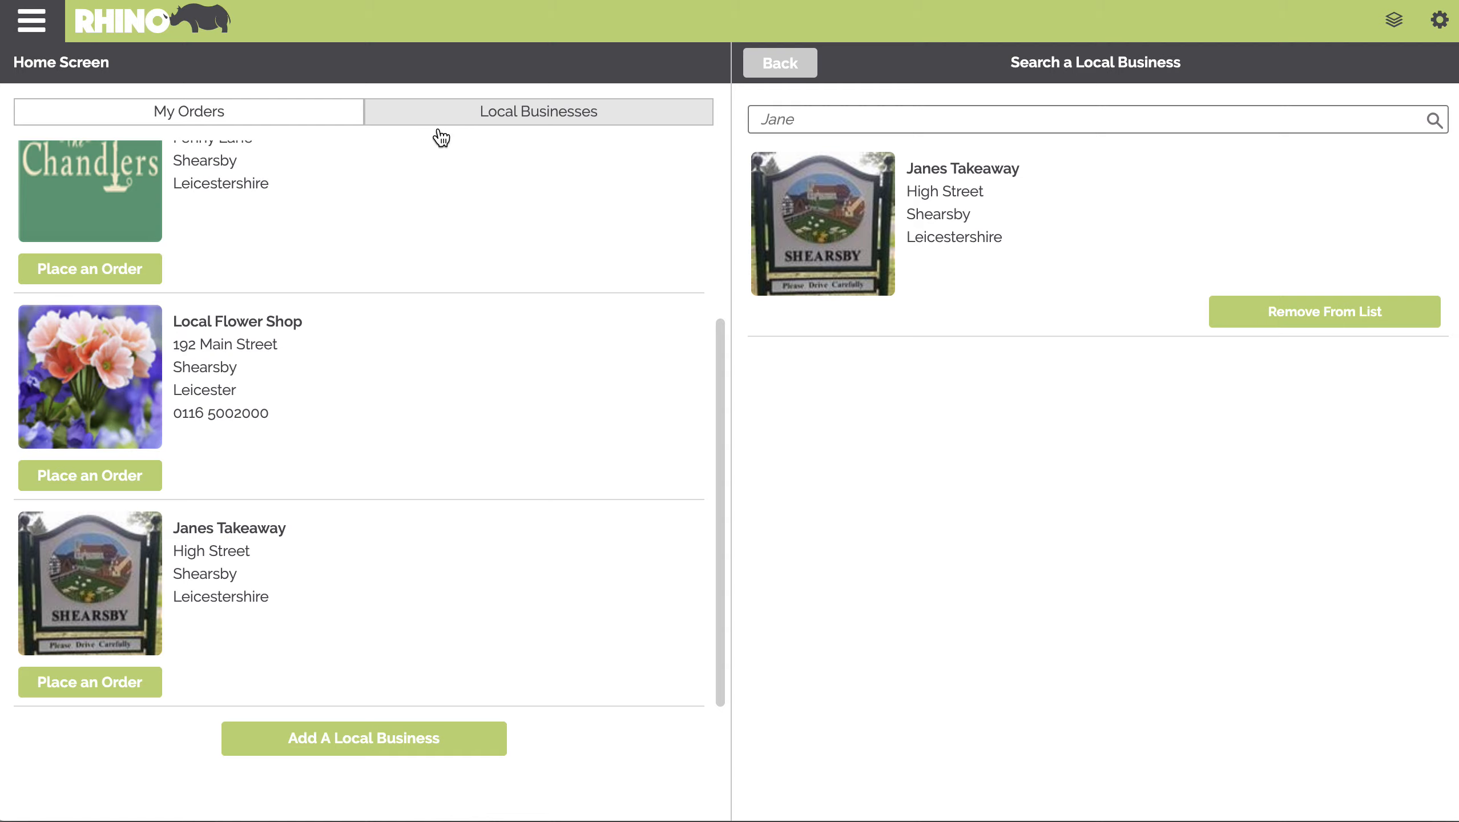
pyautogui.click(109, 688)
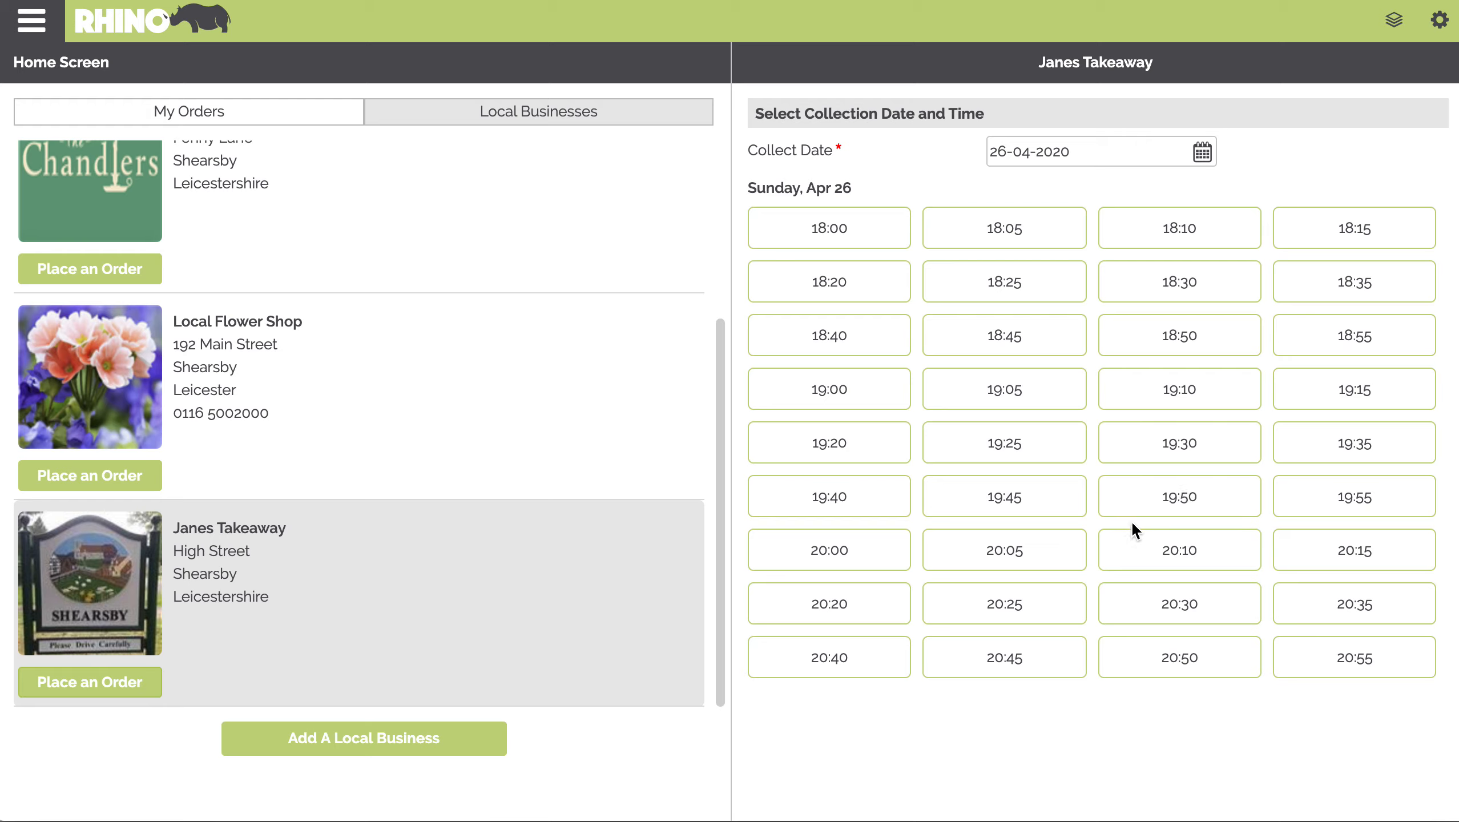
pyautogui.click(1179, 452)
pyautogui.click(676, 455)
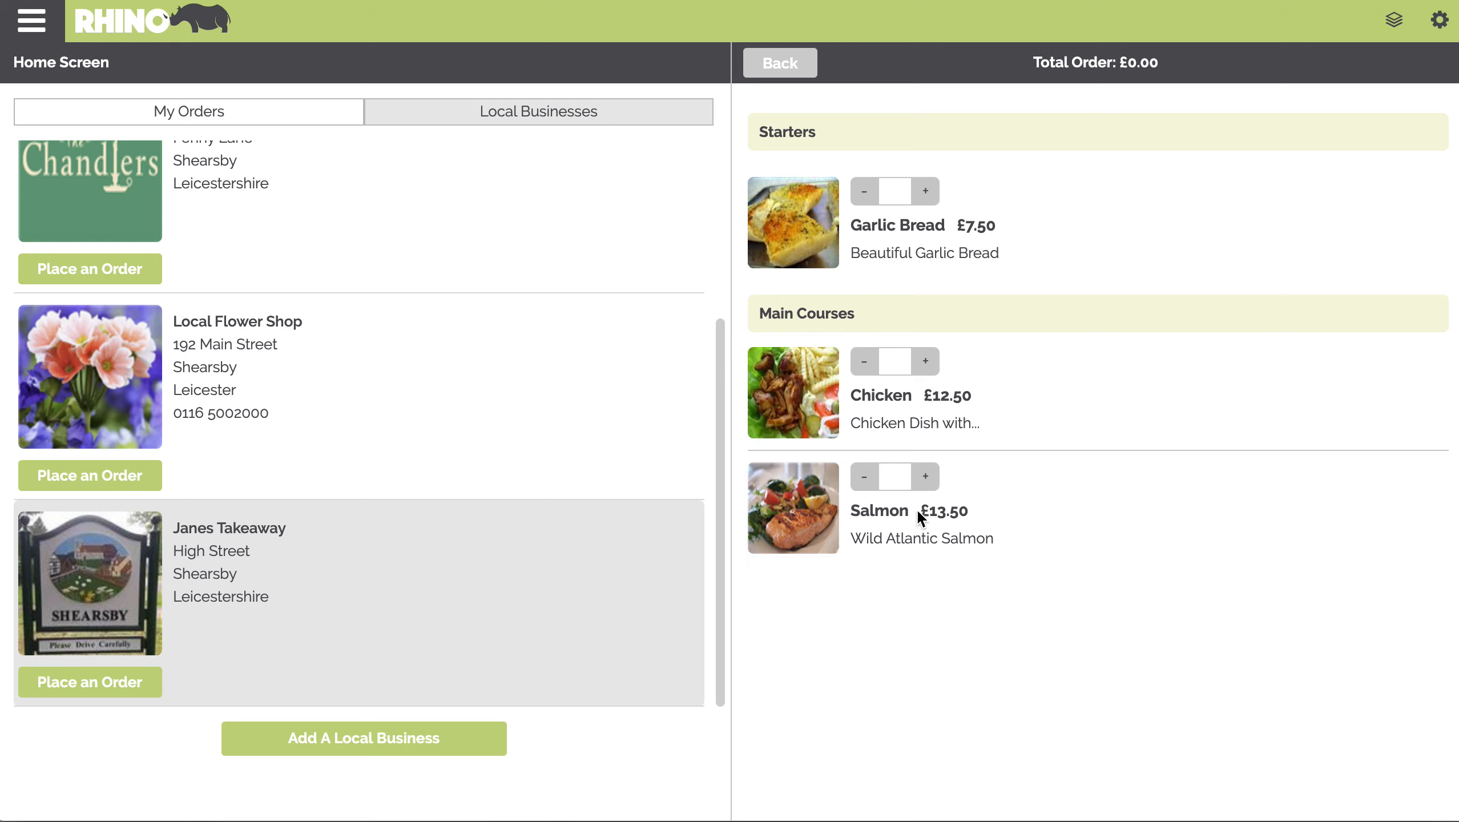
# Order one Garlic Bread and one Chicken, with the note "I would like some extra sauce..." on the Chicken.
pyautogui.click(925, 191)
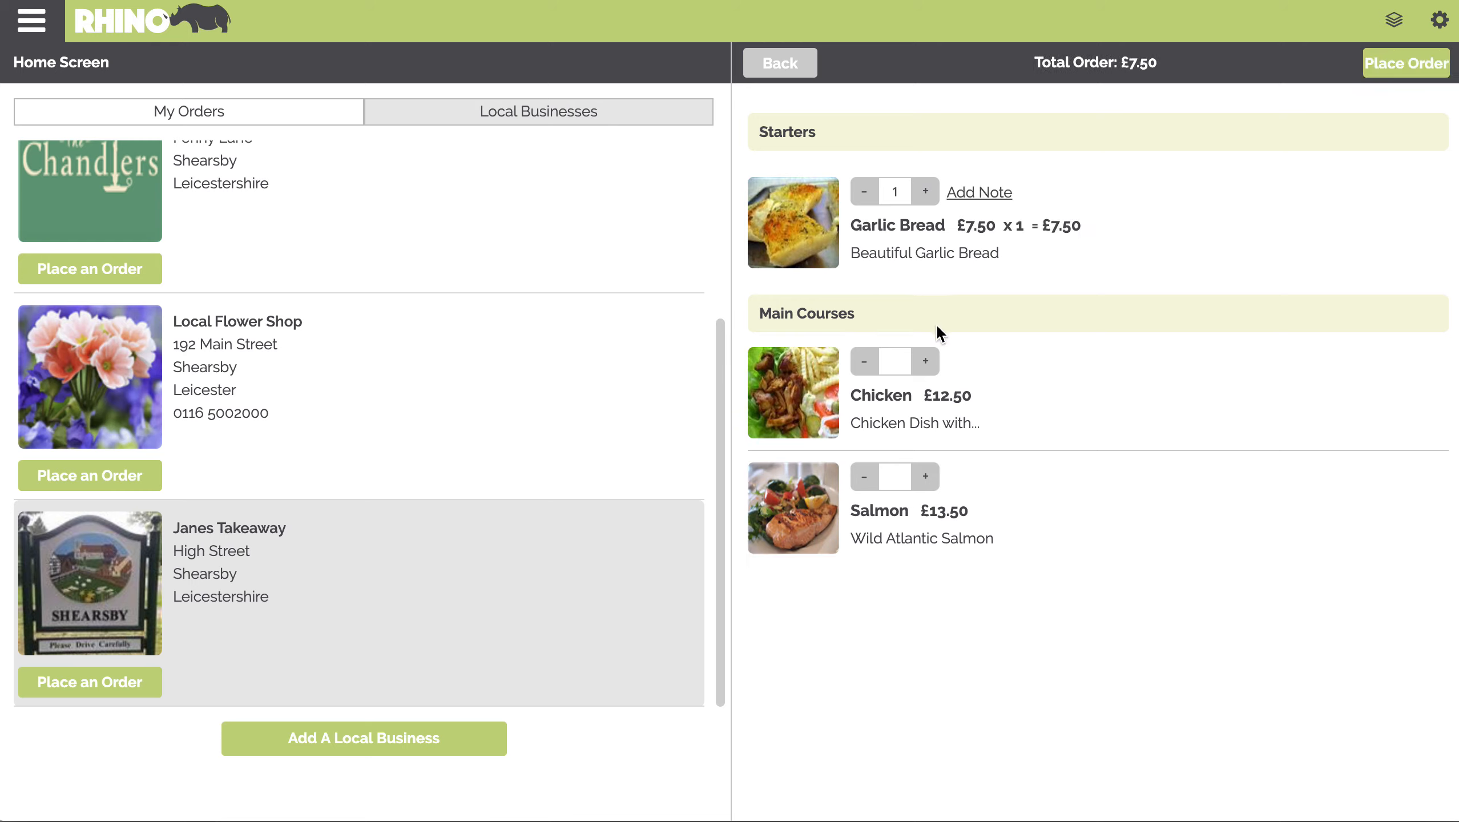
pyautogui.click(924, 361)
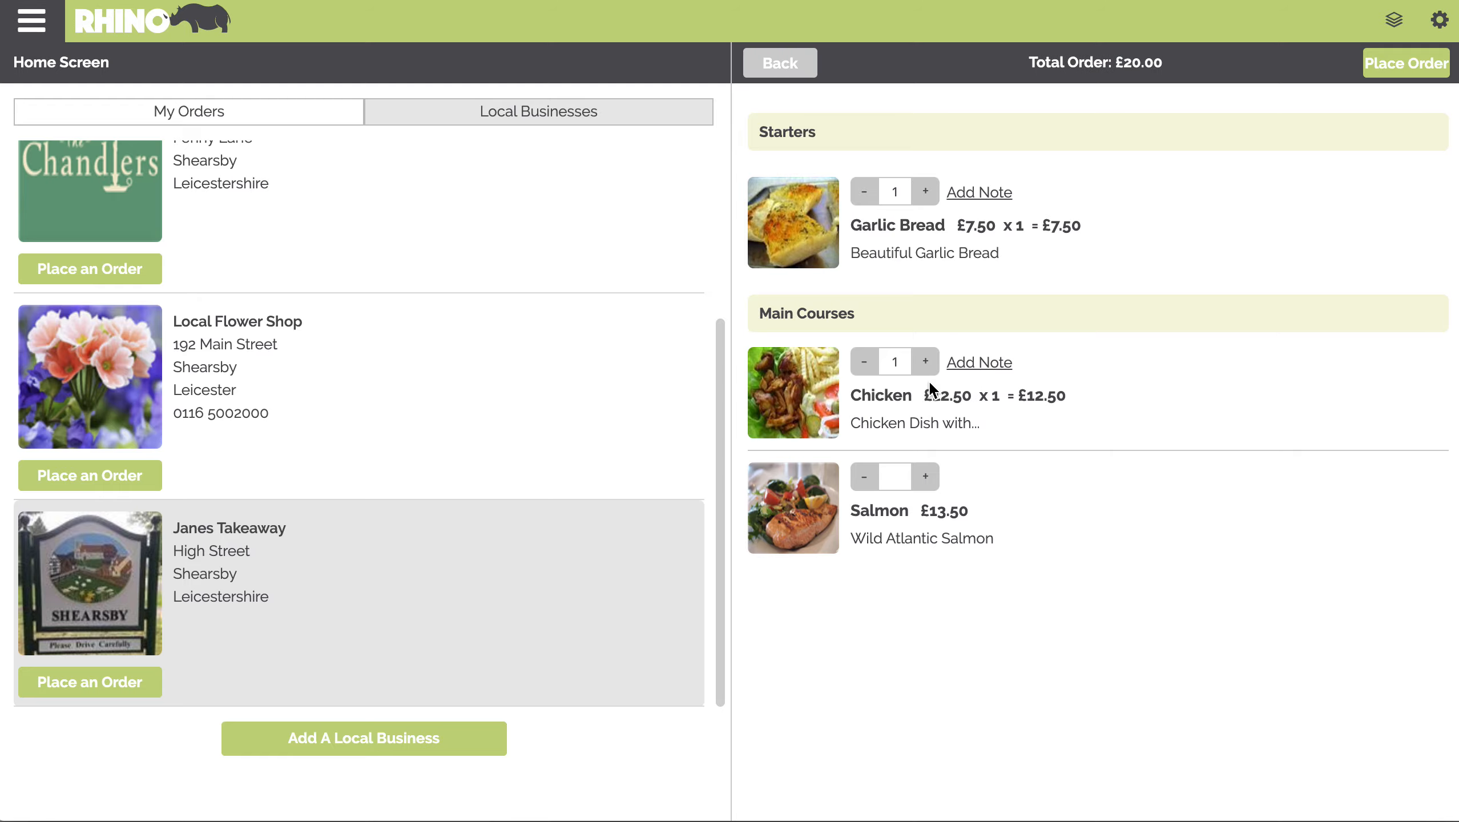
pyautogui.click(1008, 361)
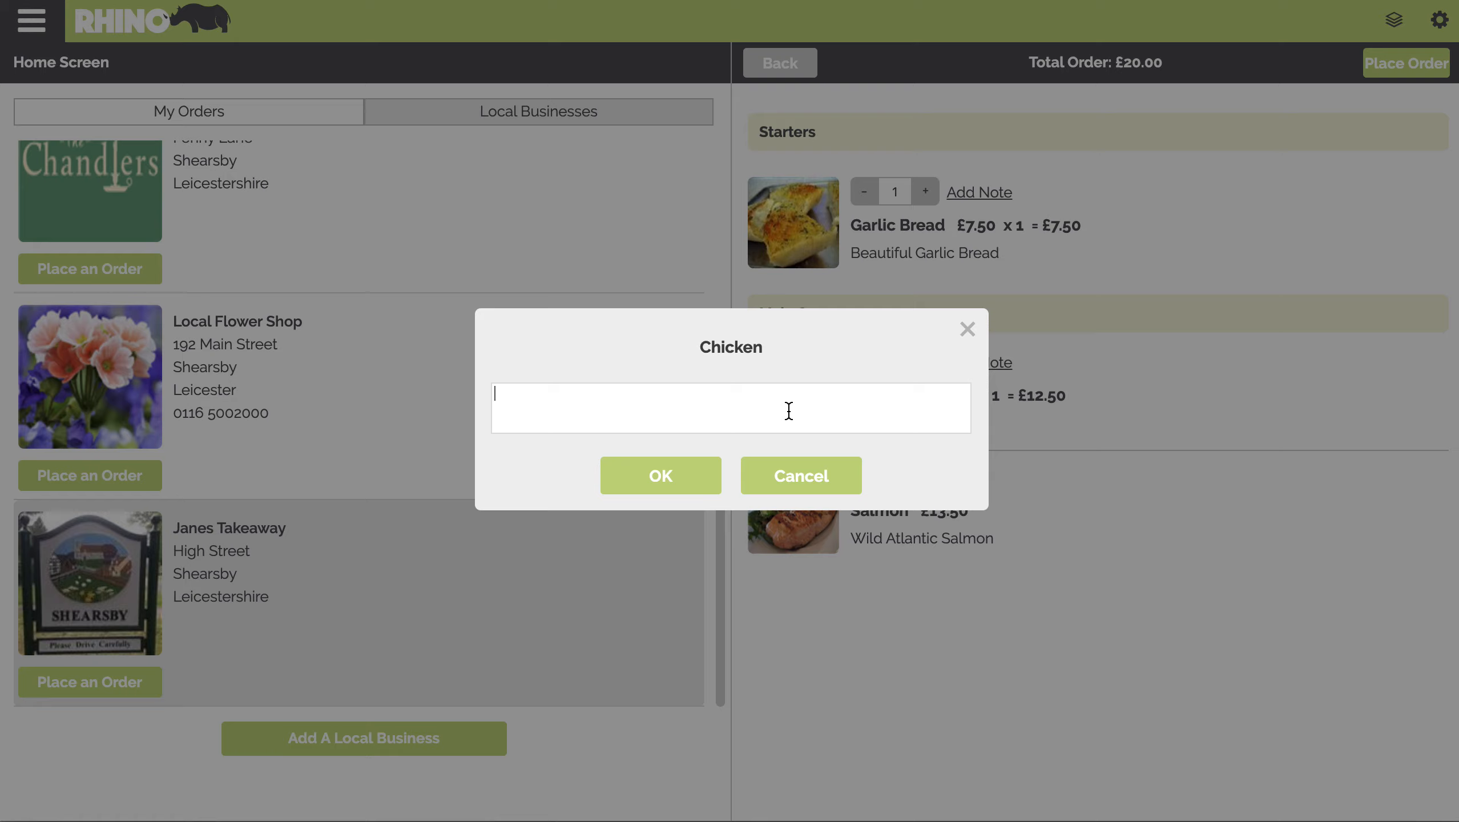
pyautogui.write('I would like some extra sauce...')
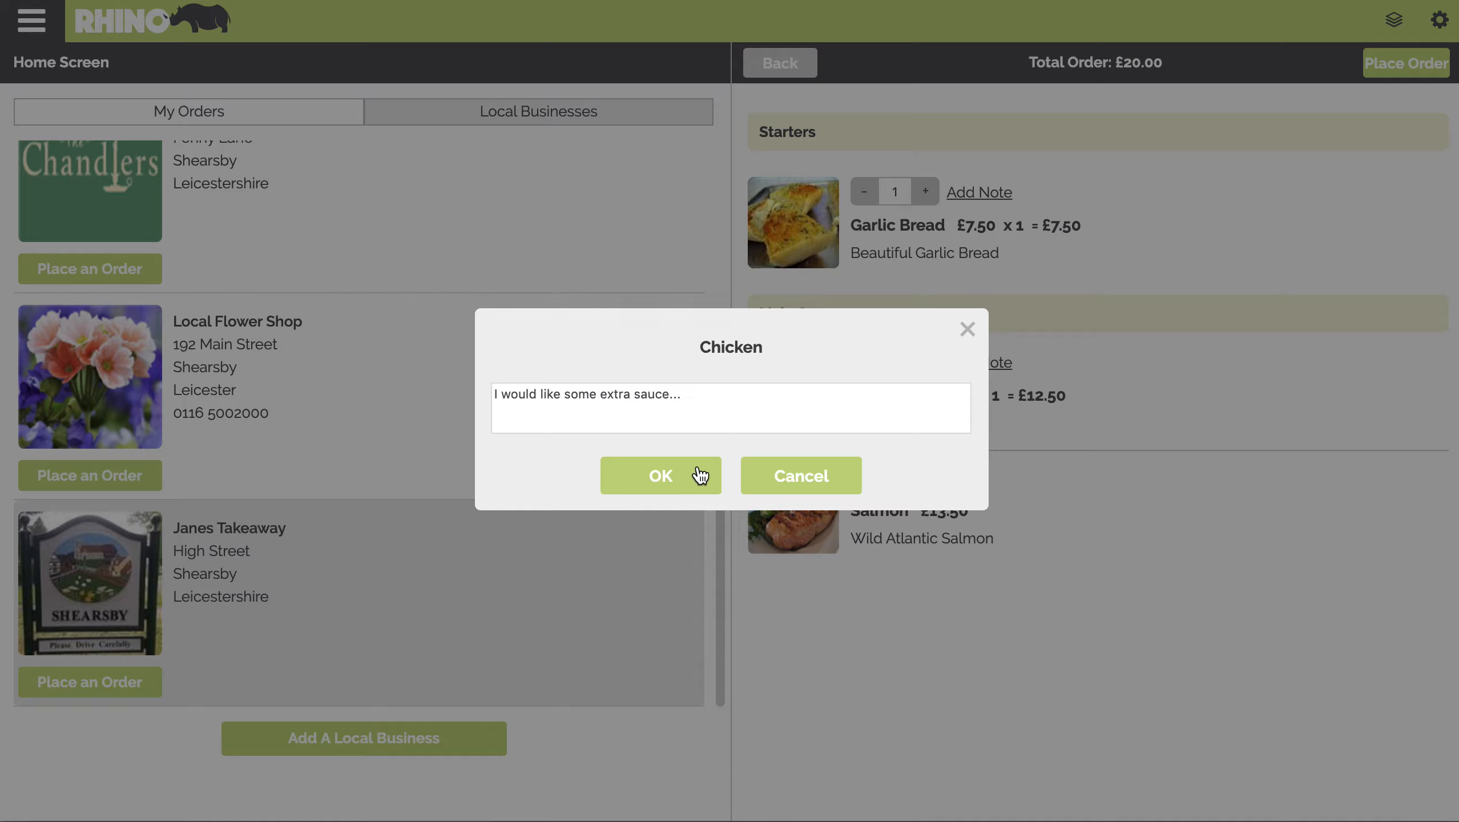
pyautogui.click(695, 475)
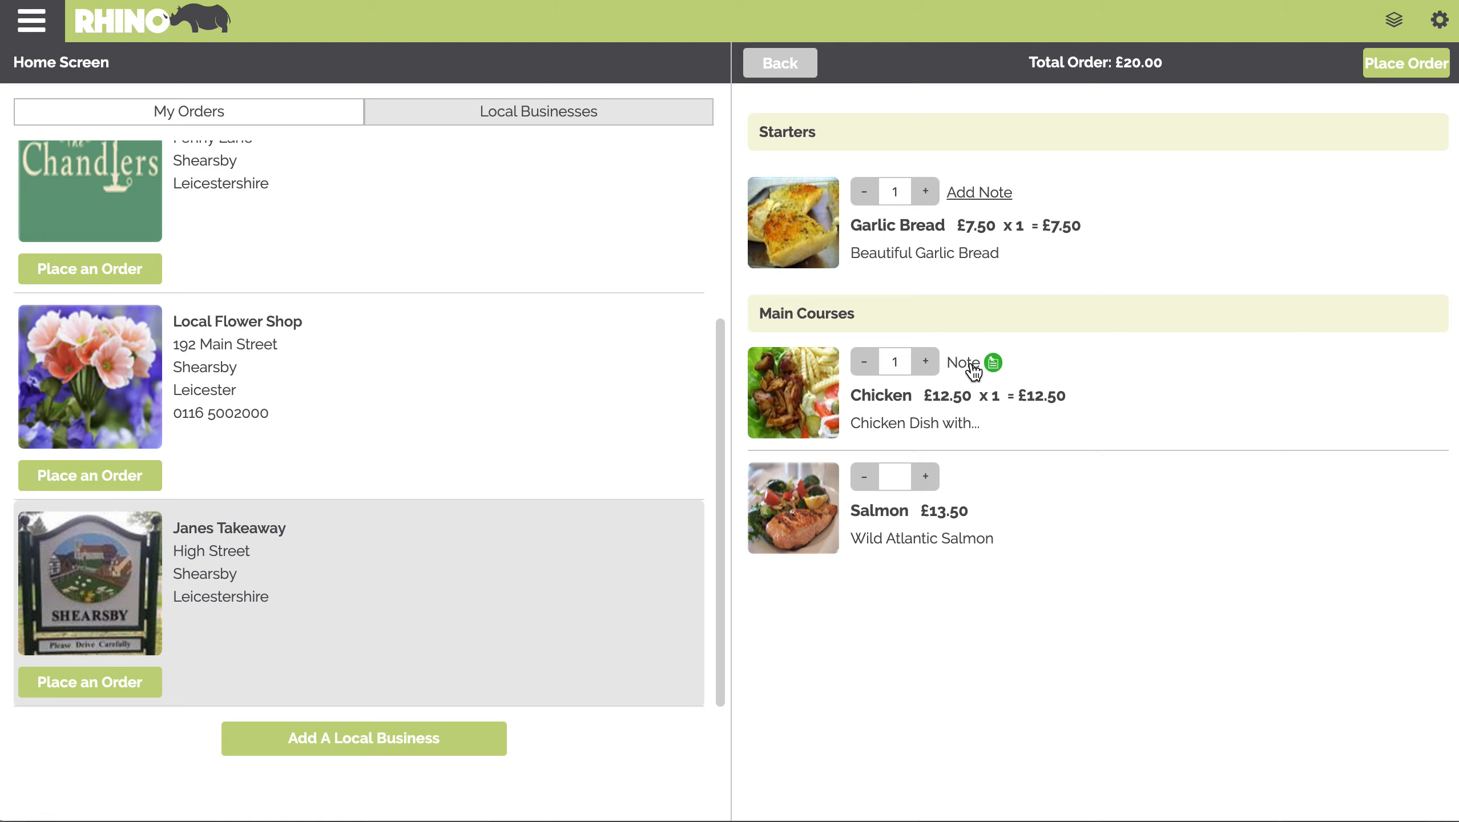
# Submit the Janes Takeaway order and dismiss the resulting message.
pyautogui.click(1414, 71)
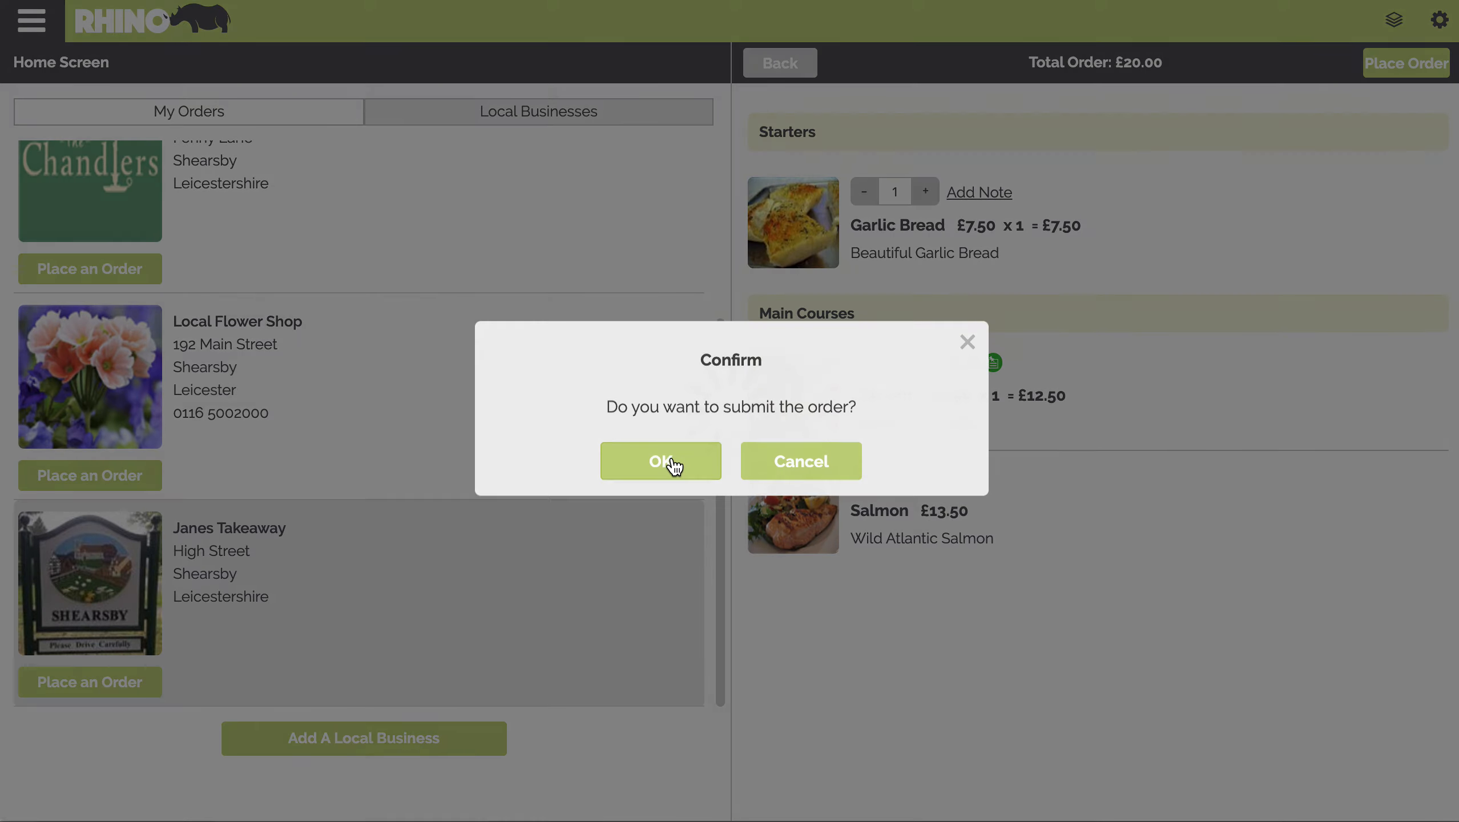
pyautogui.click(673, 464)
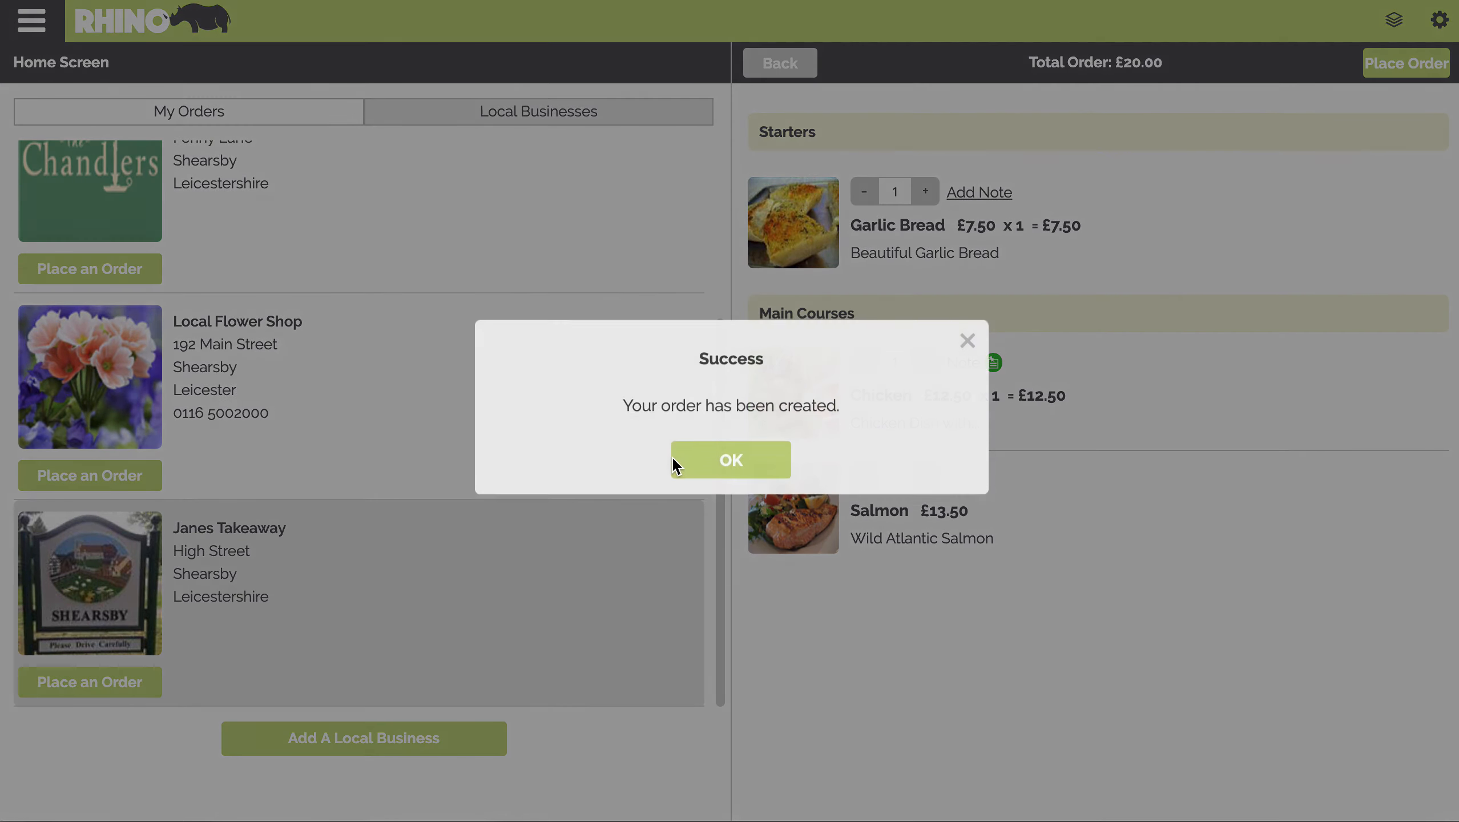
pyautogui.click(728, 460)
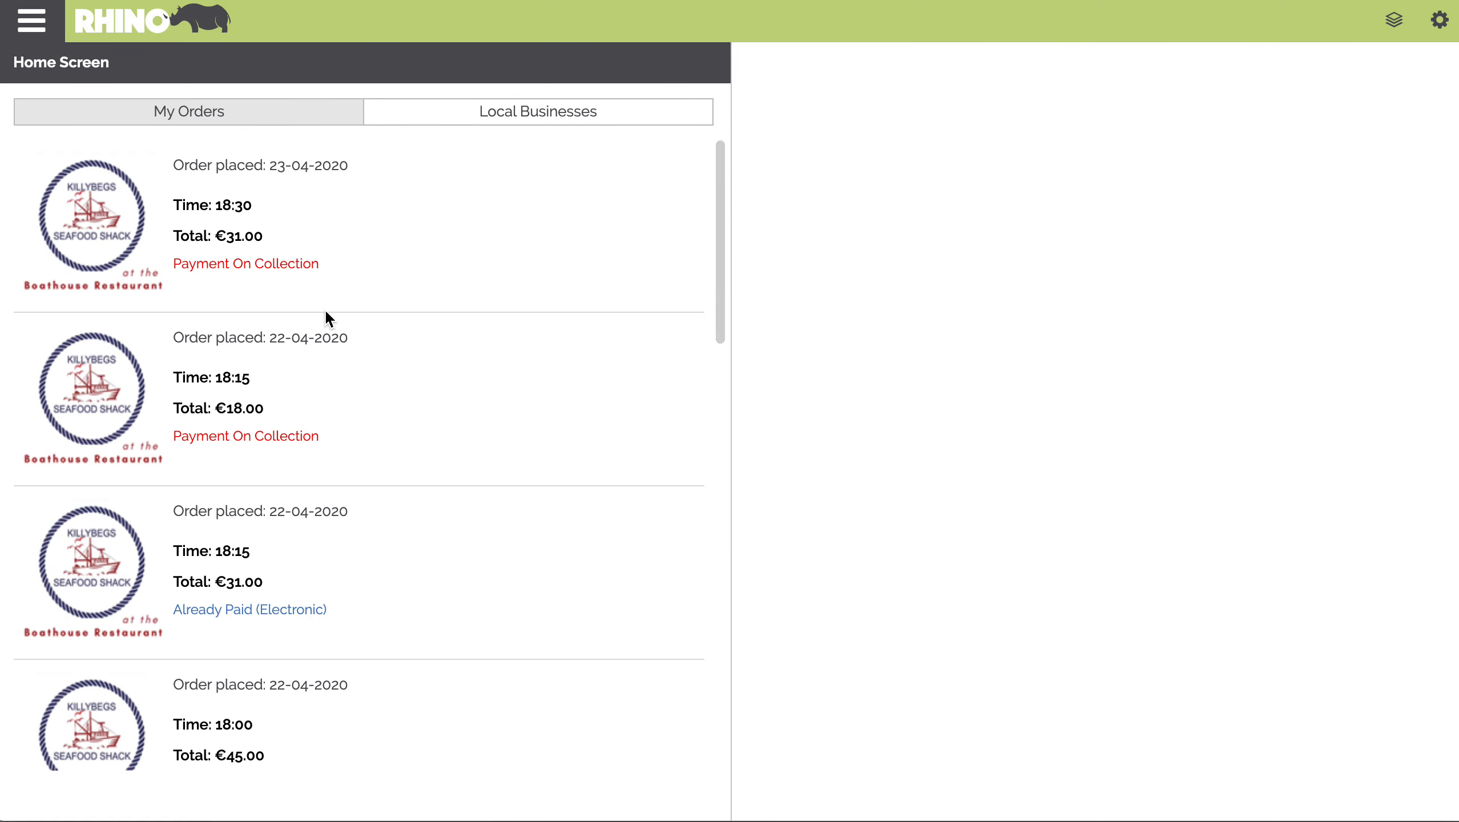
# Look through My Orders for the new Janes Takeaway order and return to the Local Businesses list.
pyautogui.scroll(-15, 327, 315)
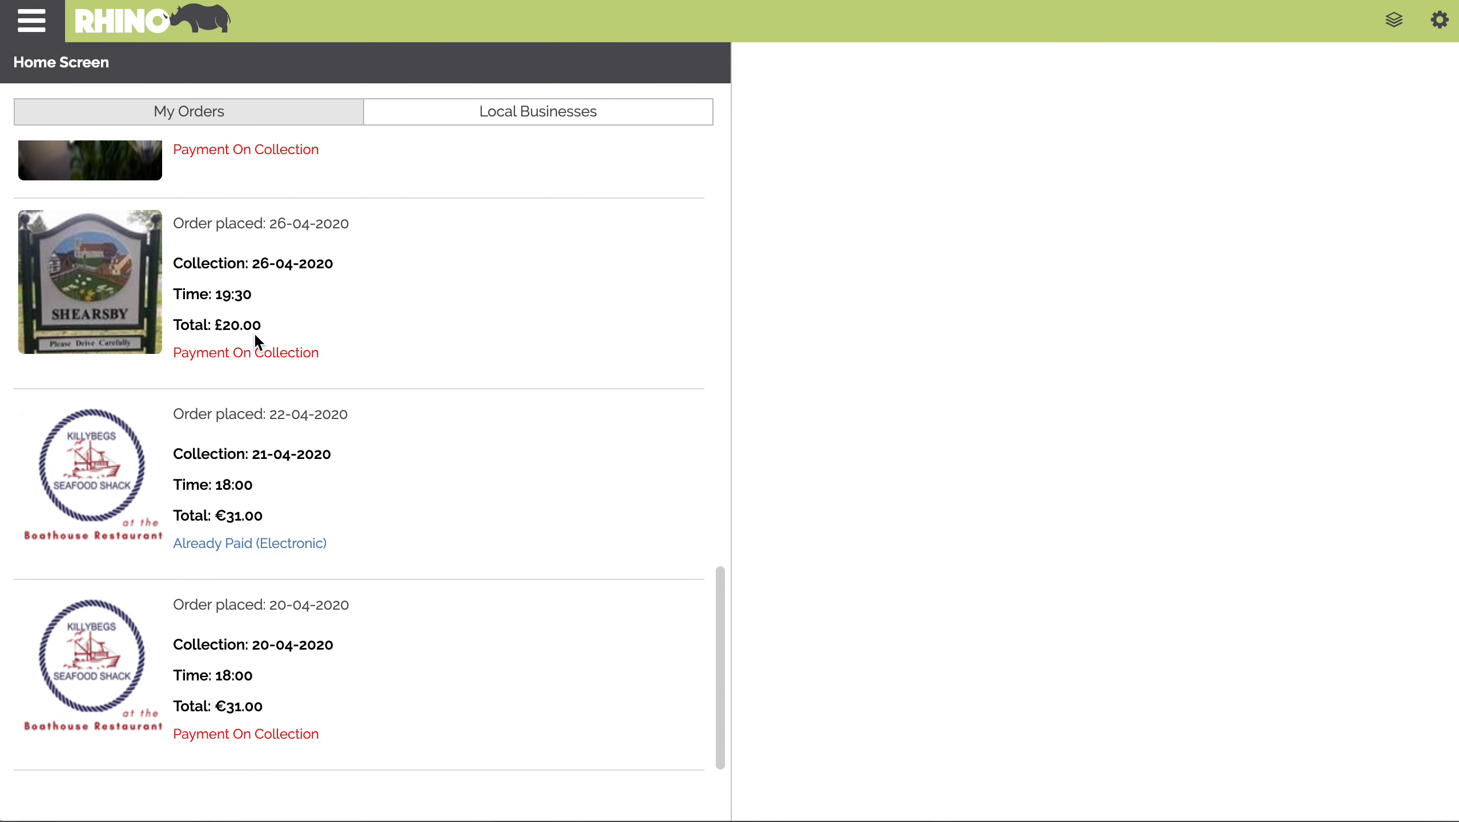
pyautogui.scroll(15, 331, 311)
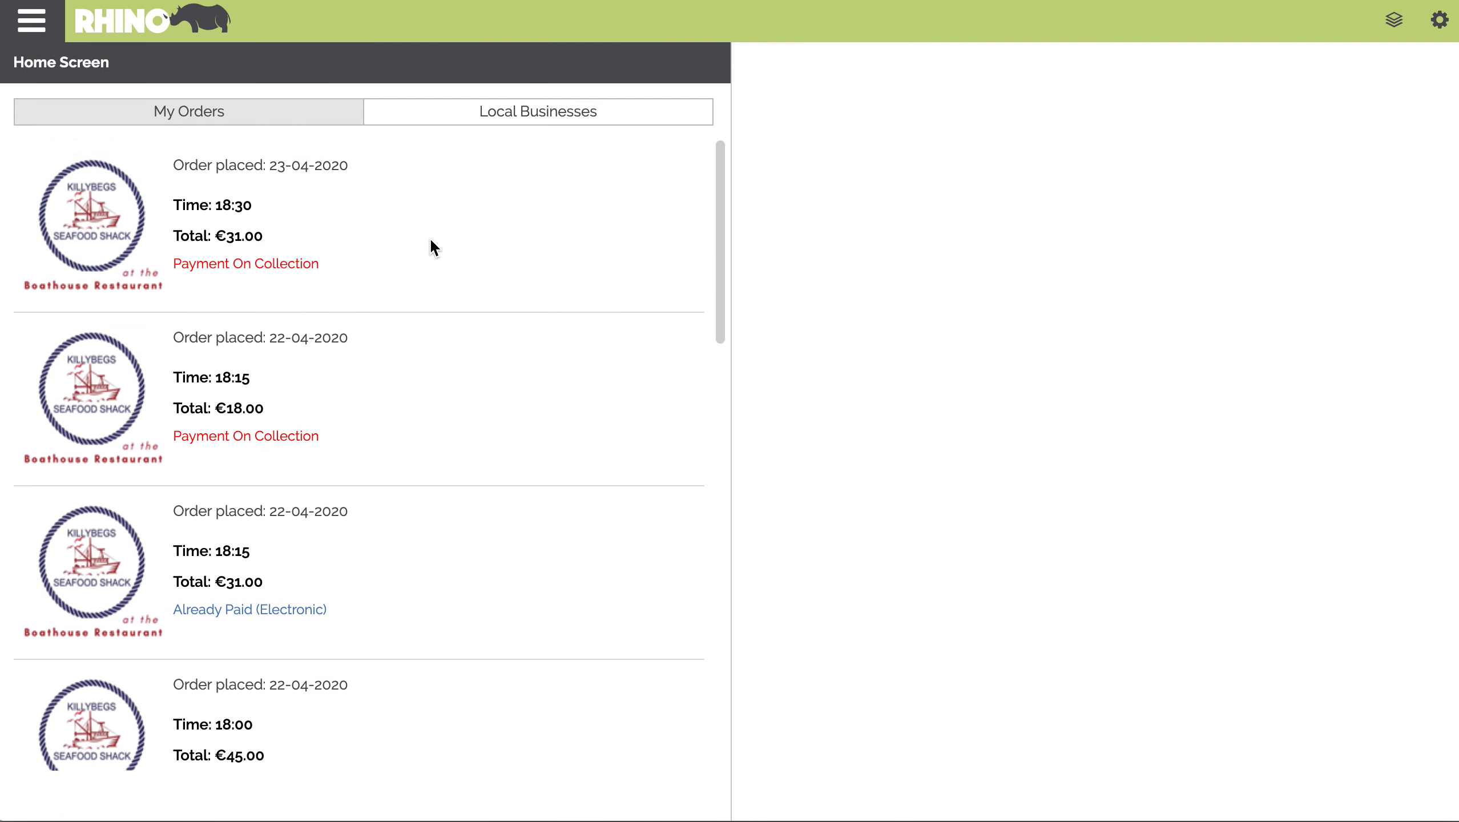
pyautogui.click(569, 110)
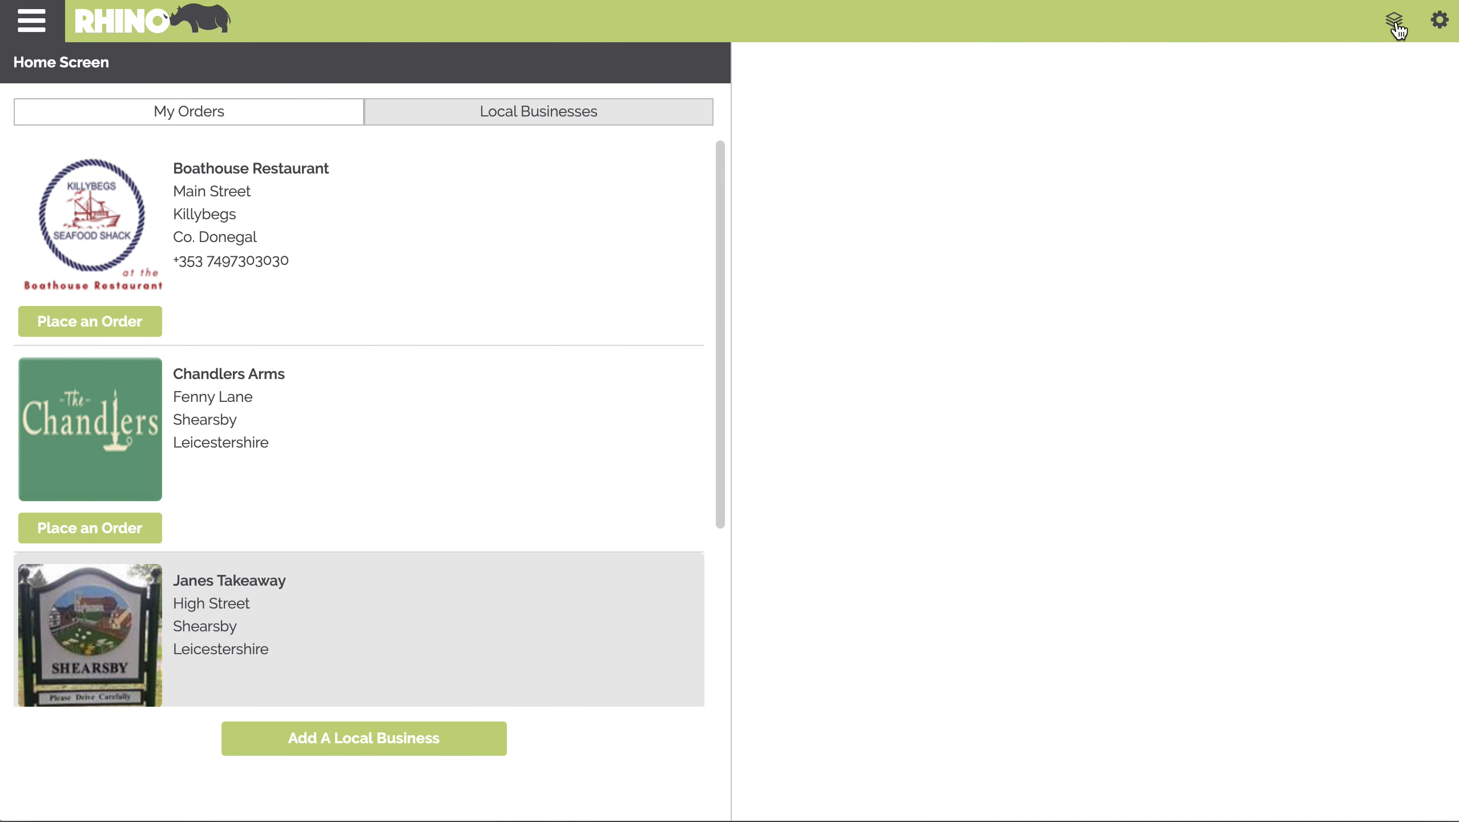
# Switch to the Janes Takeaway account and open the 19:30 order's details, keeping the order list filtered to Waiting.
pyautogui.click(1397, 26)
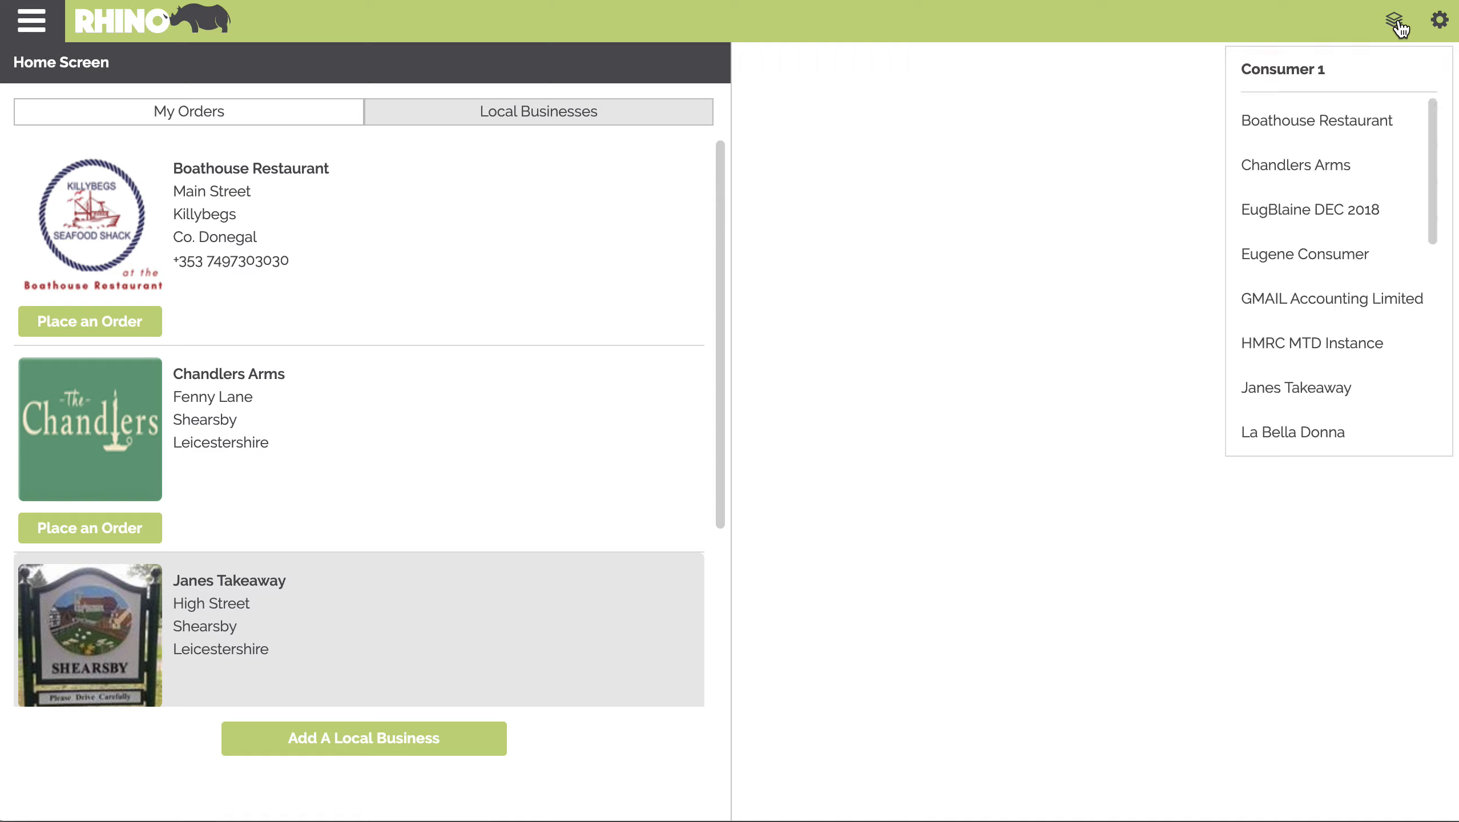
pyautogui.click(1345, 390)
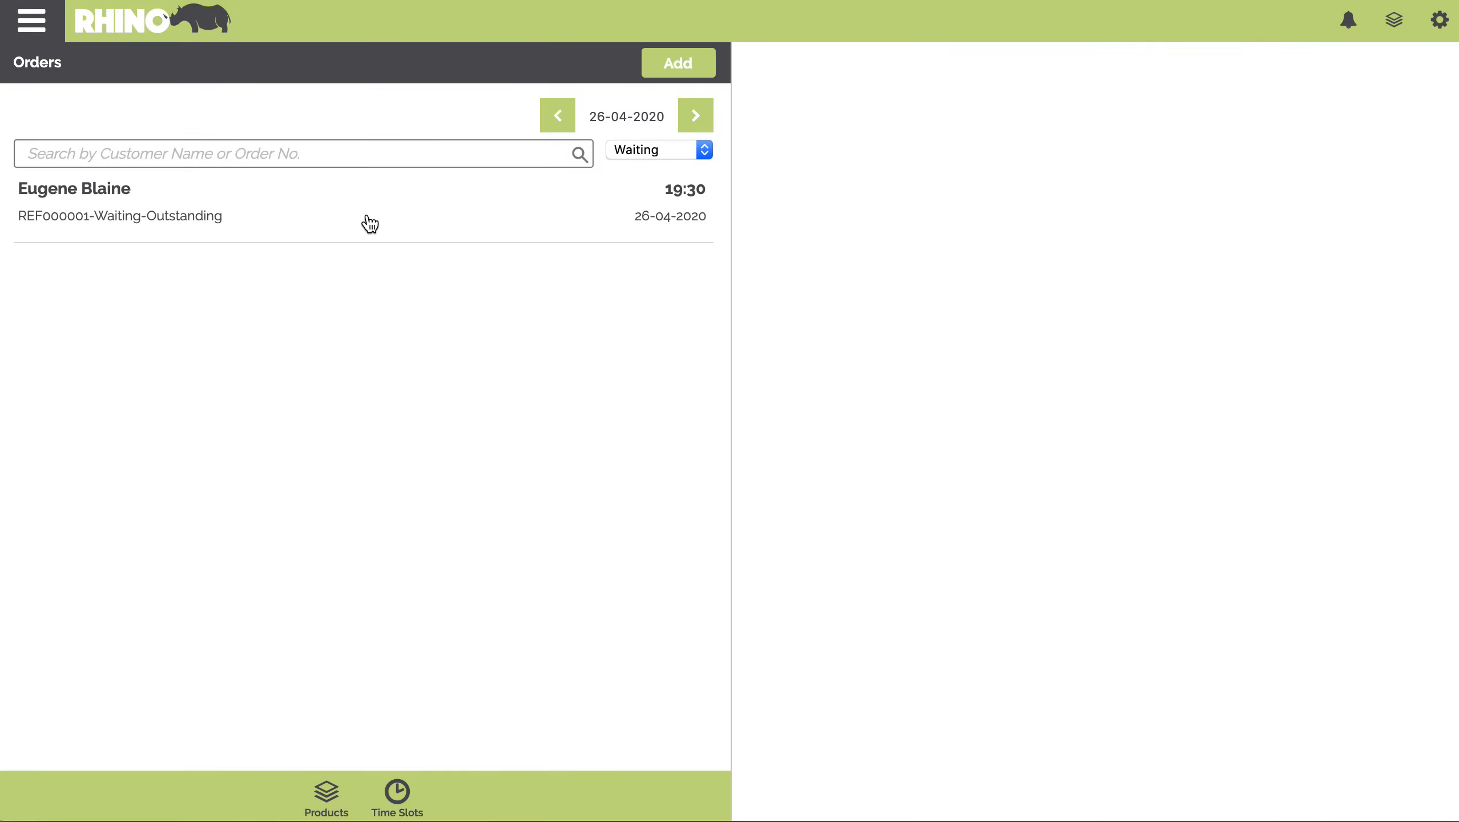
pyautogui.click(411, 234)
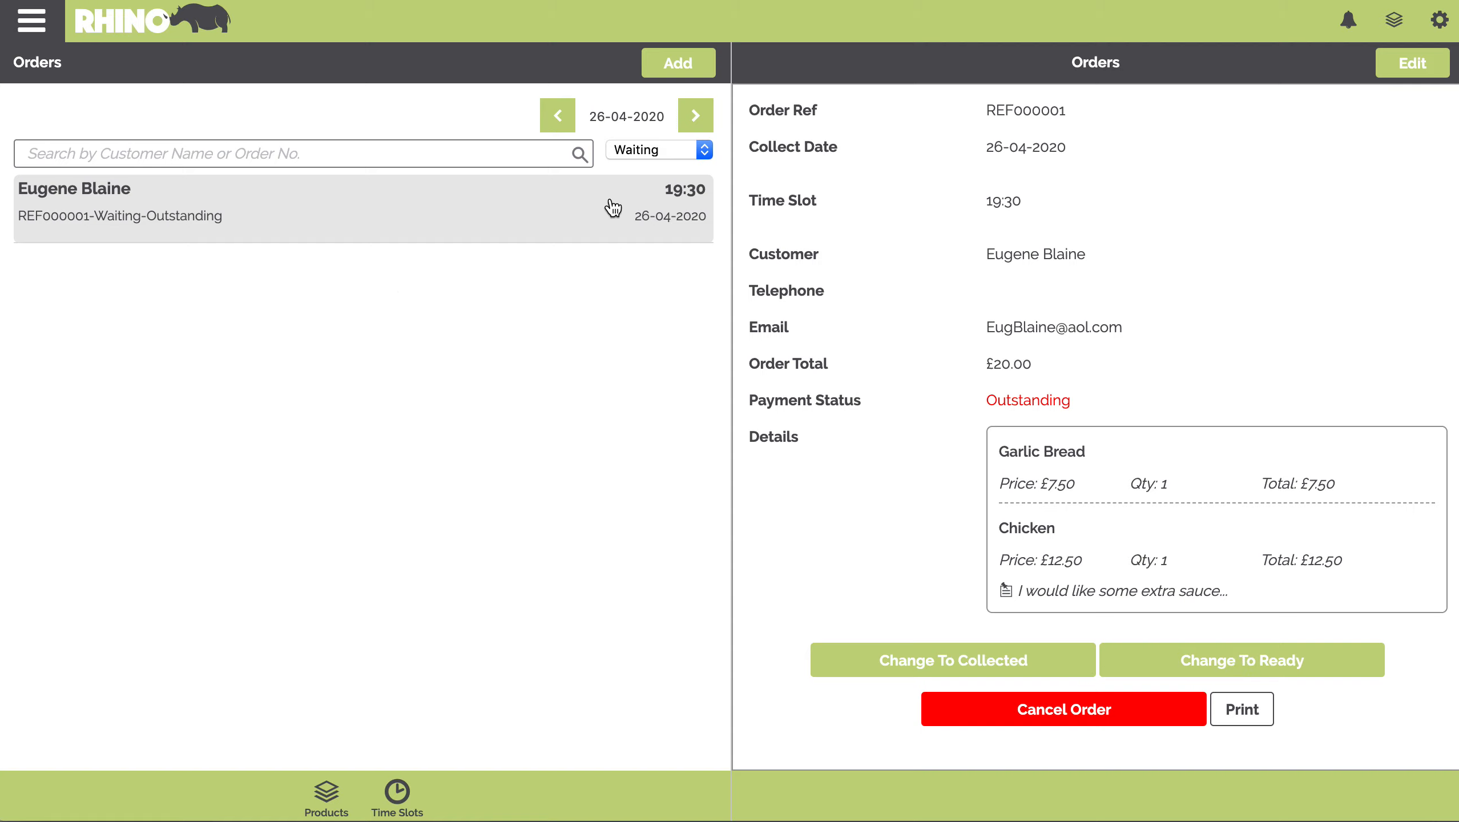
pyautogui.click(658, 149)
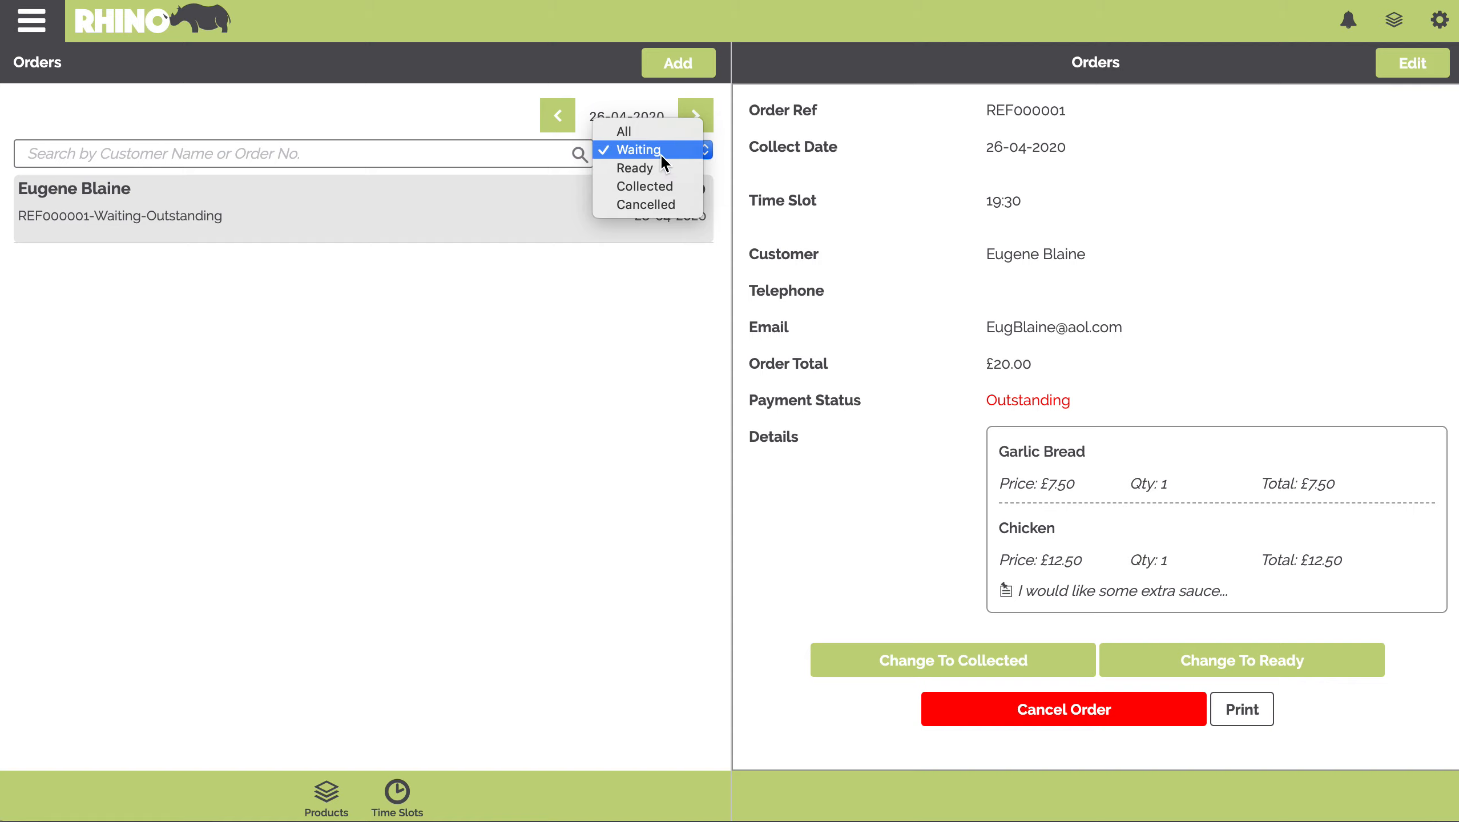
pyautogui.click(661, 153)
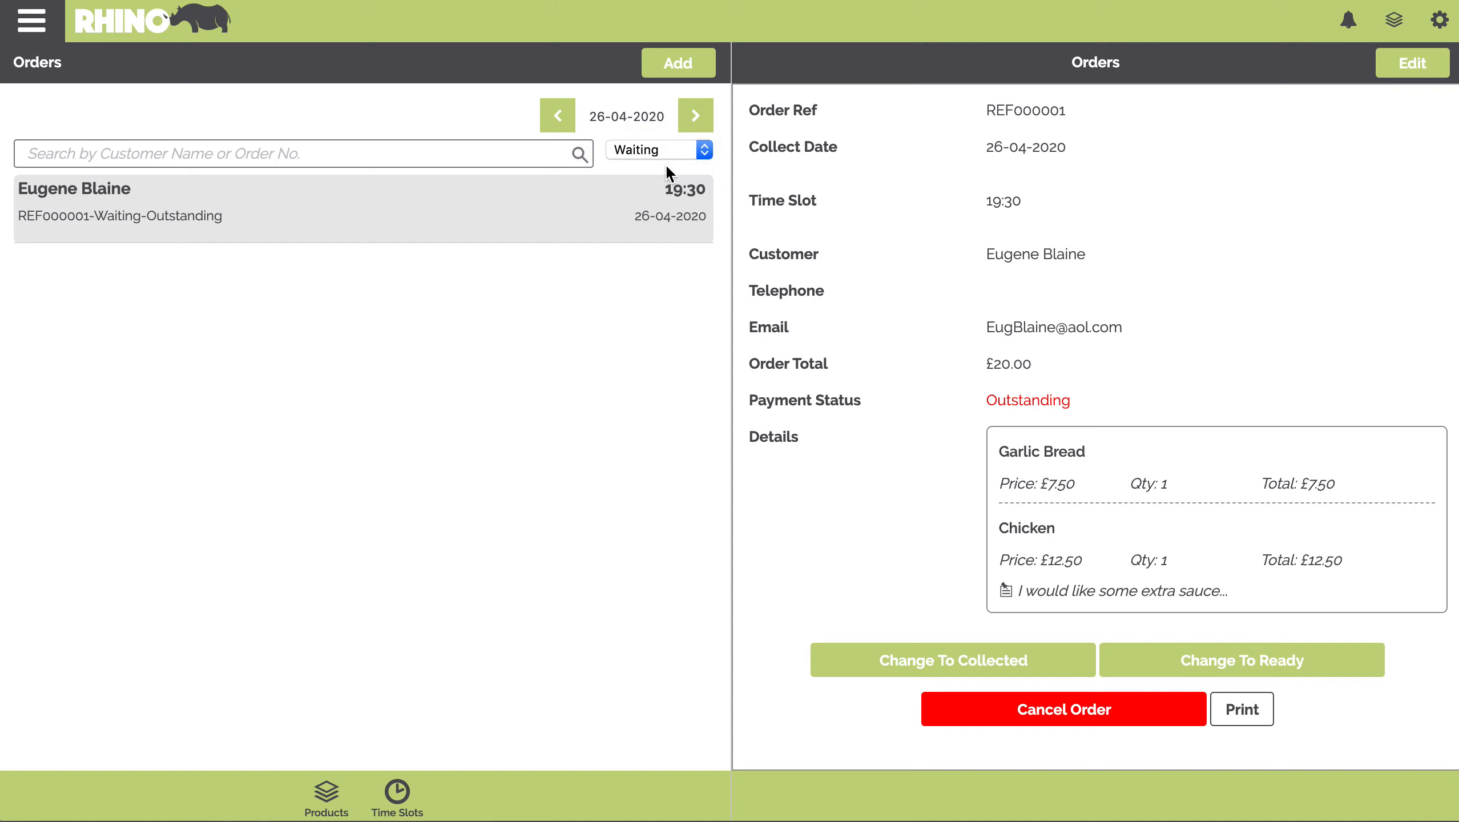